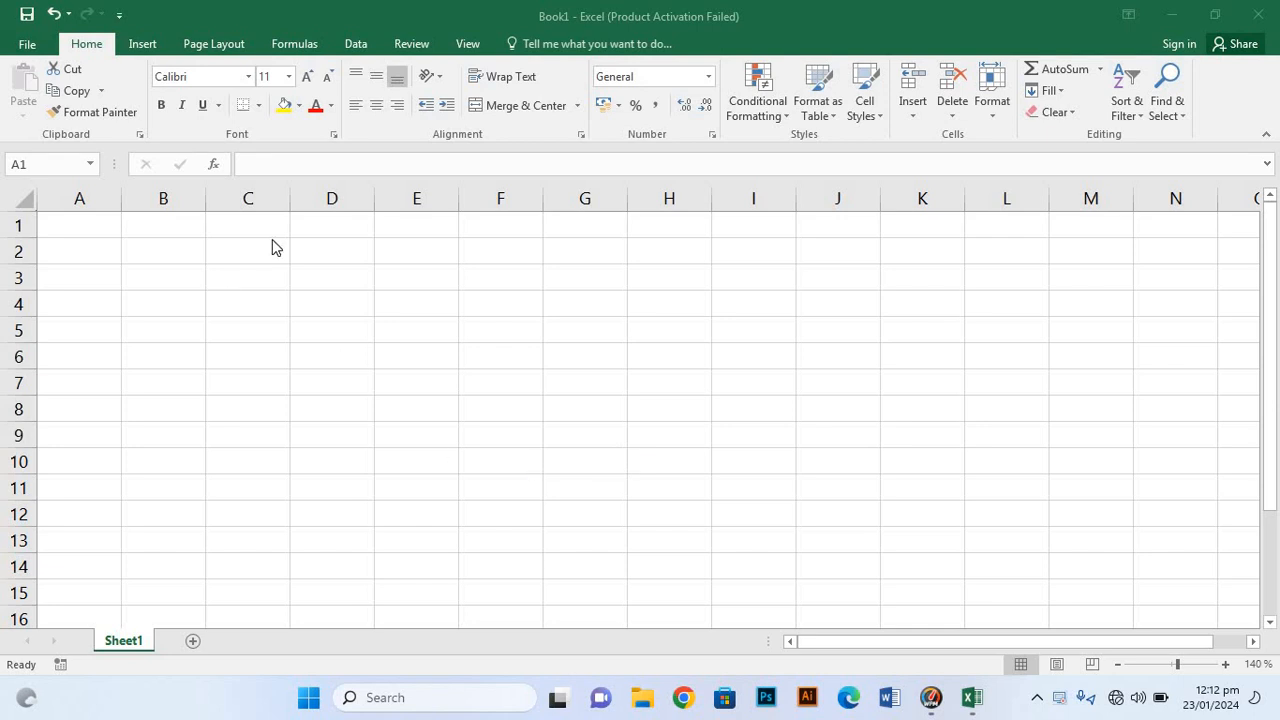
Step: Enter the column heading "S. No" in cell D1
left_click(331, 223)
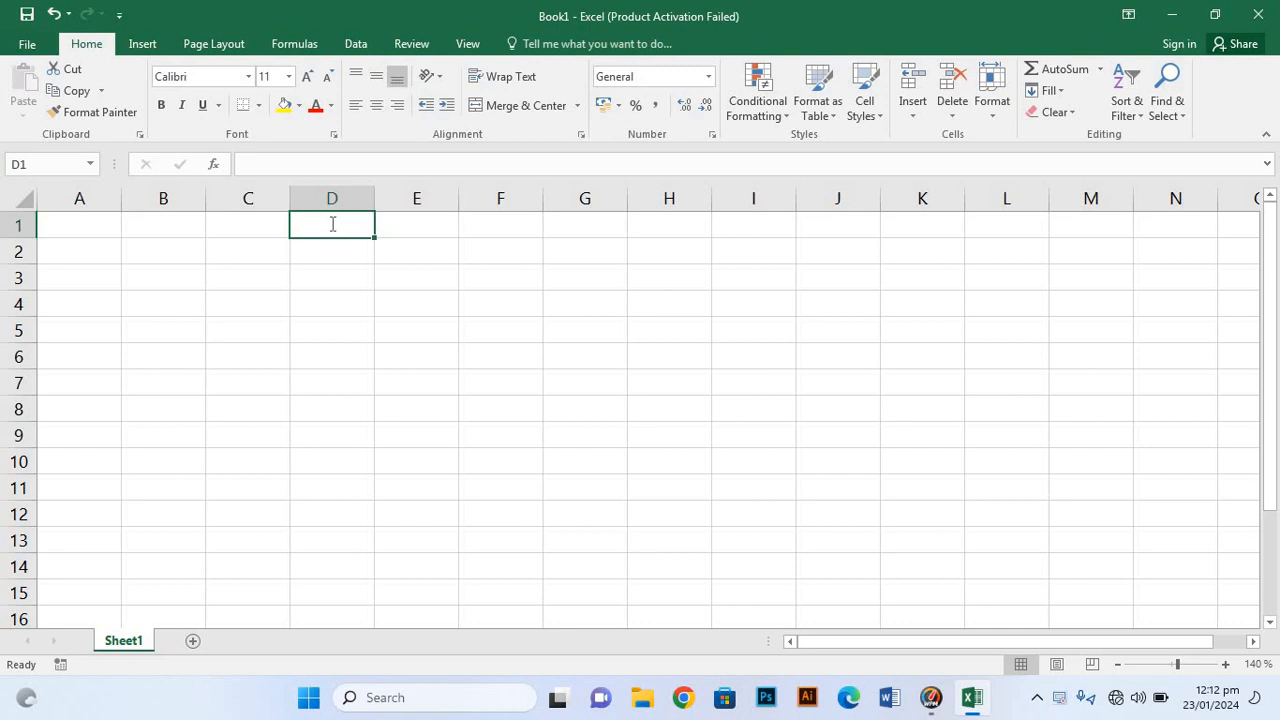
type("D")
key("BackSpace")
type("D")
key("BackSpace")
type("D")
key("BackSpace")
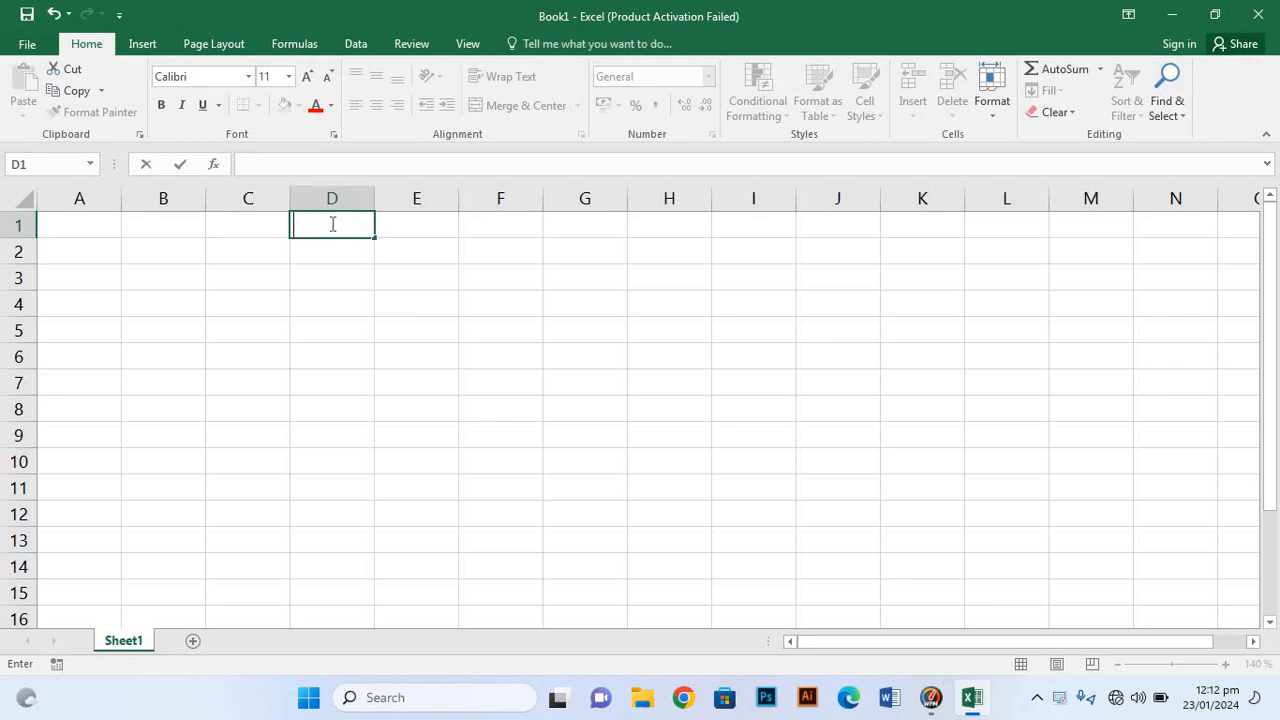
type("S")
type("a")
key("BackSpace")
type(".")
type(" Ni")
key("BackSpace")
type("p")
key("BackSpace")
type("o")
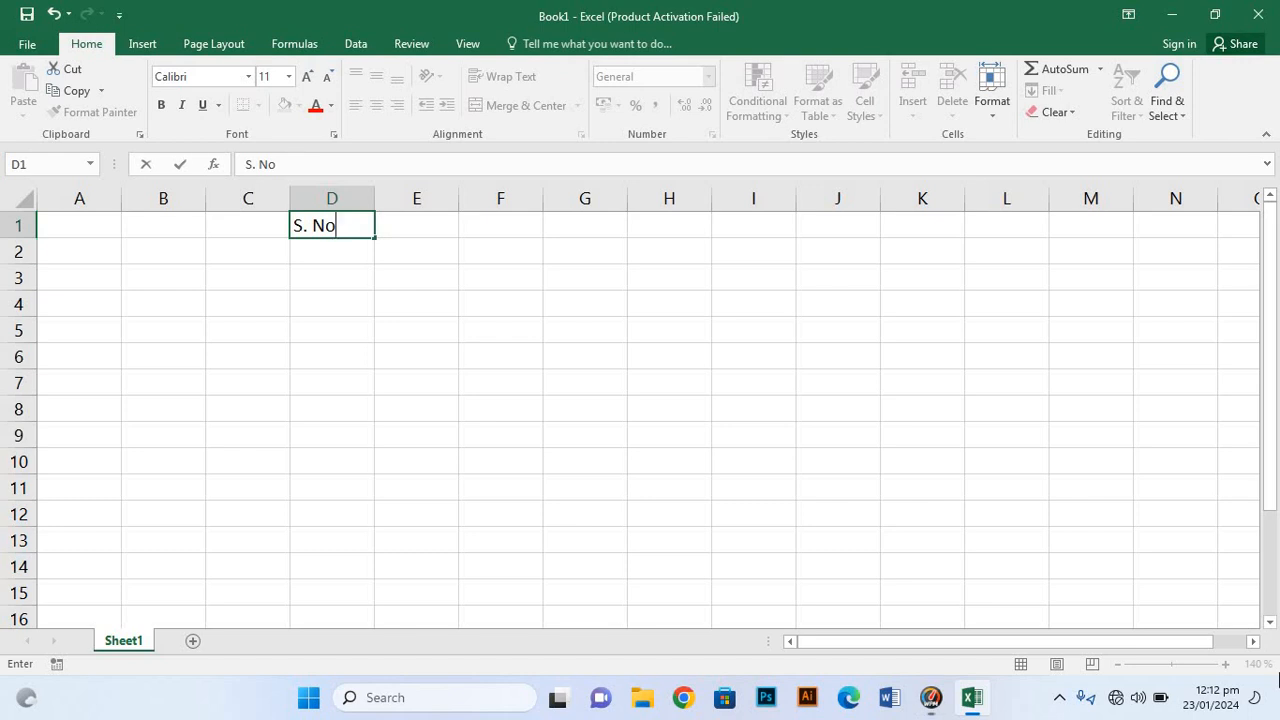
key("Return")
Step: Enter the serial numbers 1 to 5 in cells D2 through D6 under the S. No heading
type("1")
key("Return")
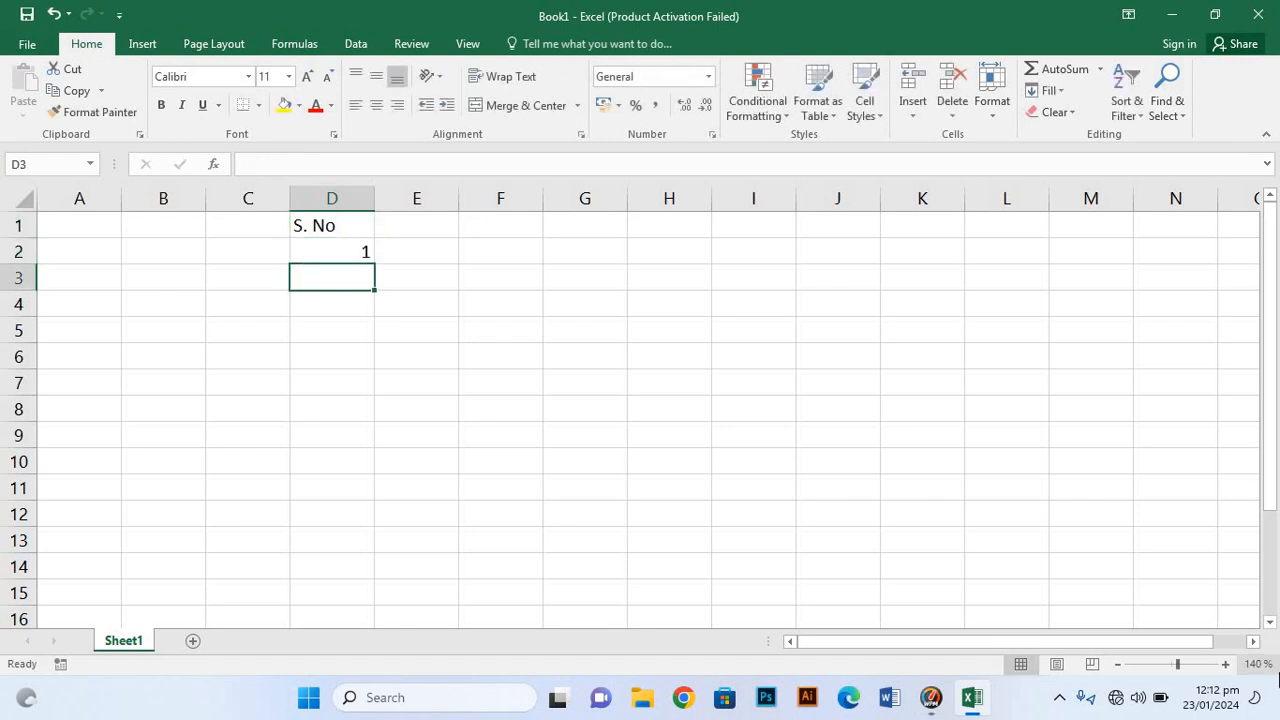
type("2")
key("Return")
type("3")
key("Return")
type("4")
key("Return")
type("5")
key("Return")
Step: Continue the serial numbers with 6 to 10 in cells D7 through D11
type("6")
key("Return")
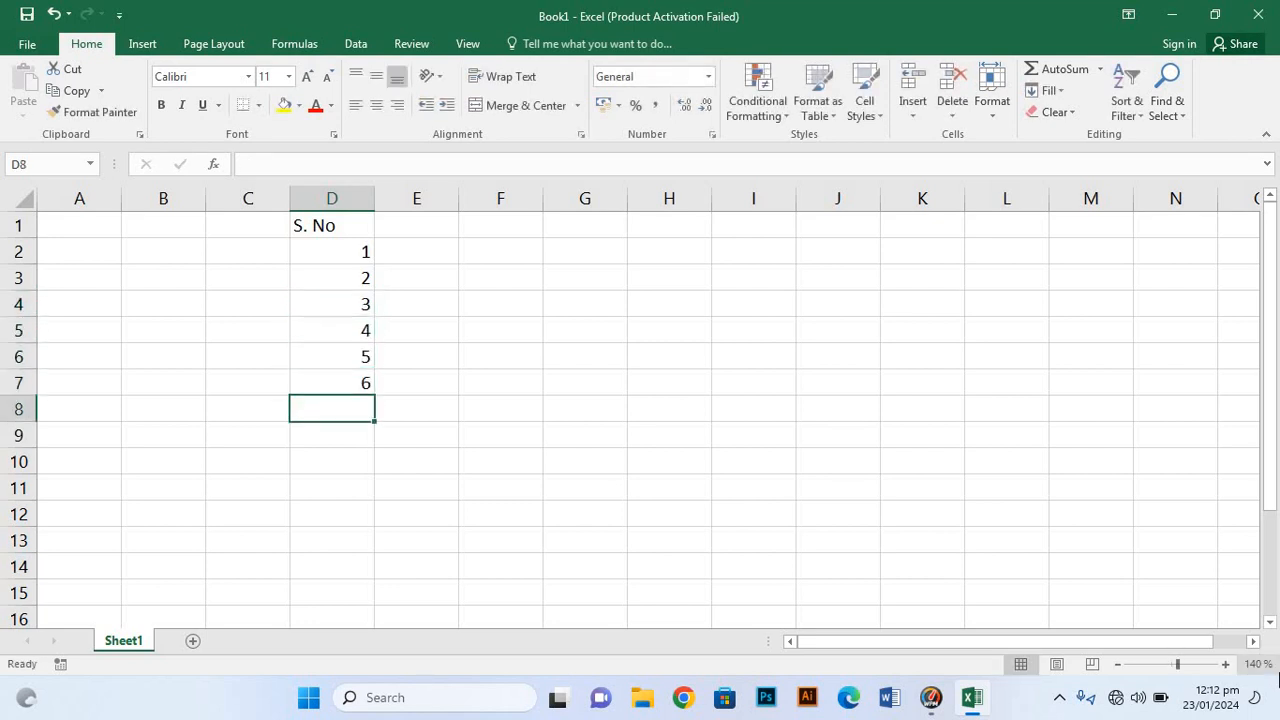
type("7")
key("Return")
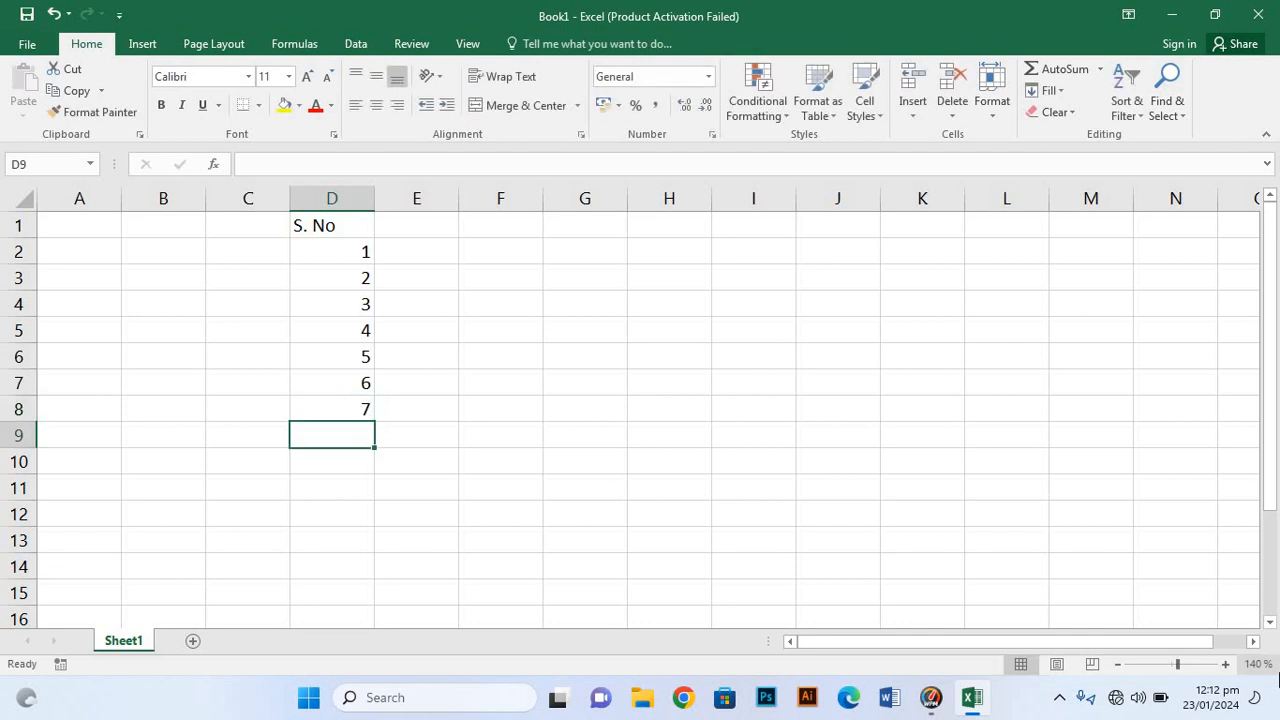
type("8")
key("Return")
type("9")
key("Return")
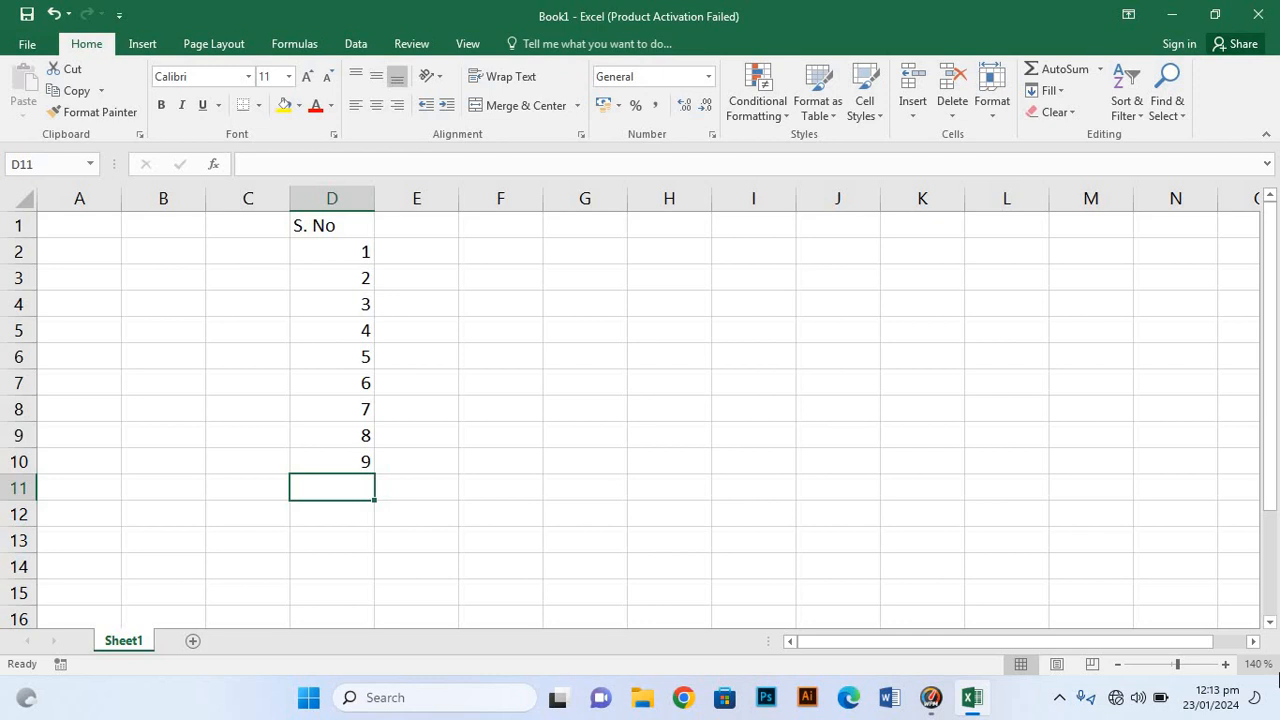
type("10")
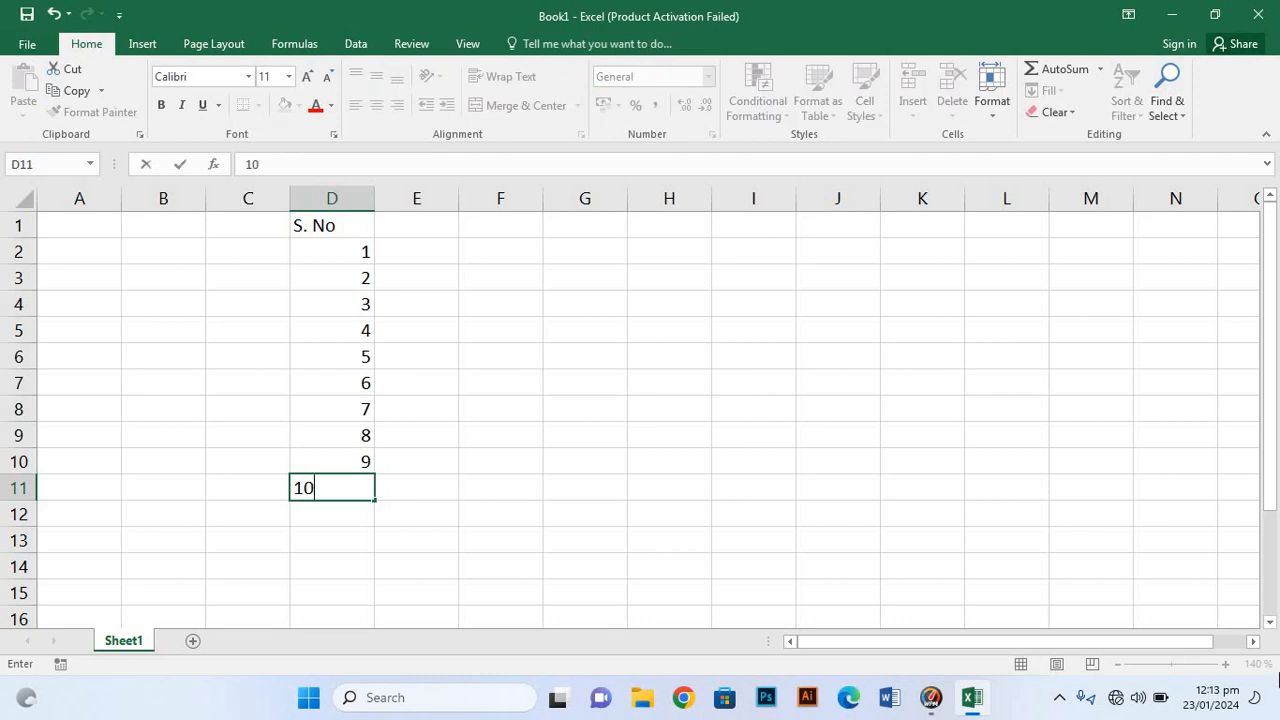
key("Return")
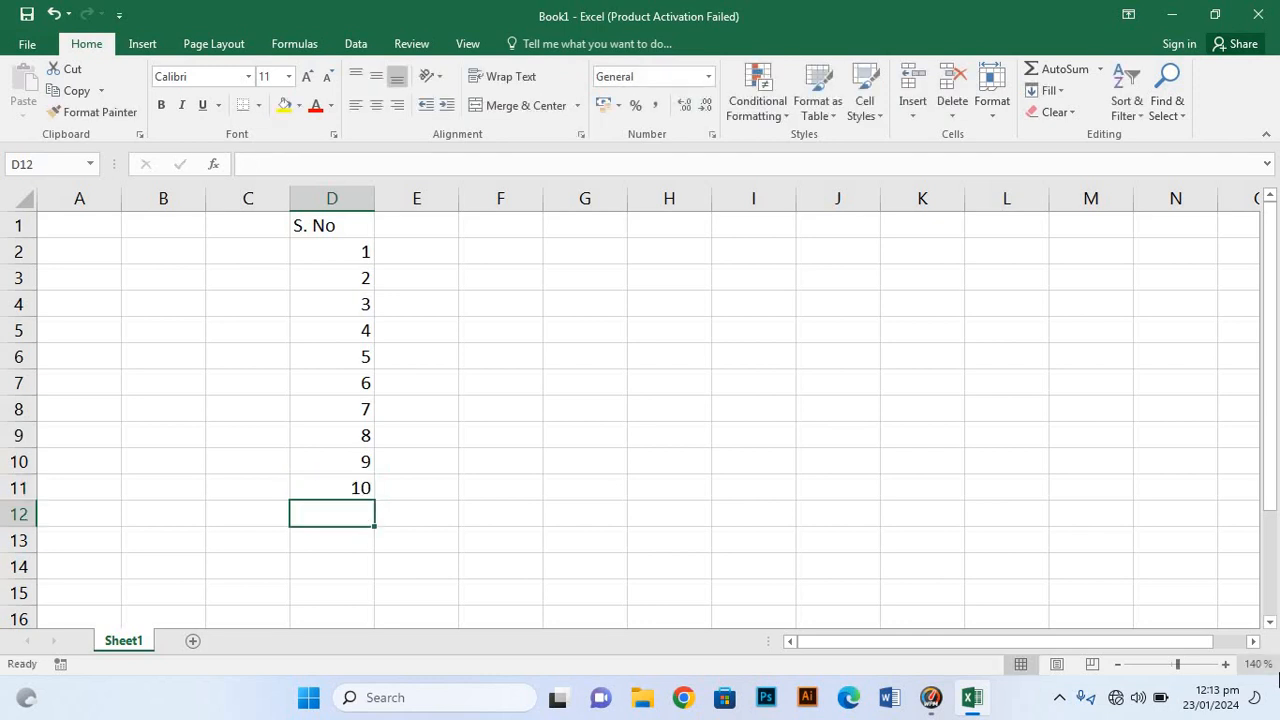
Step: Continue the serial numbers with 11 to 15 in cells D12 through D16
type("11")
key("Return")
type("12")
key("Return")
type("13")
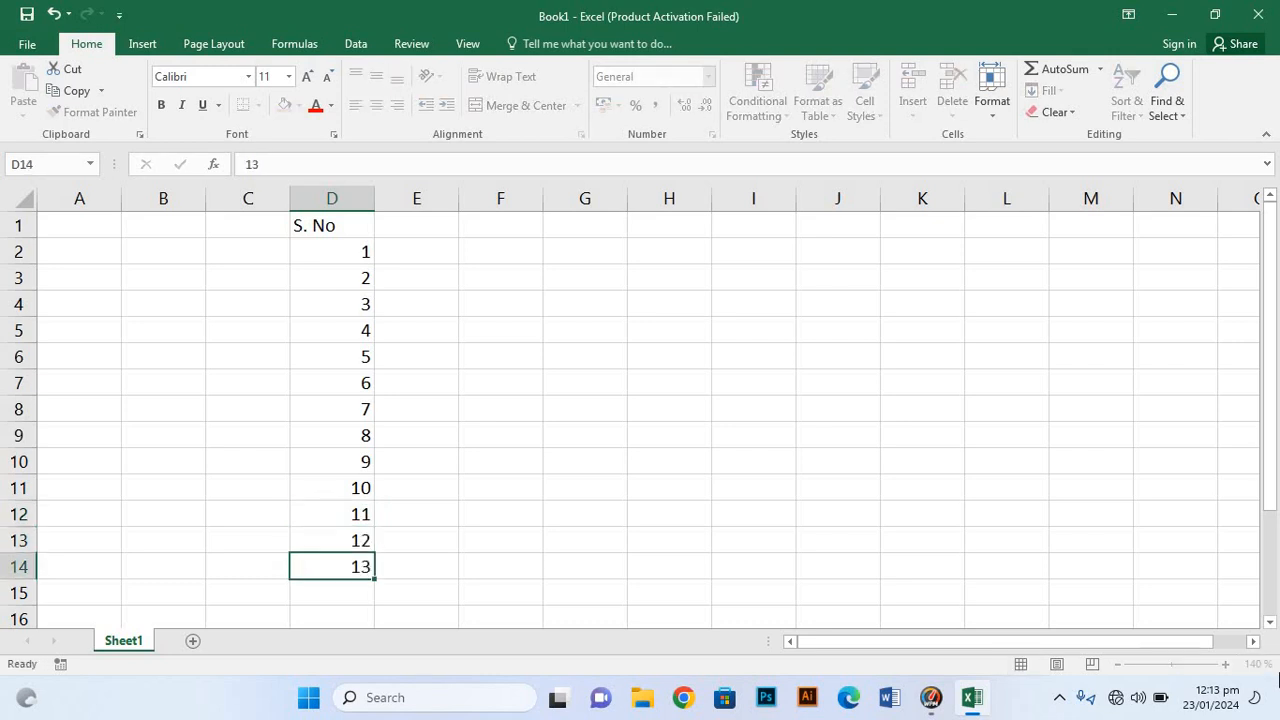
key("Return")
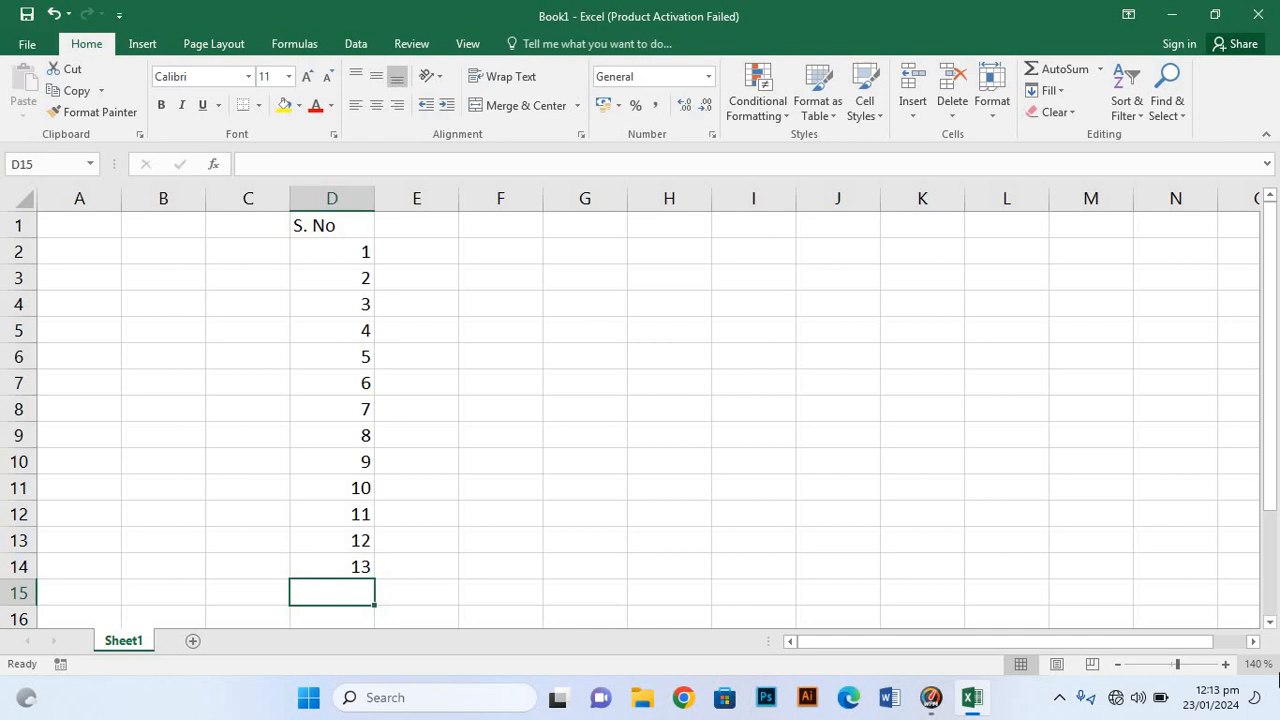
type("14")
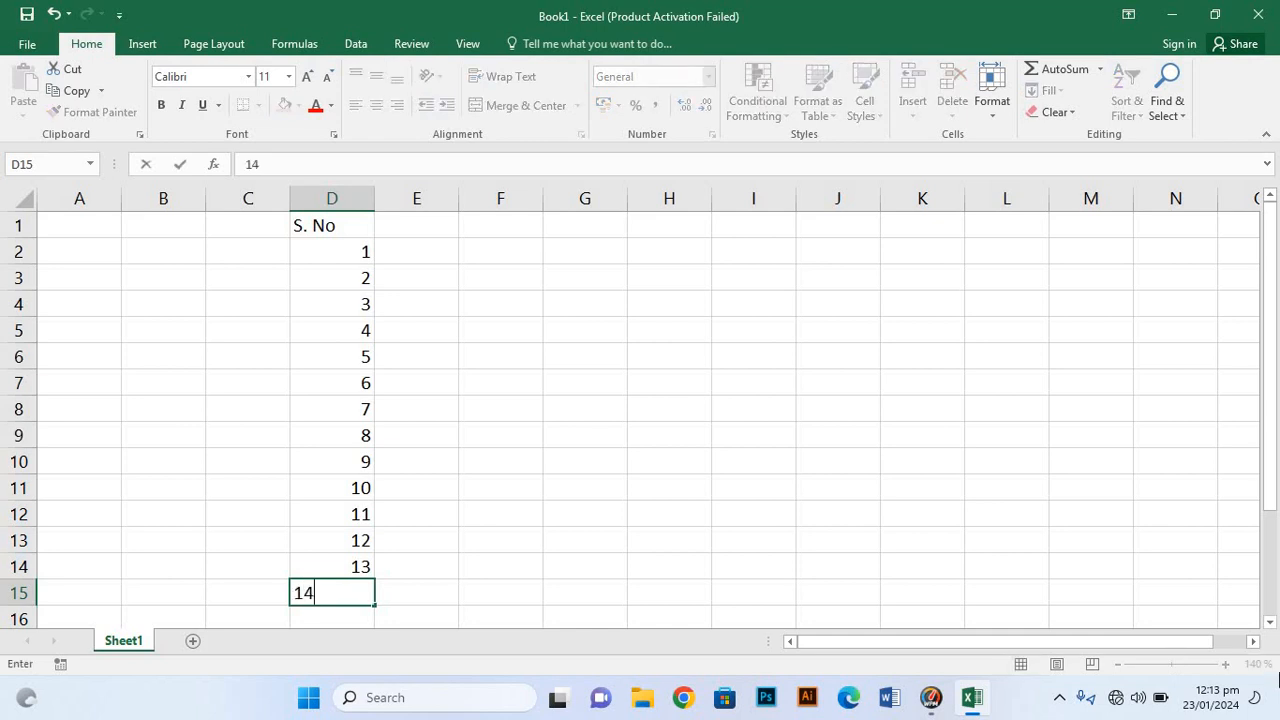
key("Return")
type("15")
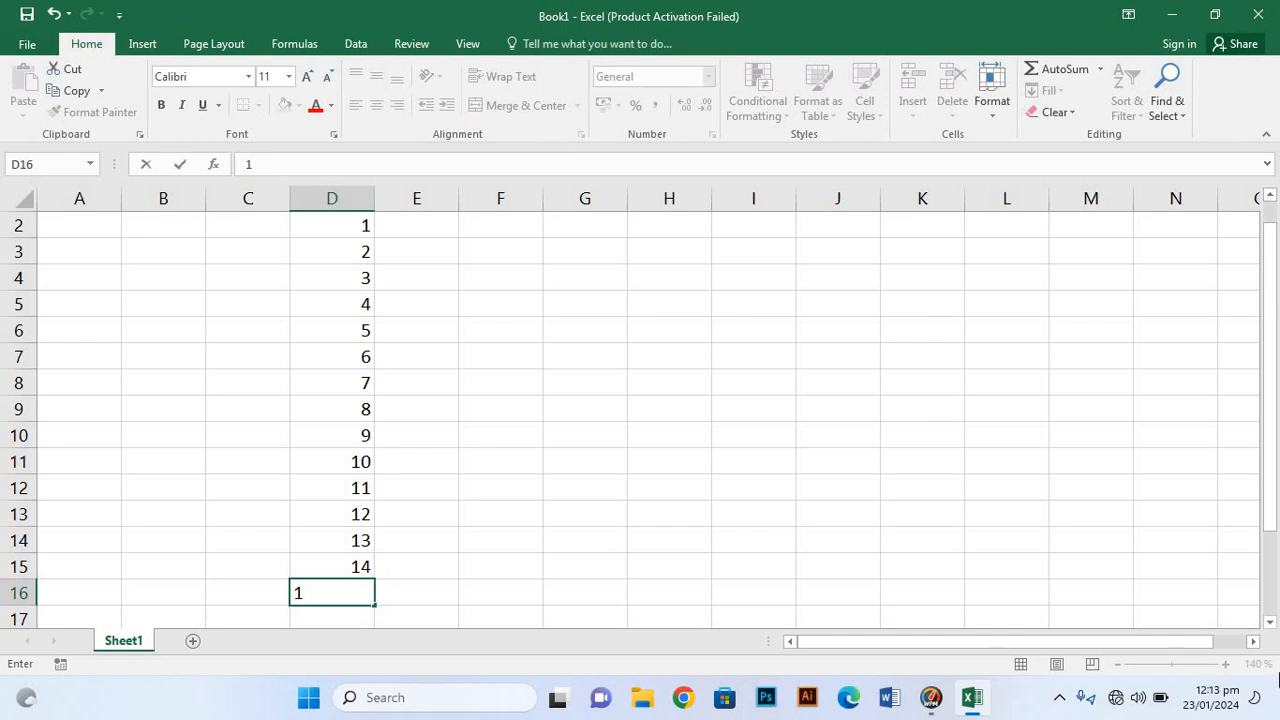
left_click(426, 334)
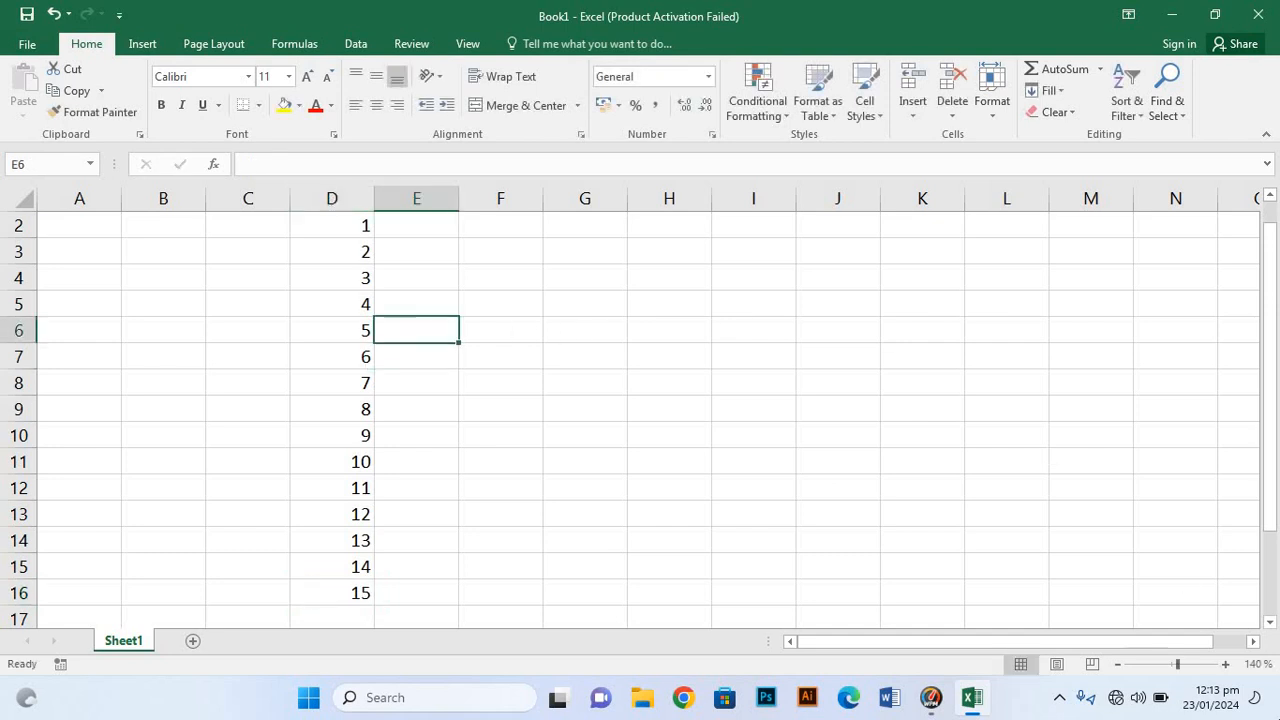
Step: Complete the serial numbers with 16 to 20 in cells D17 through D21
left_click(1116, 665)
left_click(1116, 665)
left_click(1116, 665)
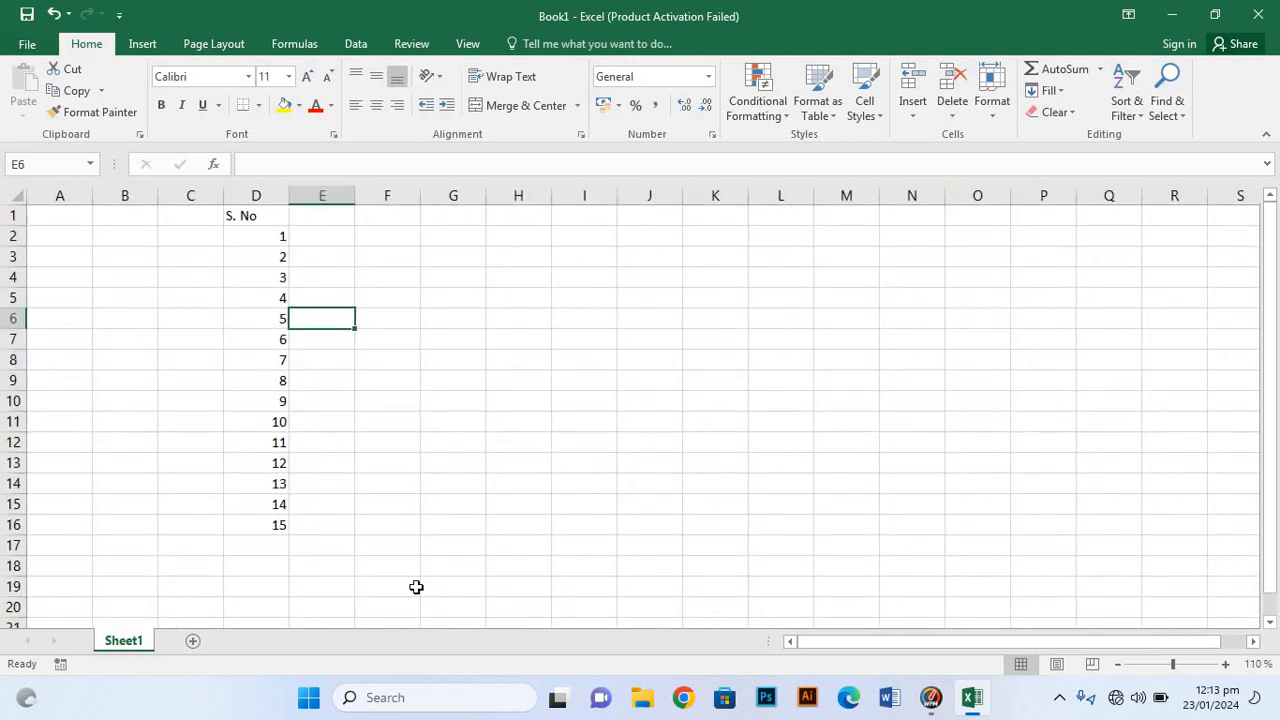
left_click(274, 546)
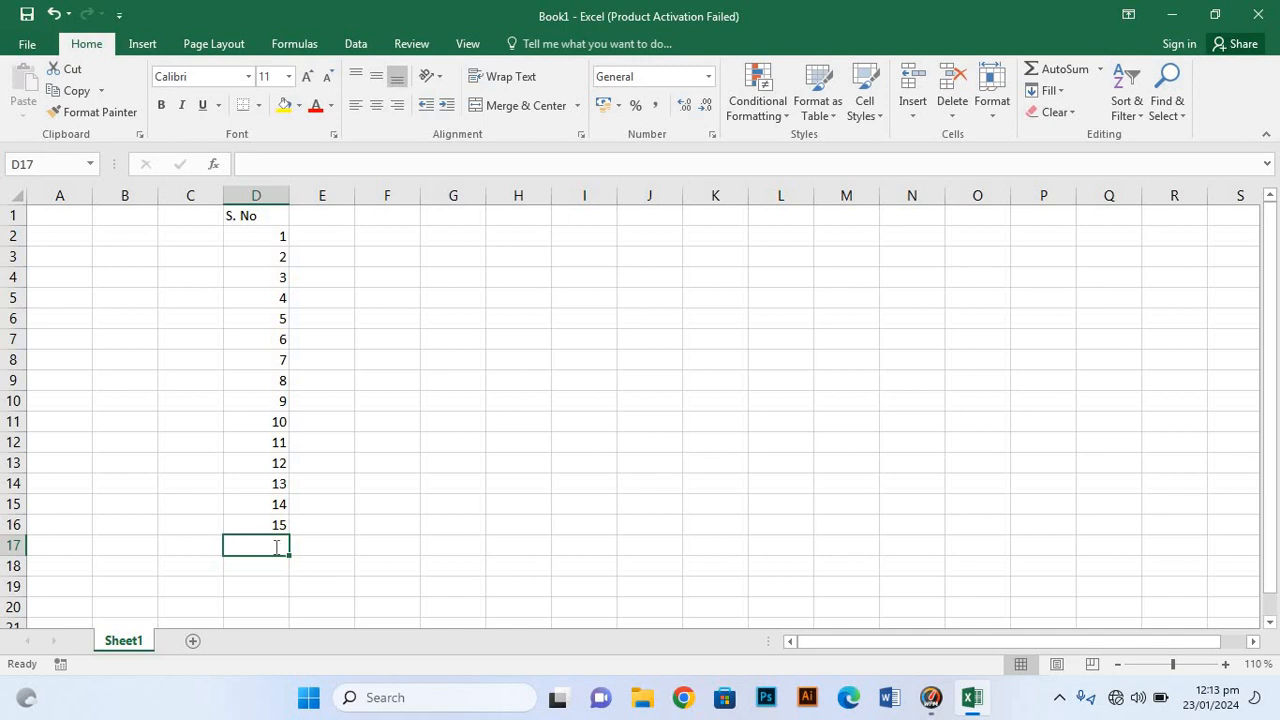
type("16")
key("Return")
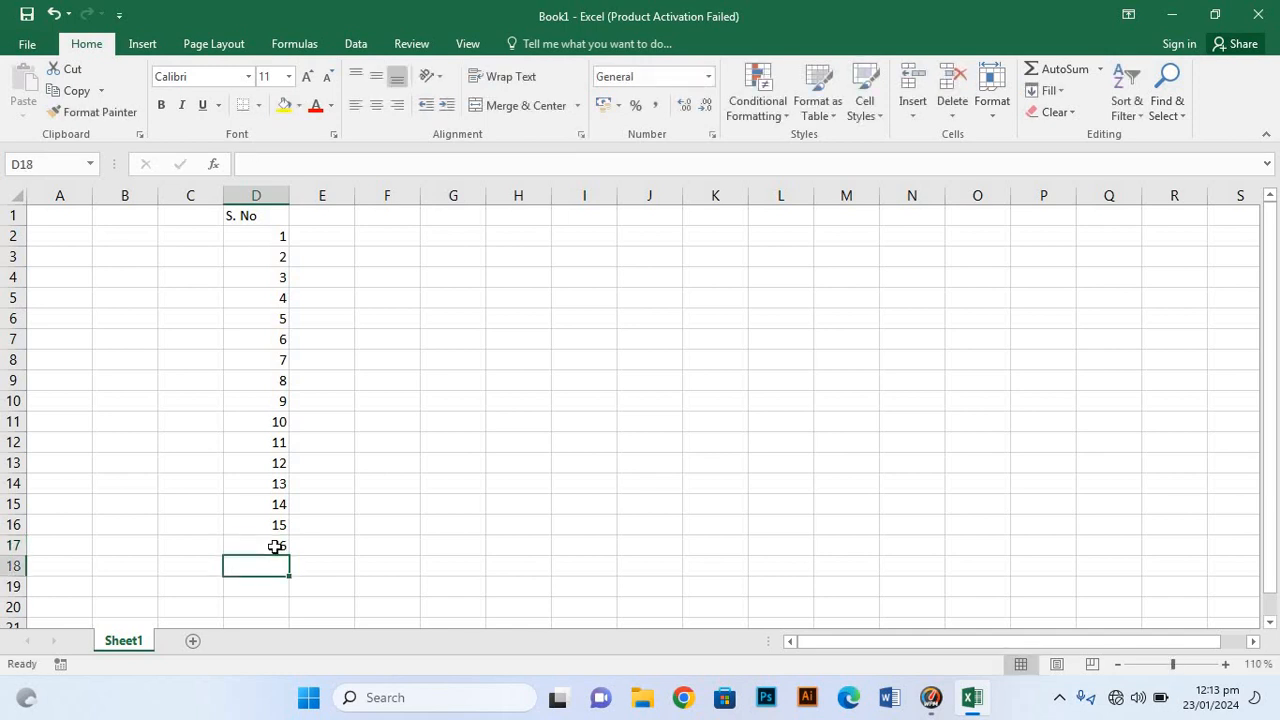
type("17")
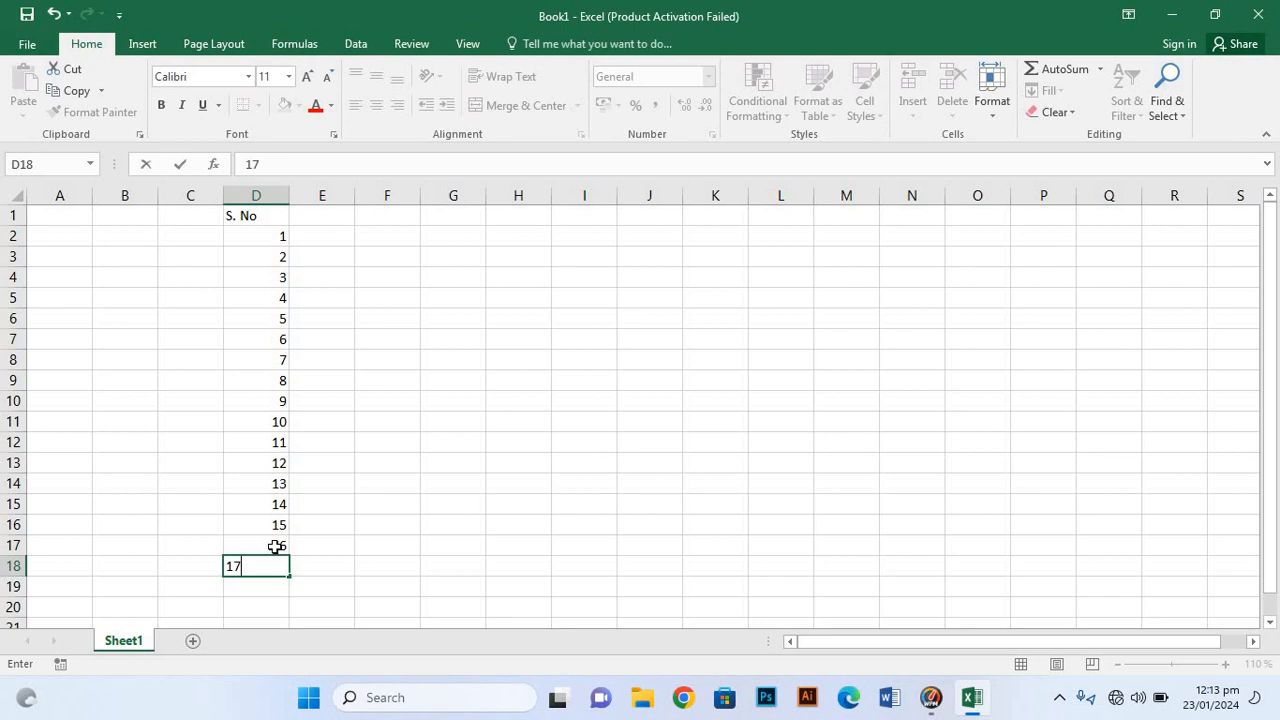
key("Return")
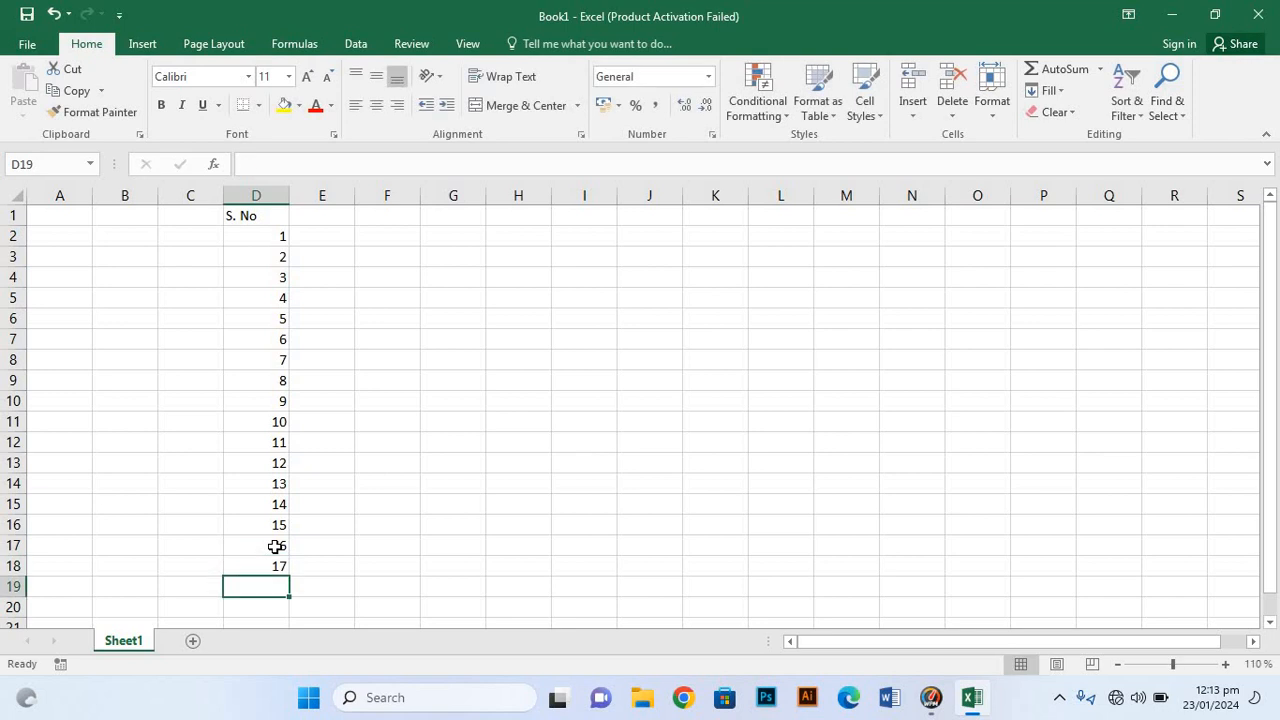
type("18")
key("Return")
type("19")
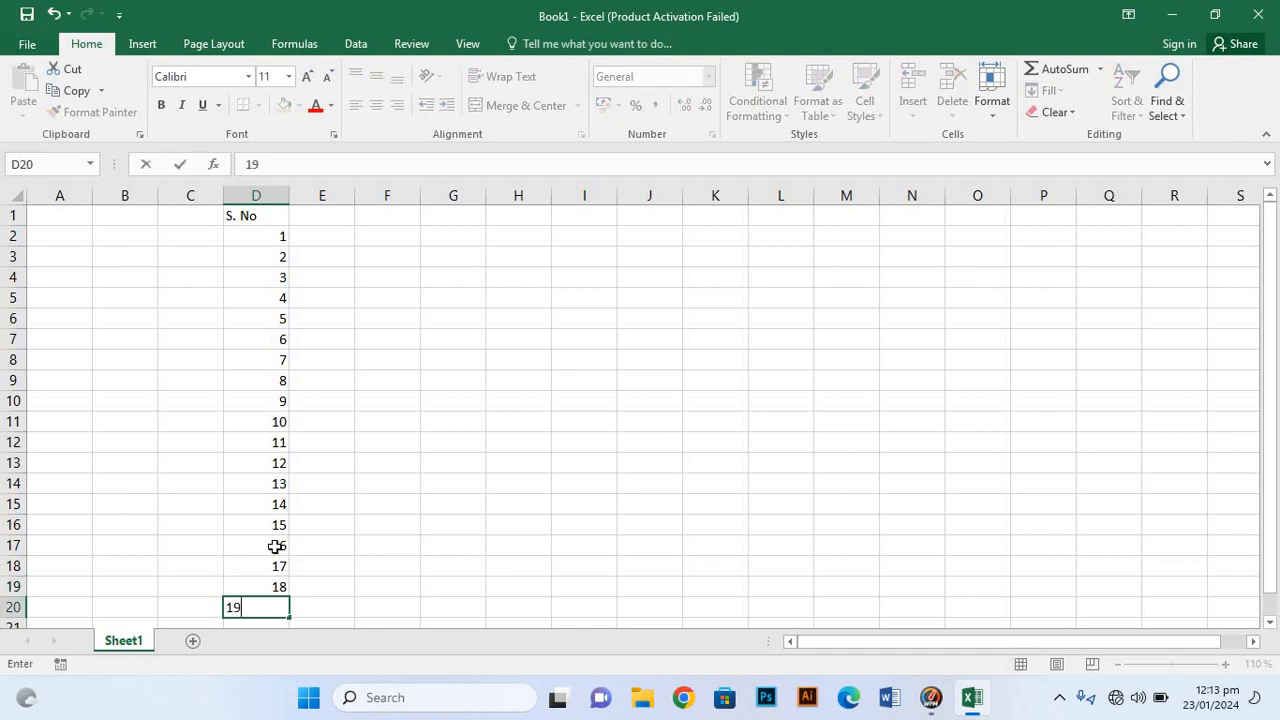
key("Return")
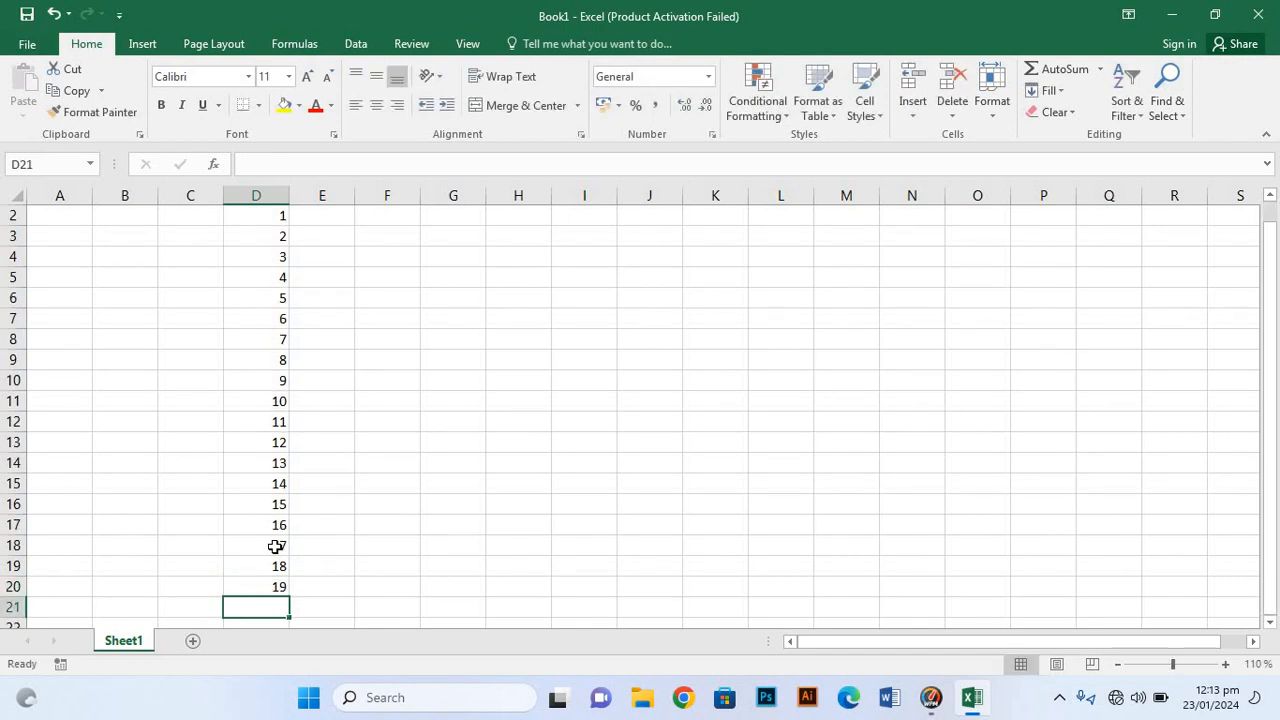
type("20")
key("Return")
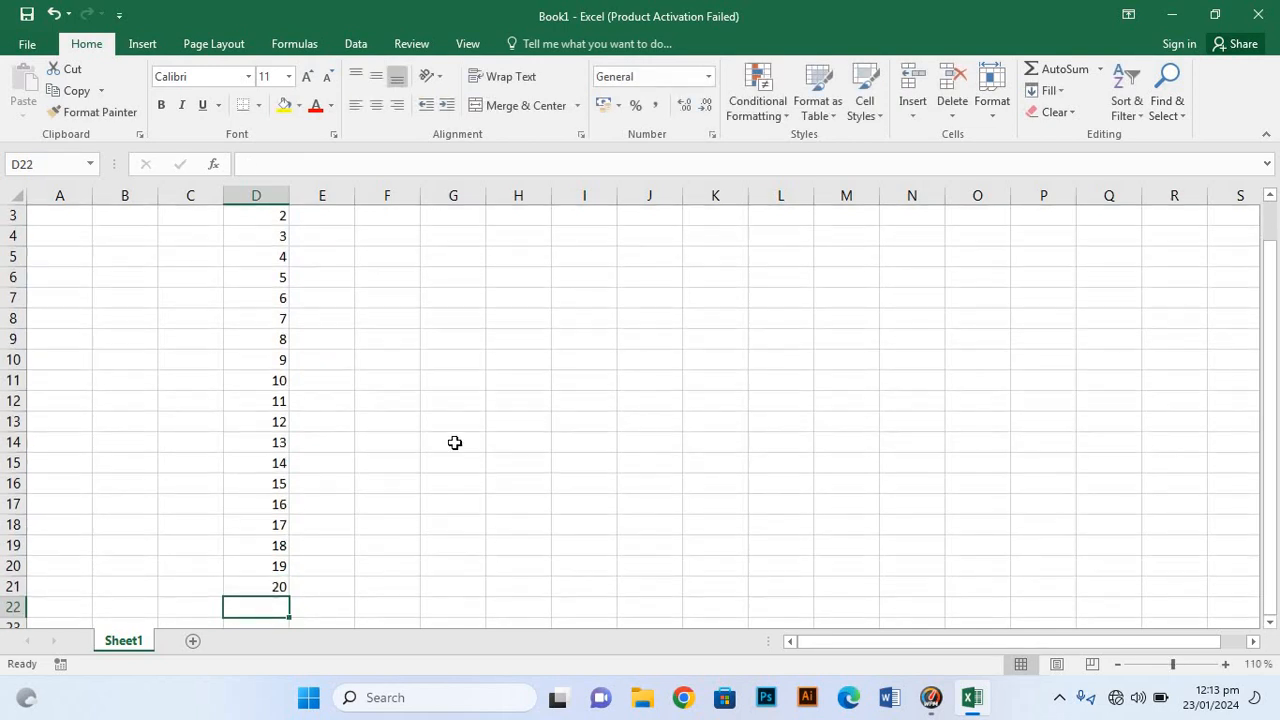
Step: Enter the column heading "Date" in cell E1, next to the S. No heading
left_click(329, 380)
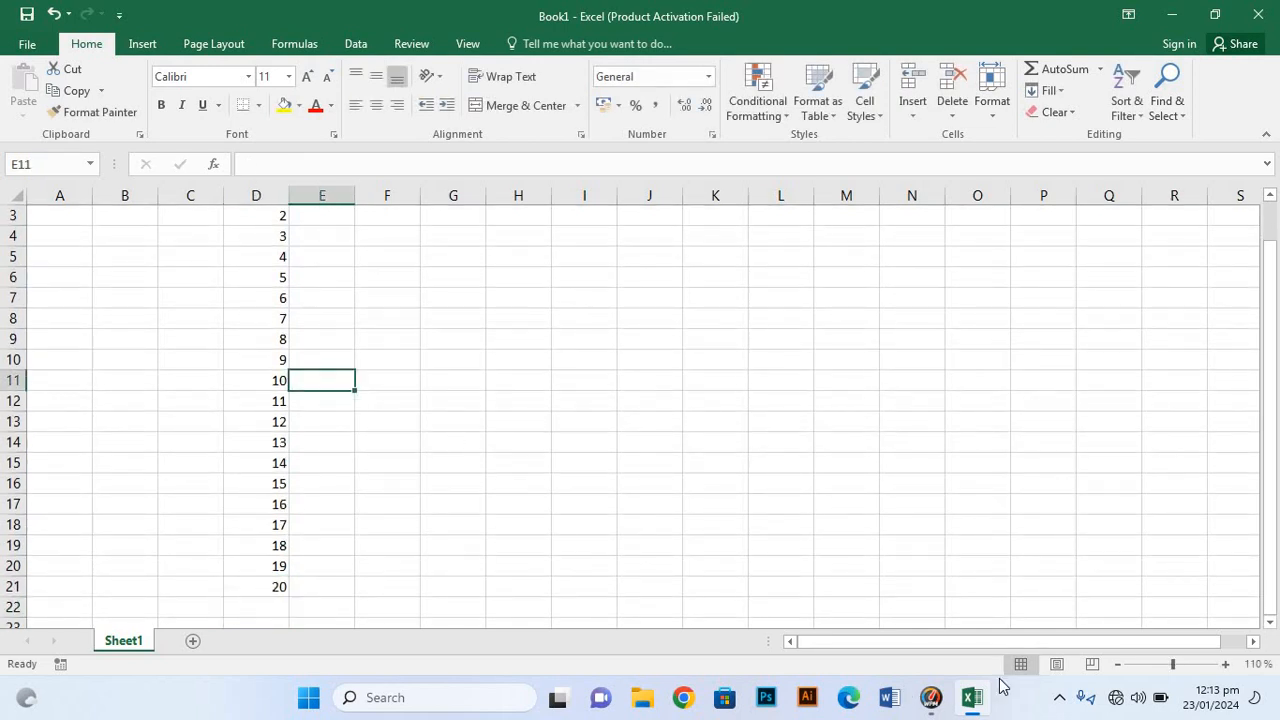
left_click(1118, 664)
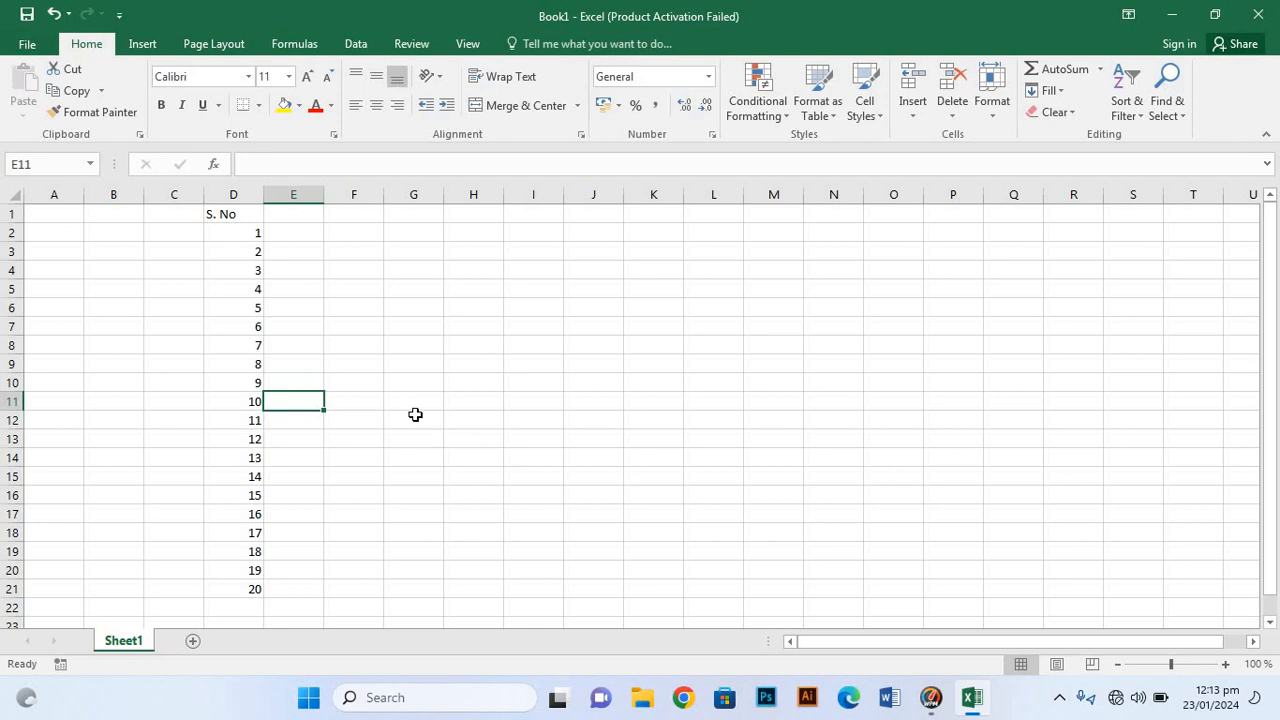
left_click(294, 216)
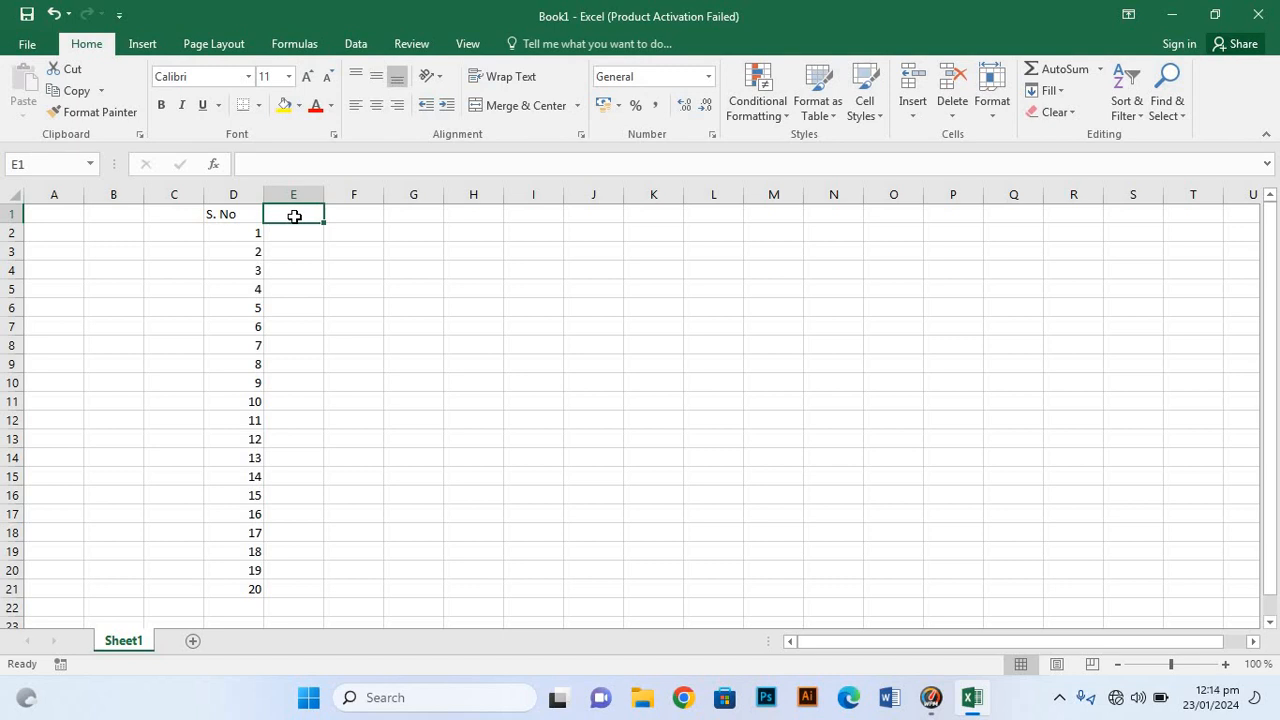
type("D")
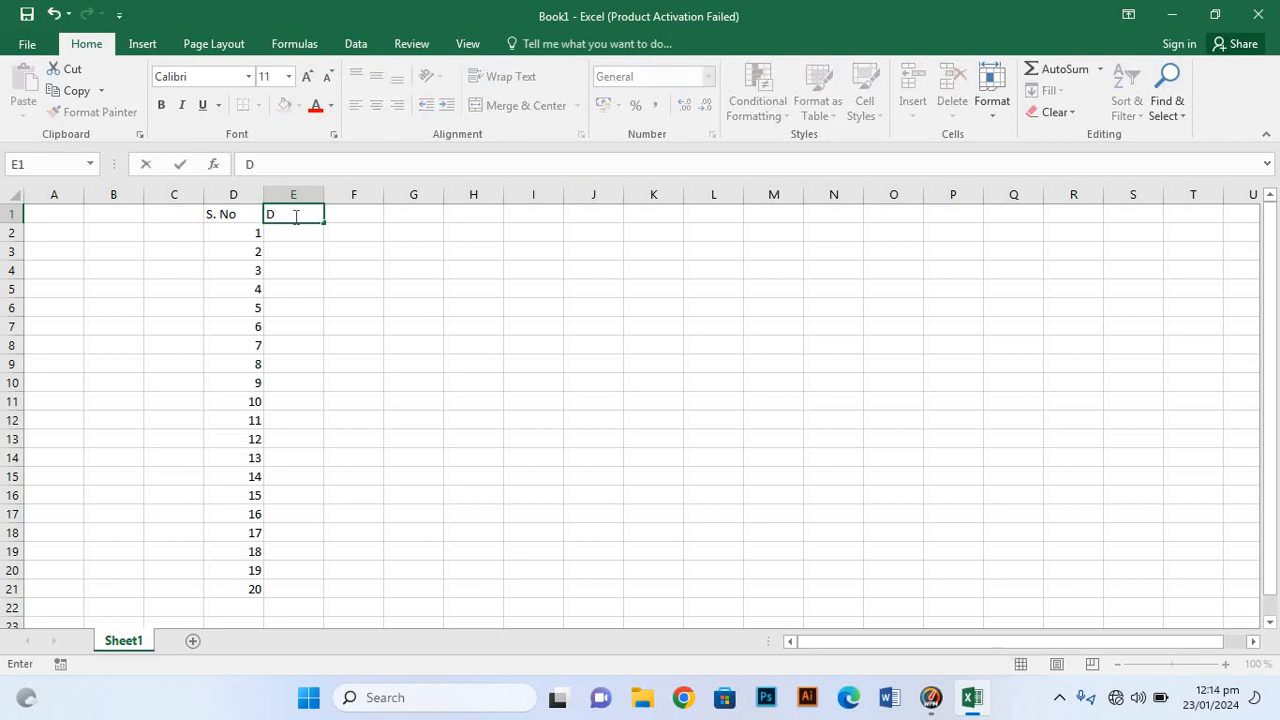
type("a")
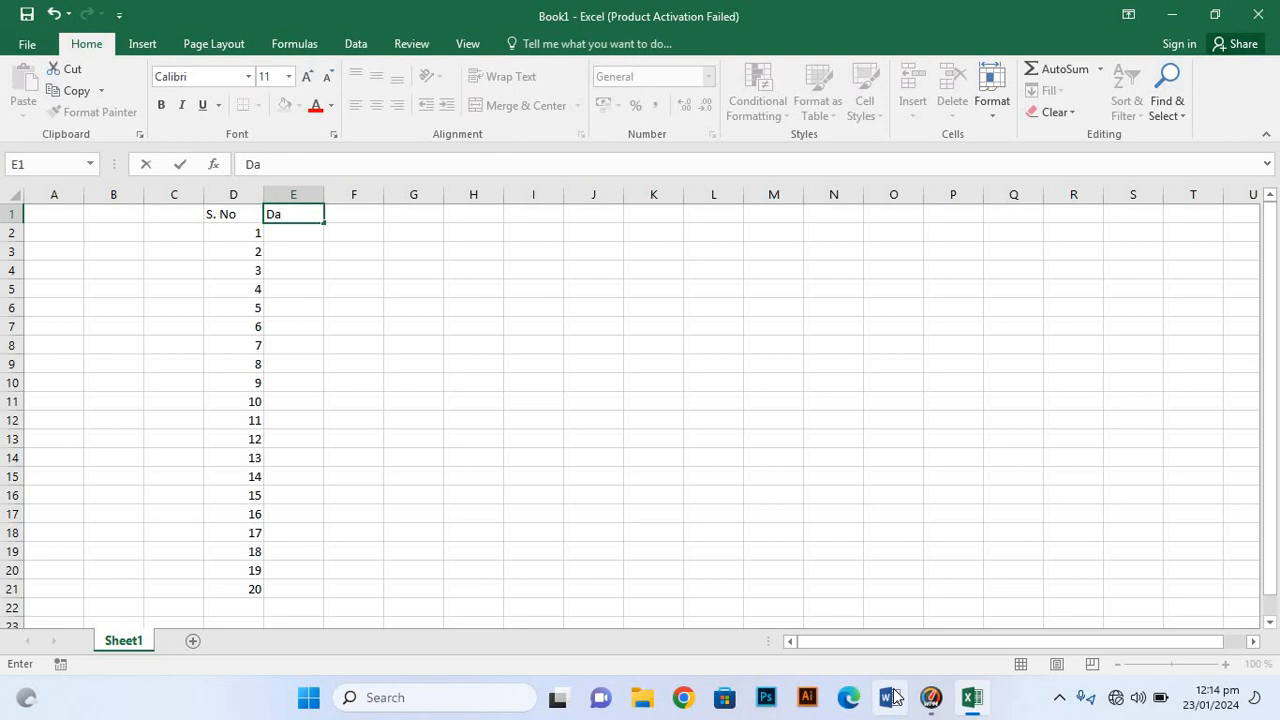
type("te")
key("Return")
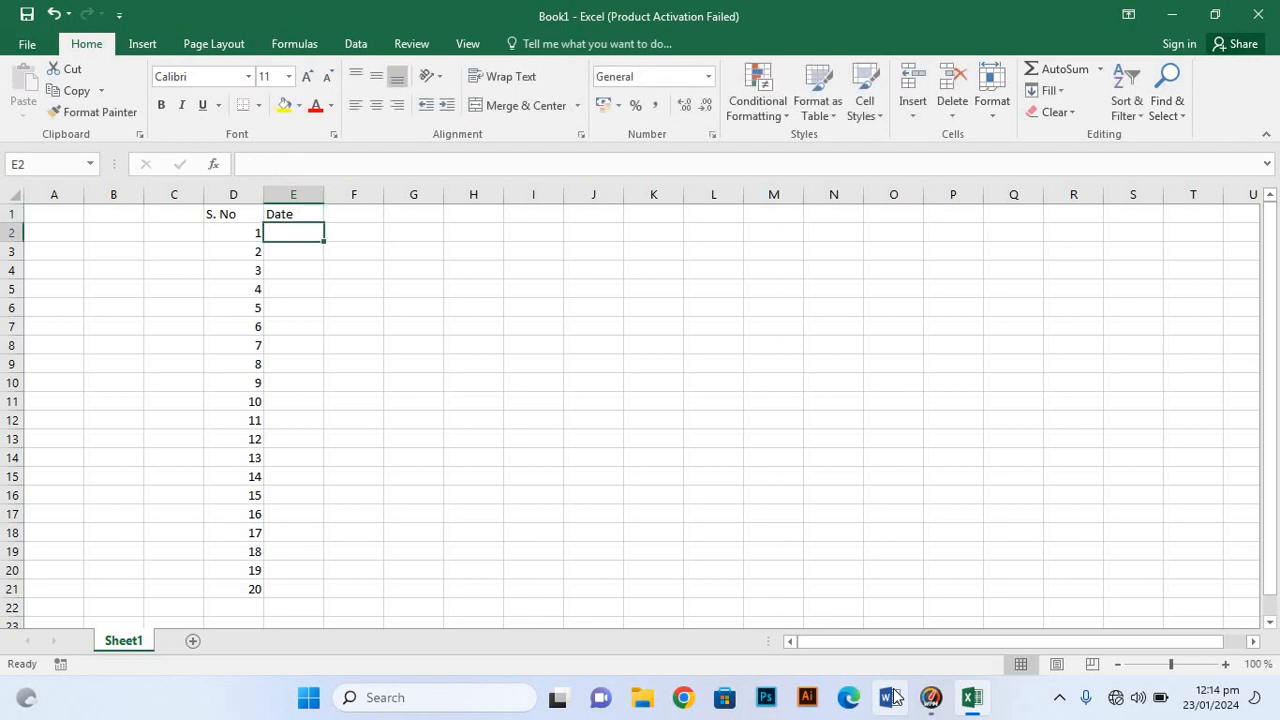
Step: Enter the date 1/16/2010 in cell E2 and widen column E to give the dates more room
type("1/")
left_click(893, 697)
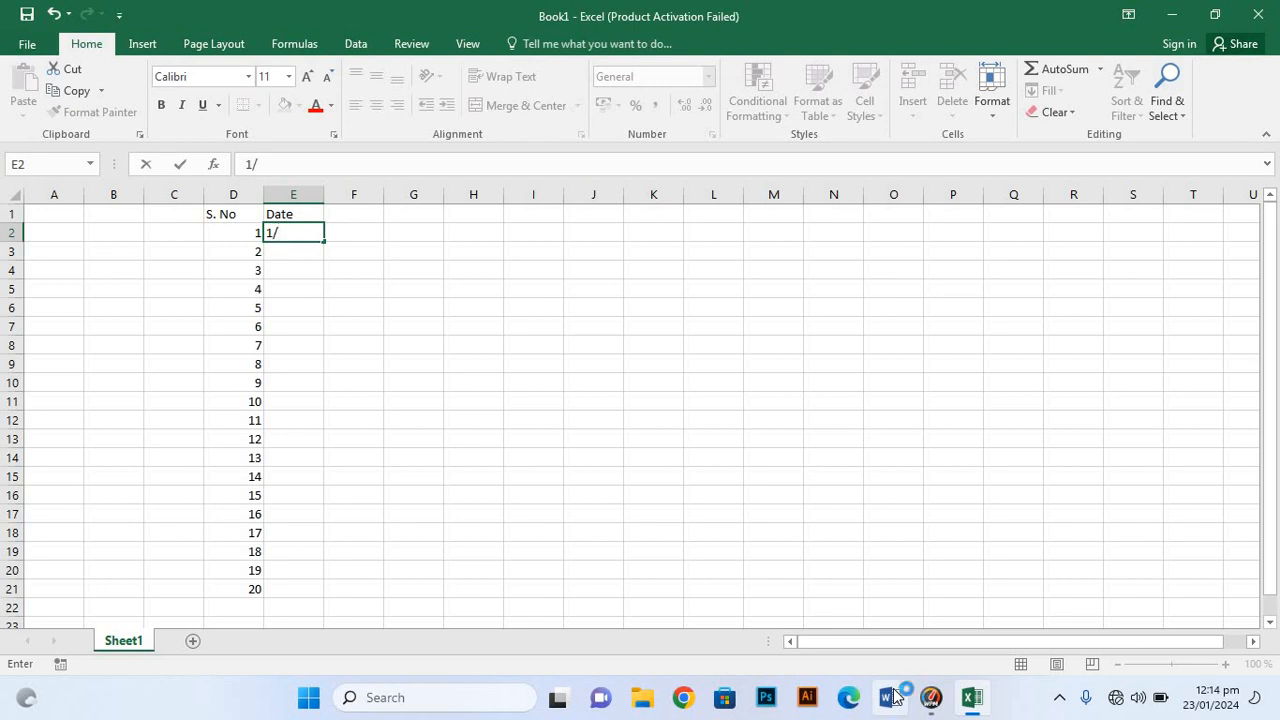
type("16/2010")
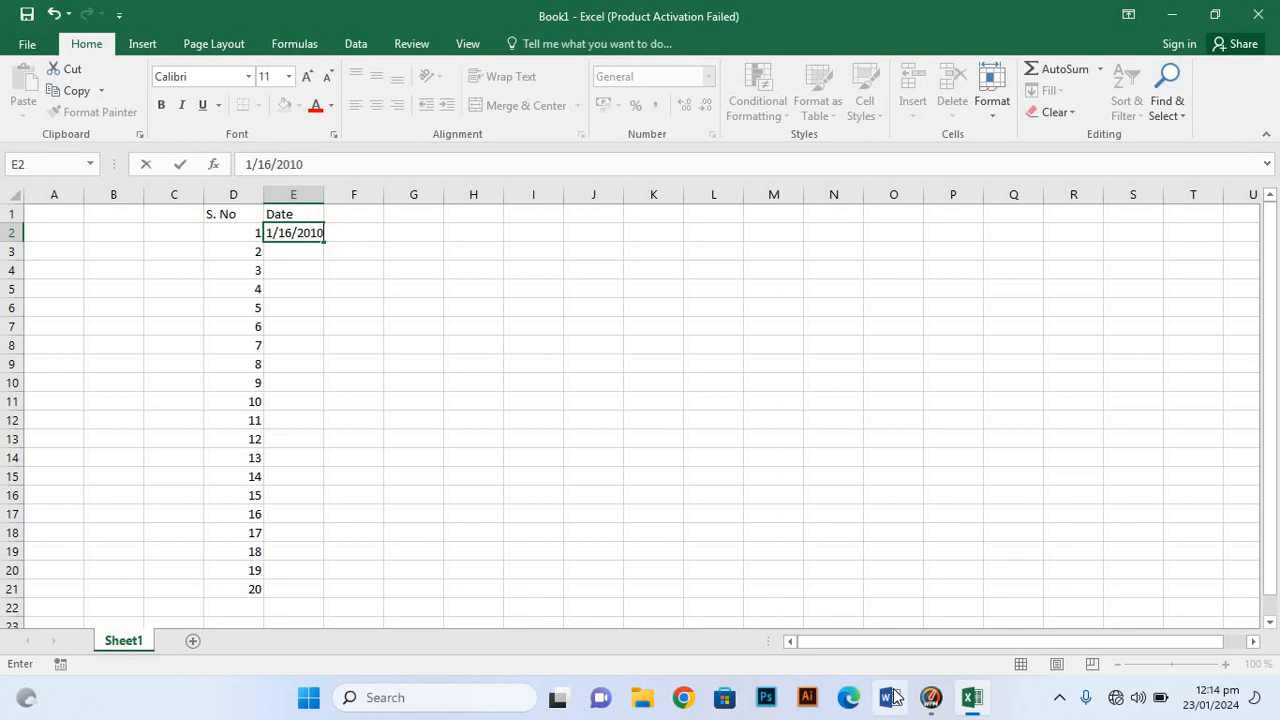
left_click(311, 267)
left_click_drag(326, 191, 358, 184)
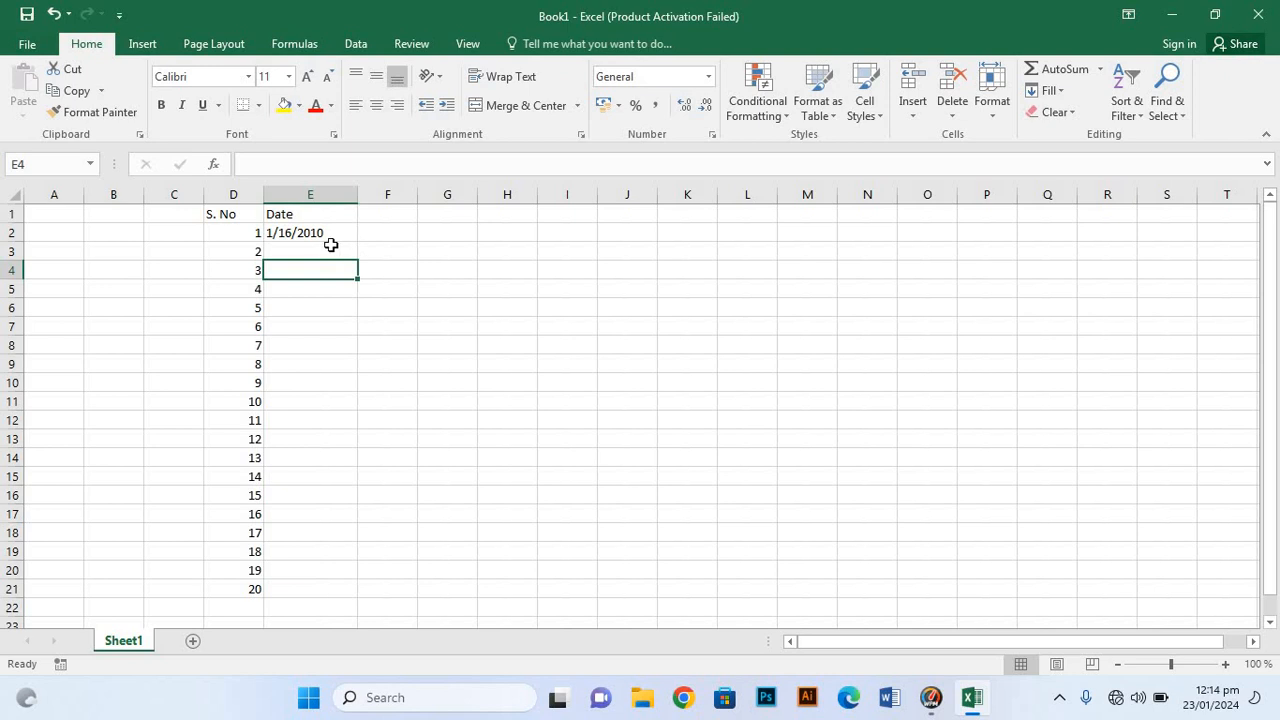
Step: Enter the date 2/20/2011 in cell E3 for serial number 2
left_click(321, 248)
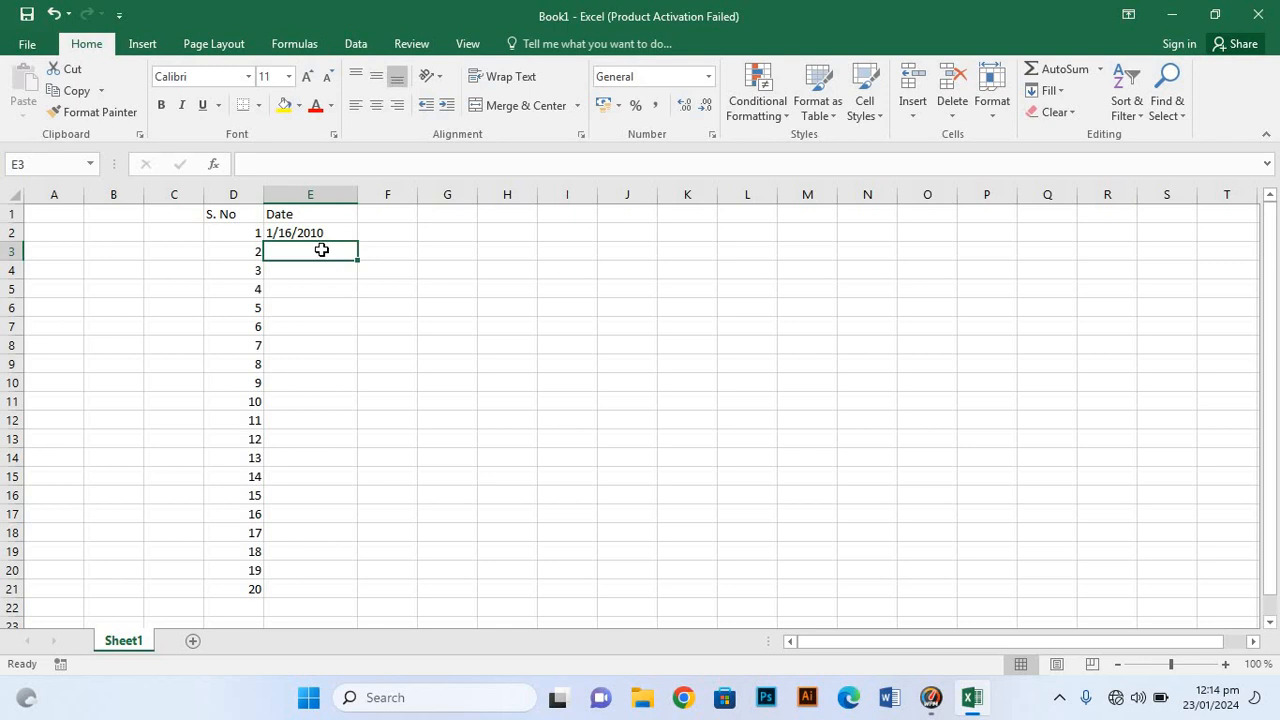
type("2/")
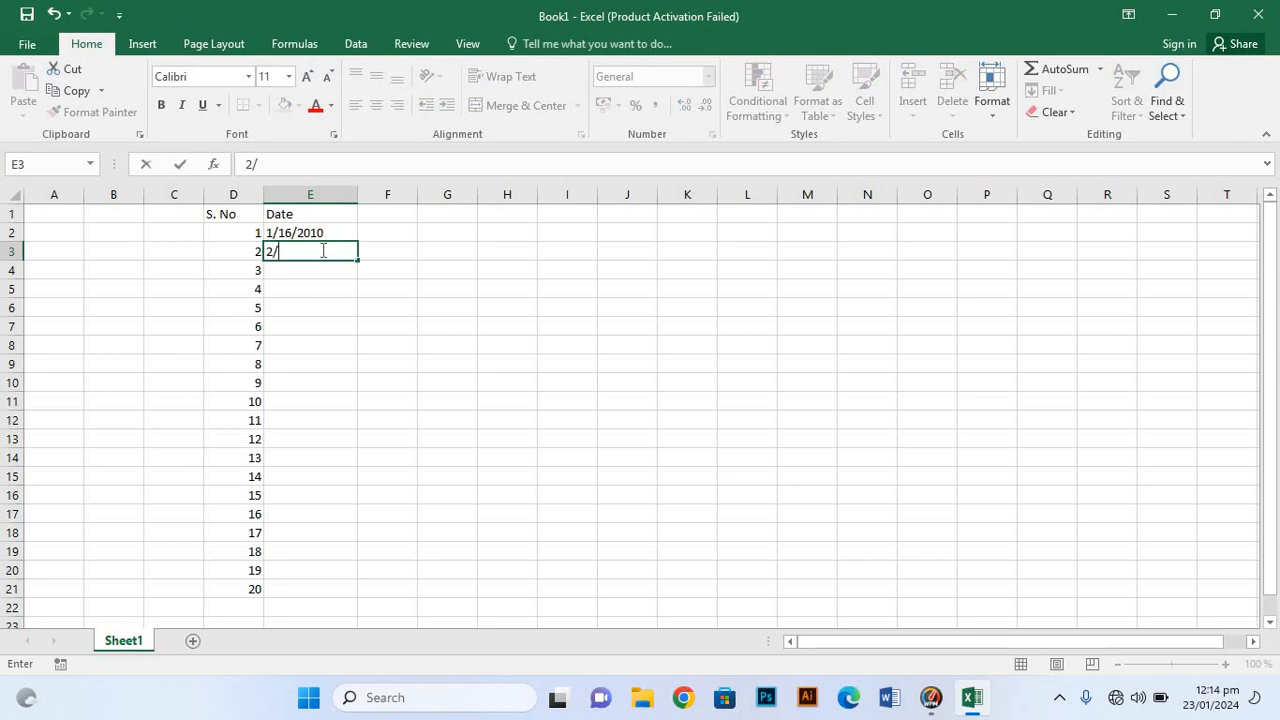
type("20/2011")
key("Return")
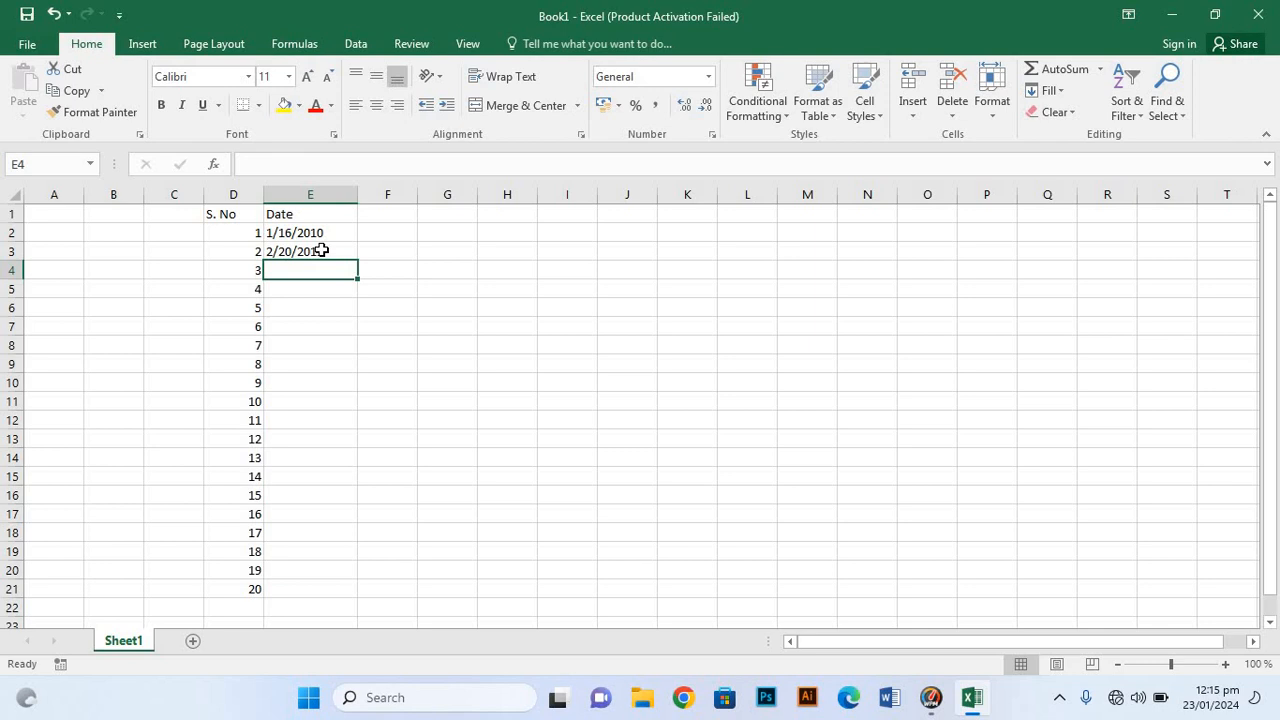
Step: Enter the dates 3/26/2012 in cell E4 and 4/30/2013 in cell E5 for serial numbers 3 and 4
type("3/")
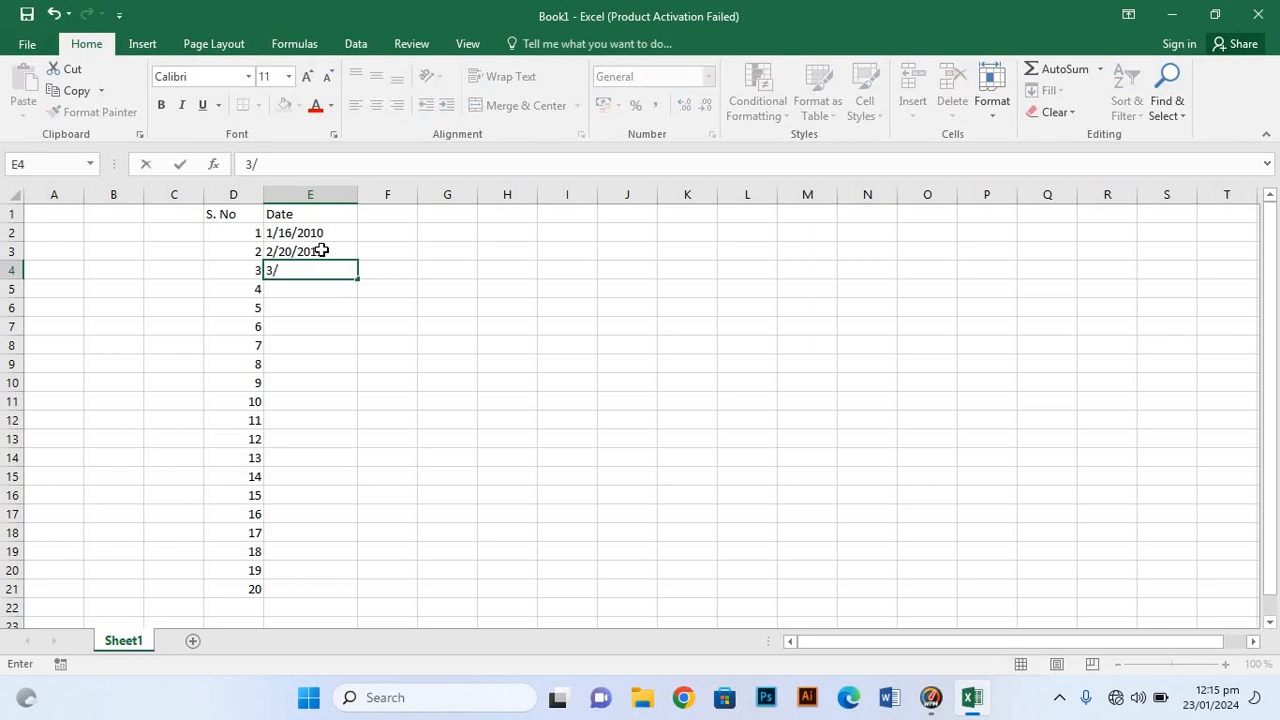
type("26/2012")
key("Return")
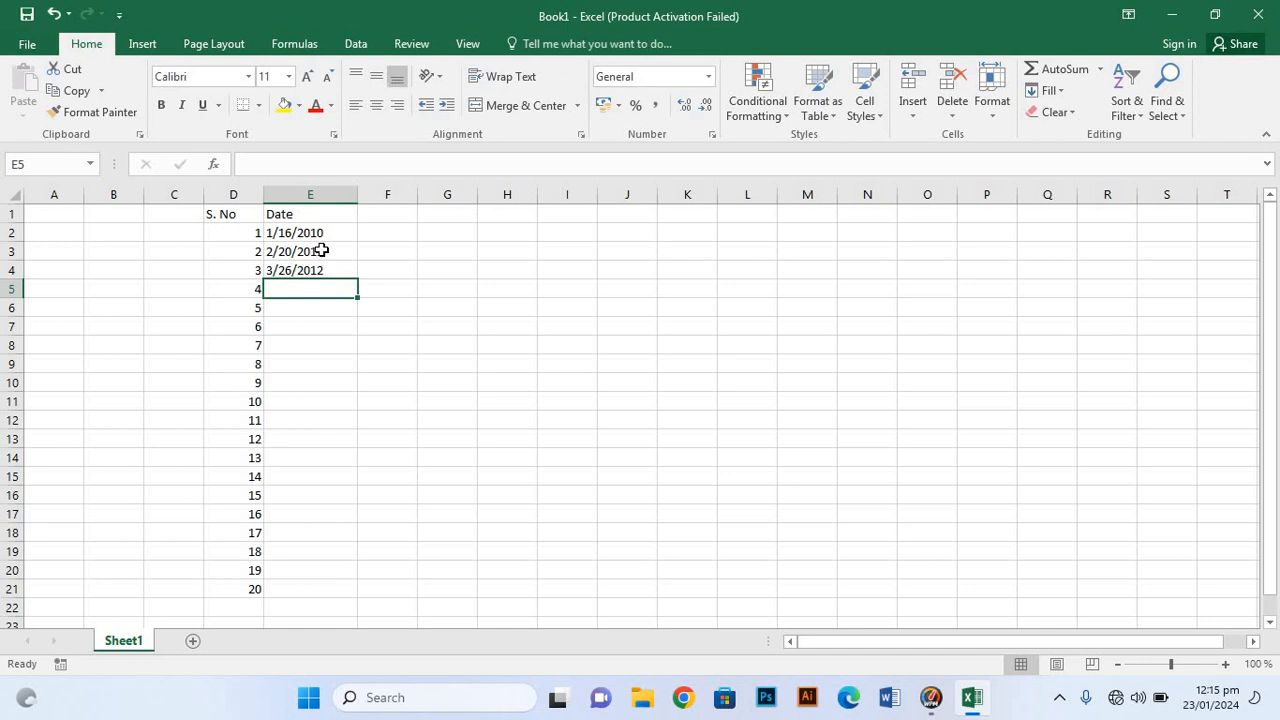
type("4/")
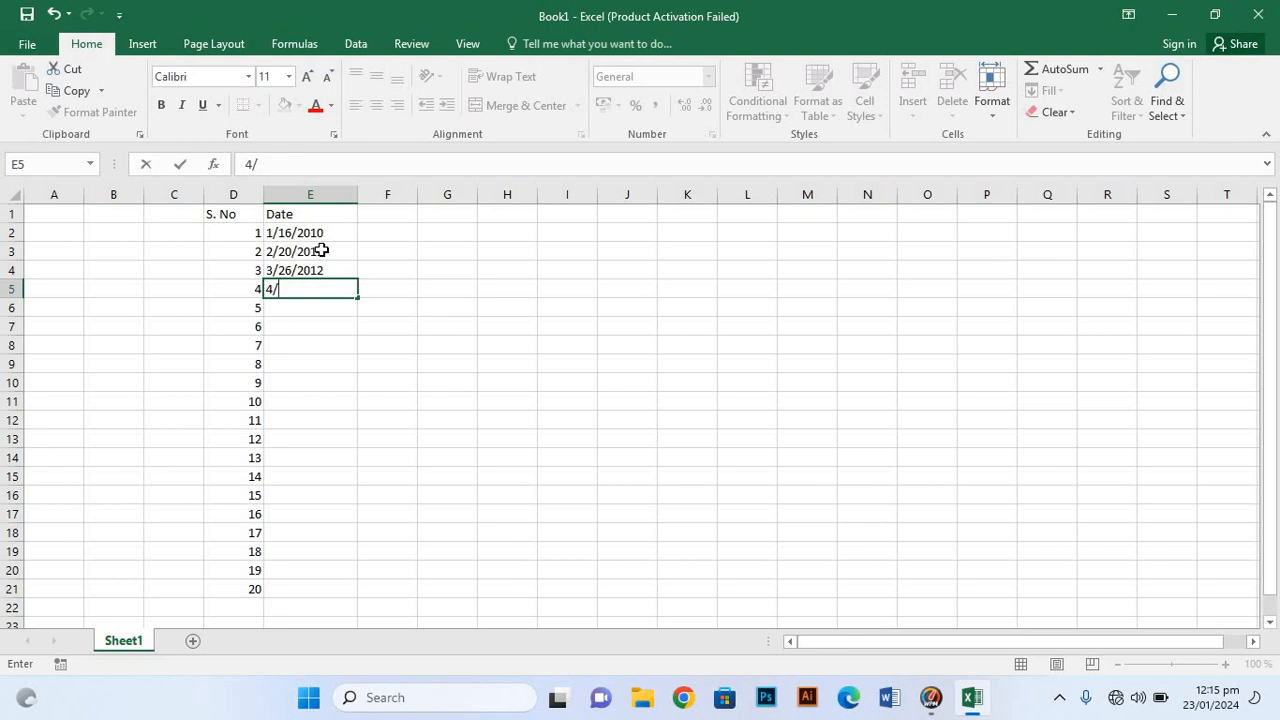
type("0/")
type("20")
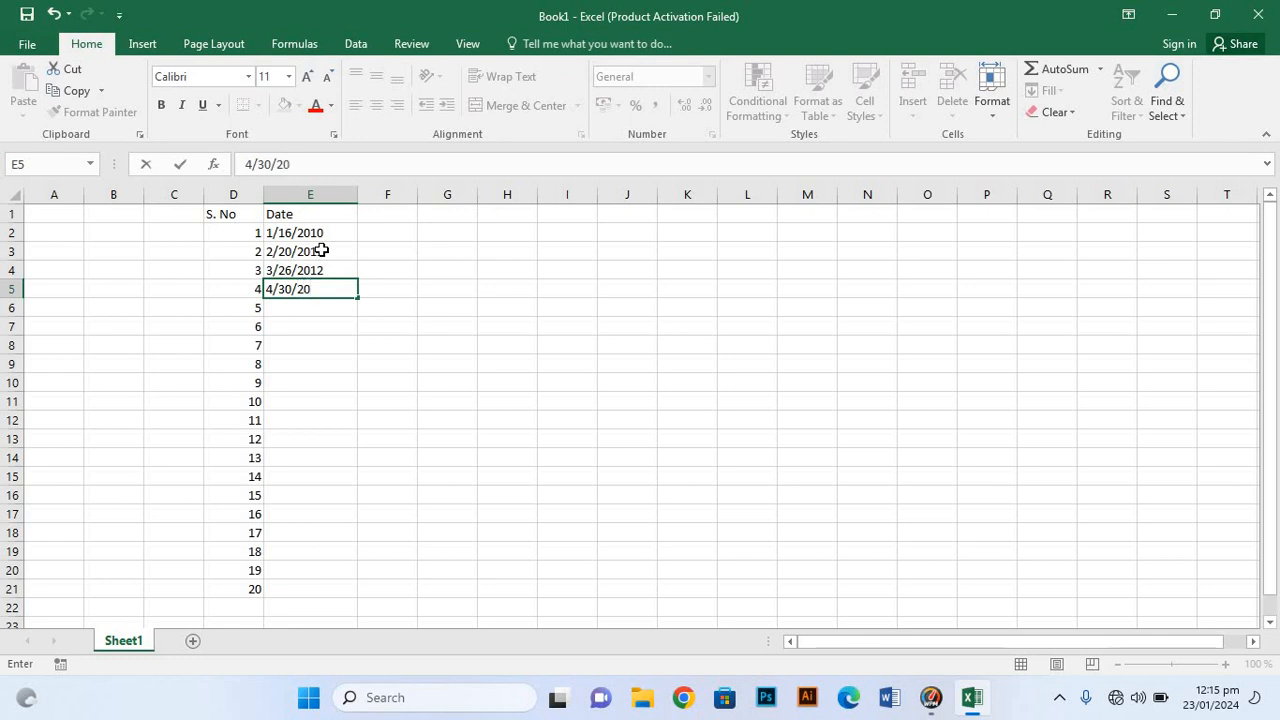
type("13")
key("Return")
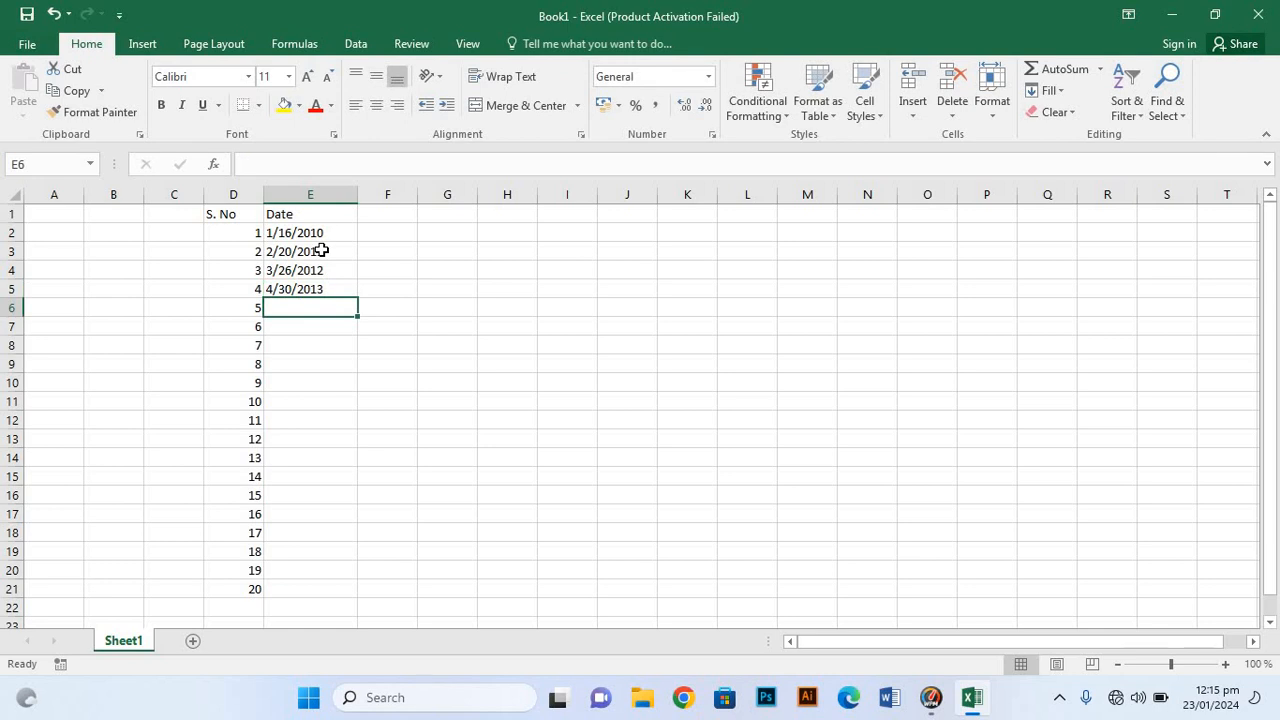
Step: Enter the dates 6/4/2014 in cell E6 and 7/9/2015 in cell E7 for serial numbers 5 and 6
type("6/")
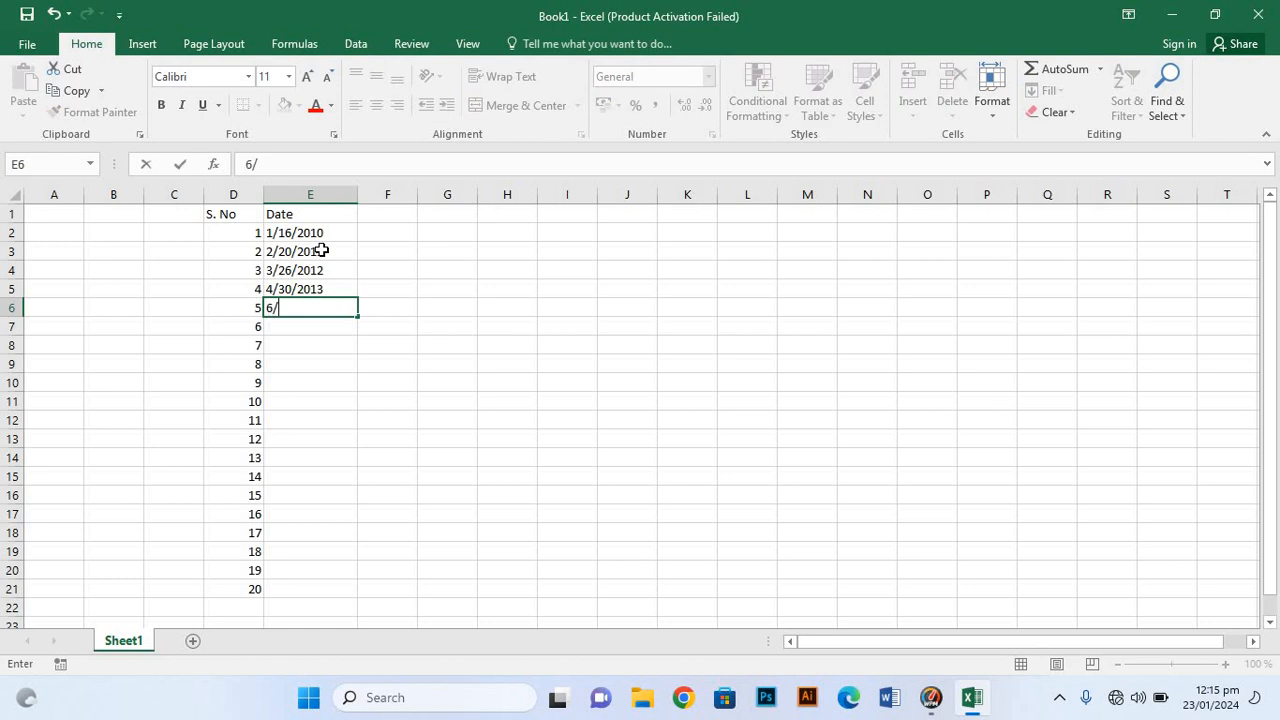
type("4/2014")
key("Return")
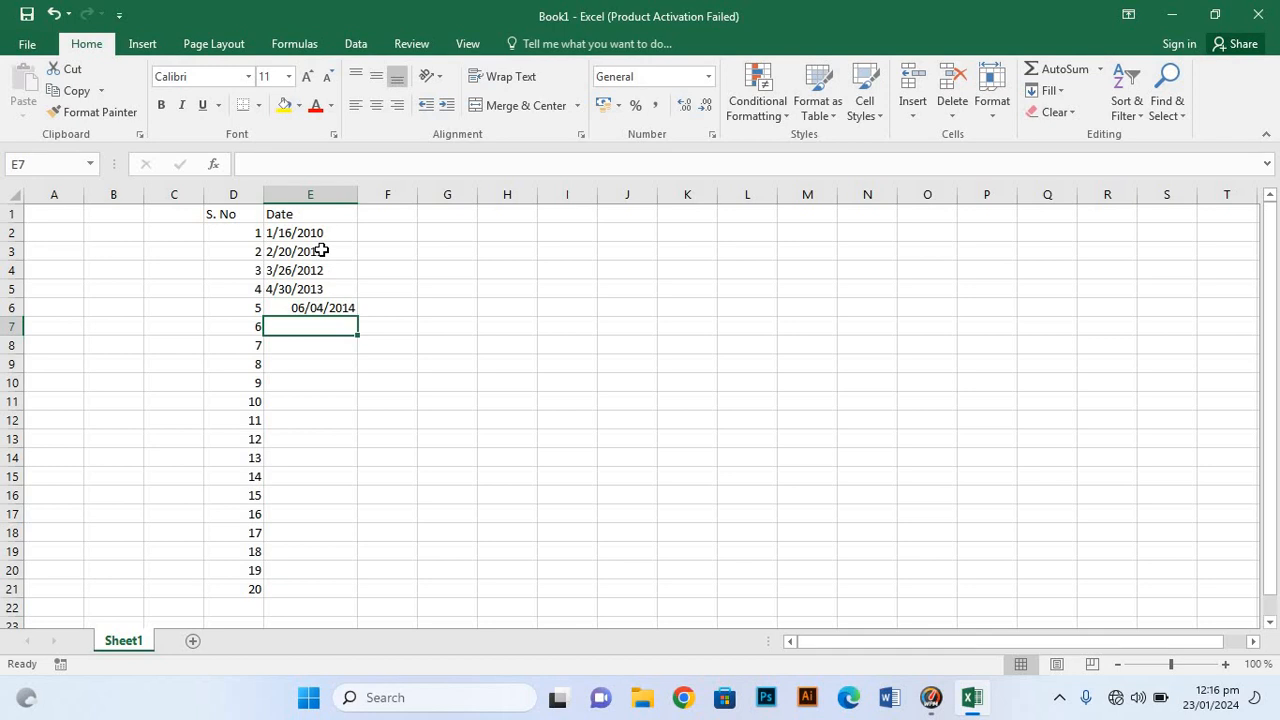
type("7")
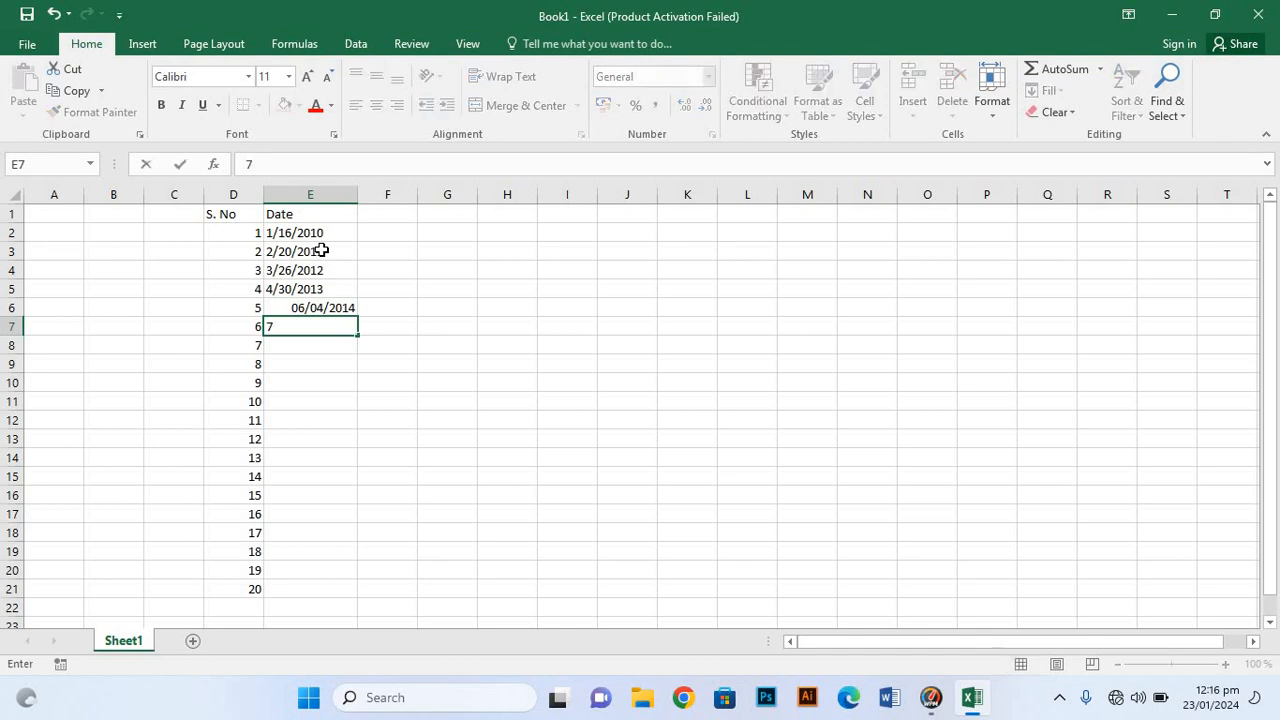
type("/")
type("9/")
type("2015")
key("Return")
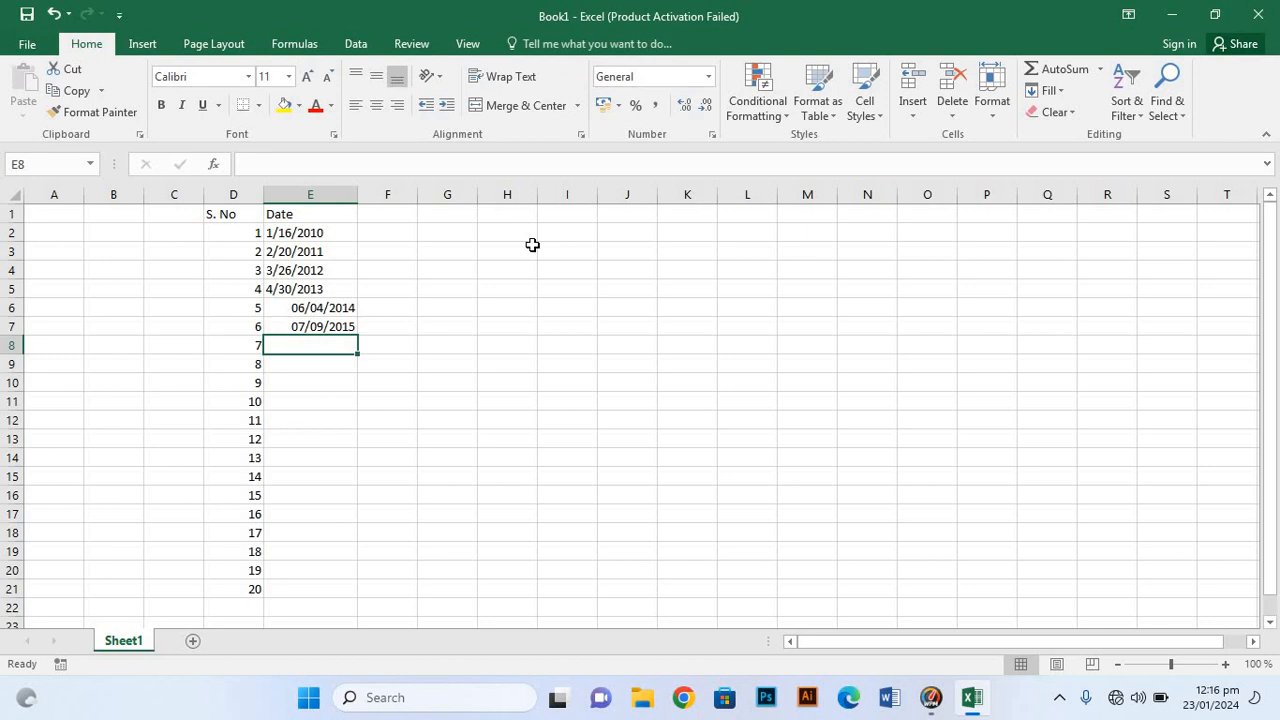
Step: Enter the dates 8/12/2016 in cell E8 and 9/16/2017 in cell E9 for serial numbers 7 and 8
type("8/")
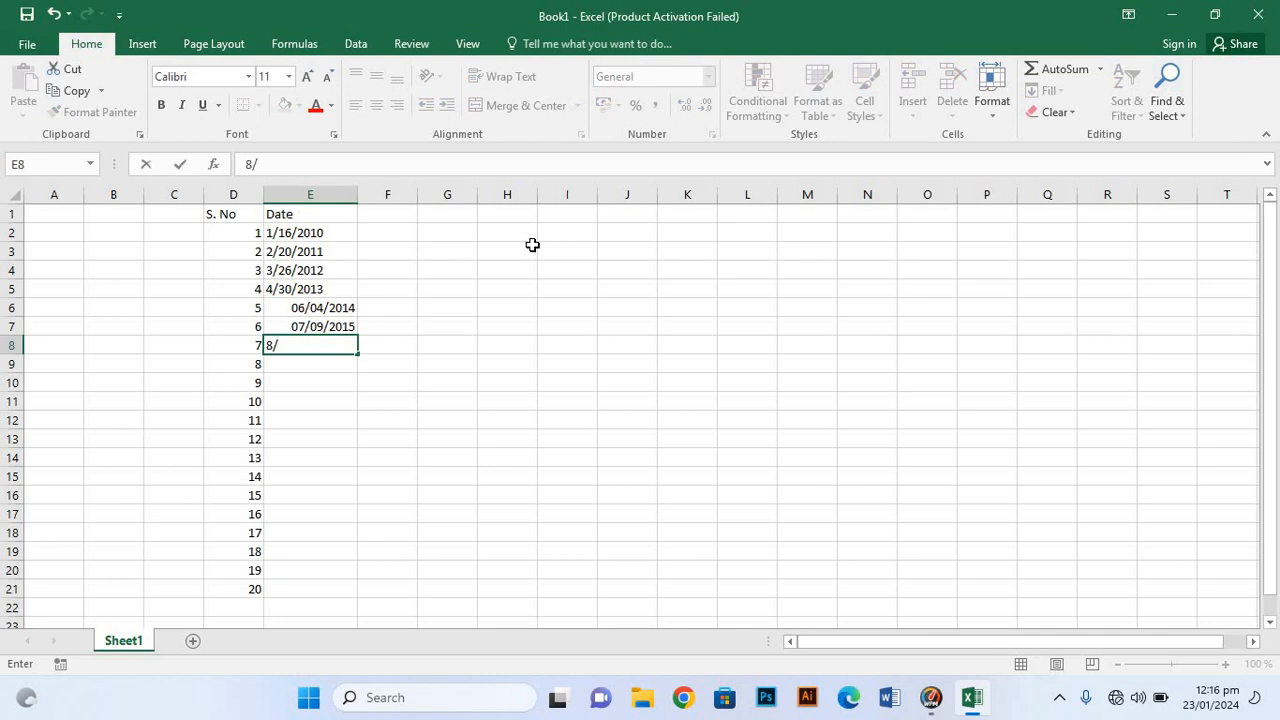
type("12/")
type("2016")
key("Return")
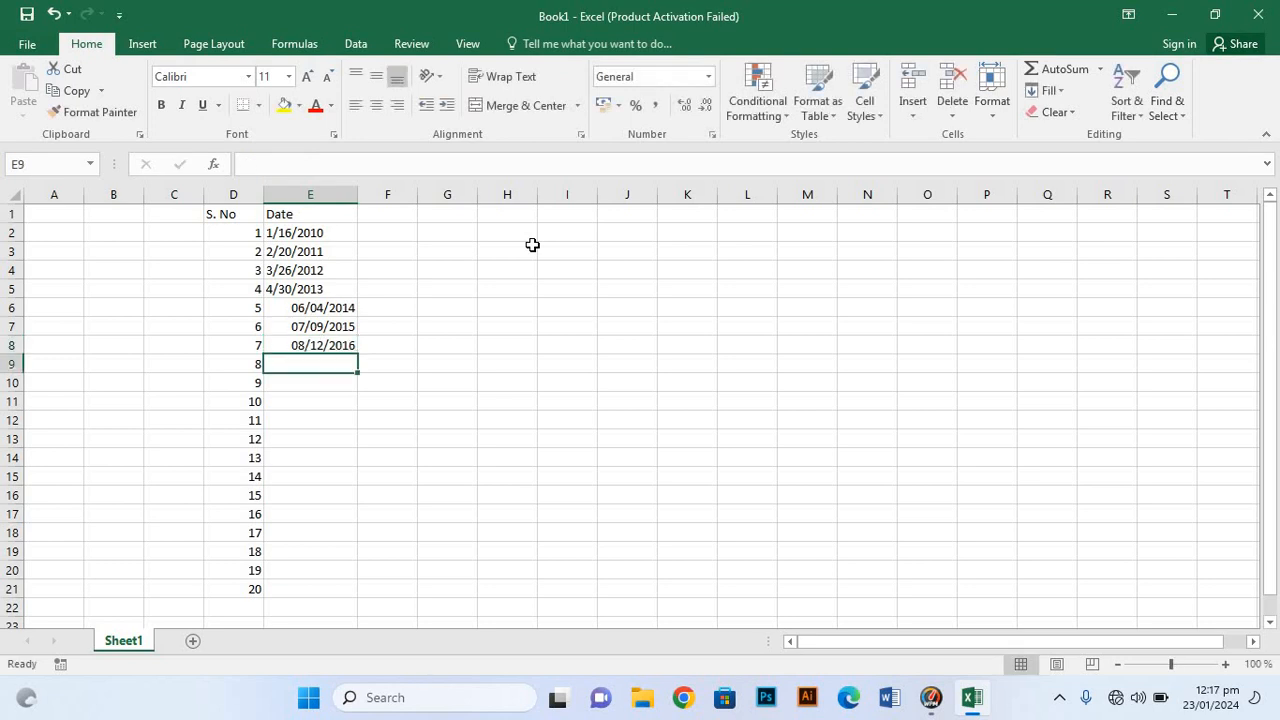
type("9")
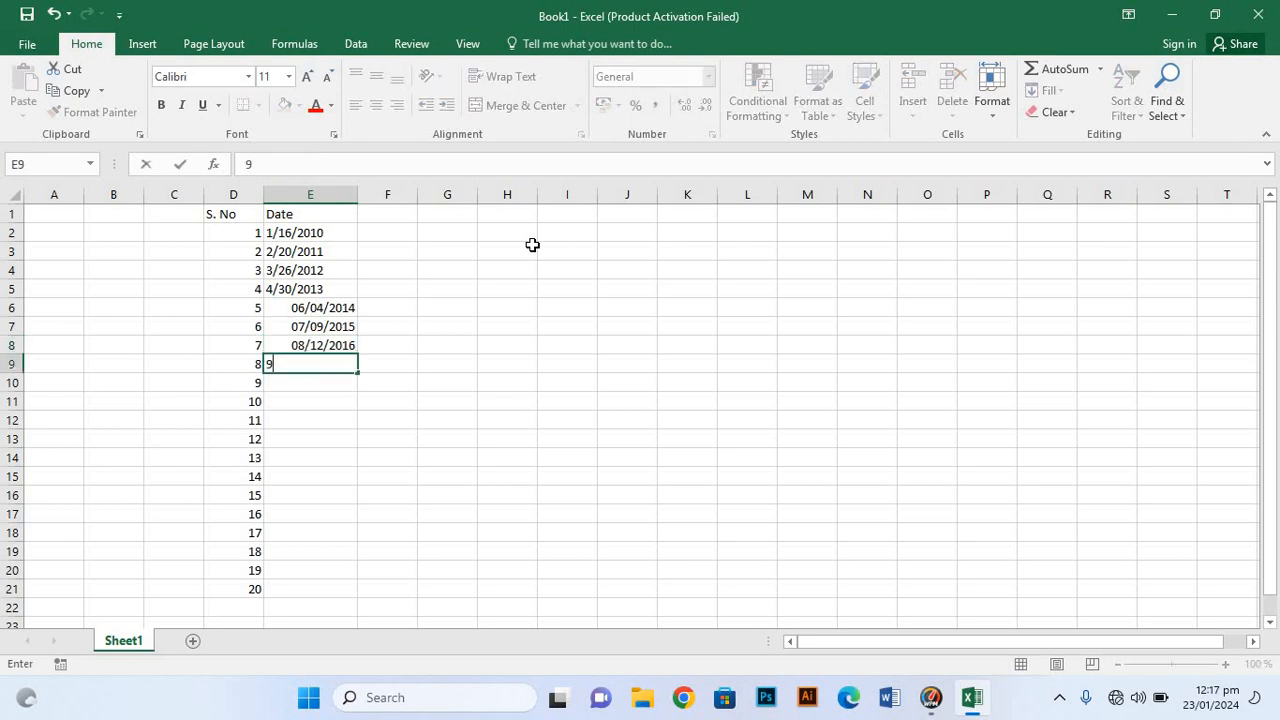
type("/")
type("16/")
type("2")
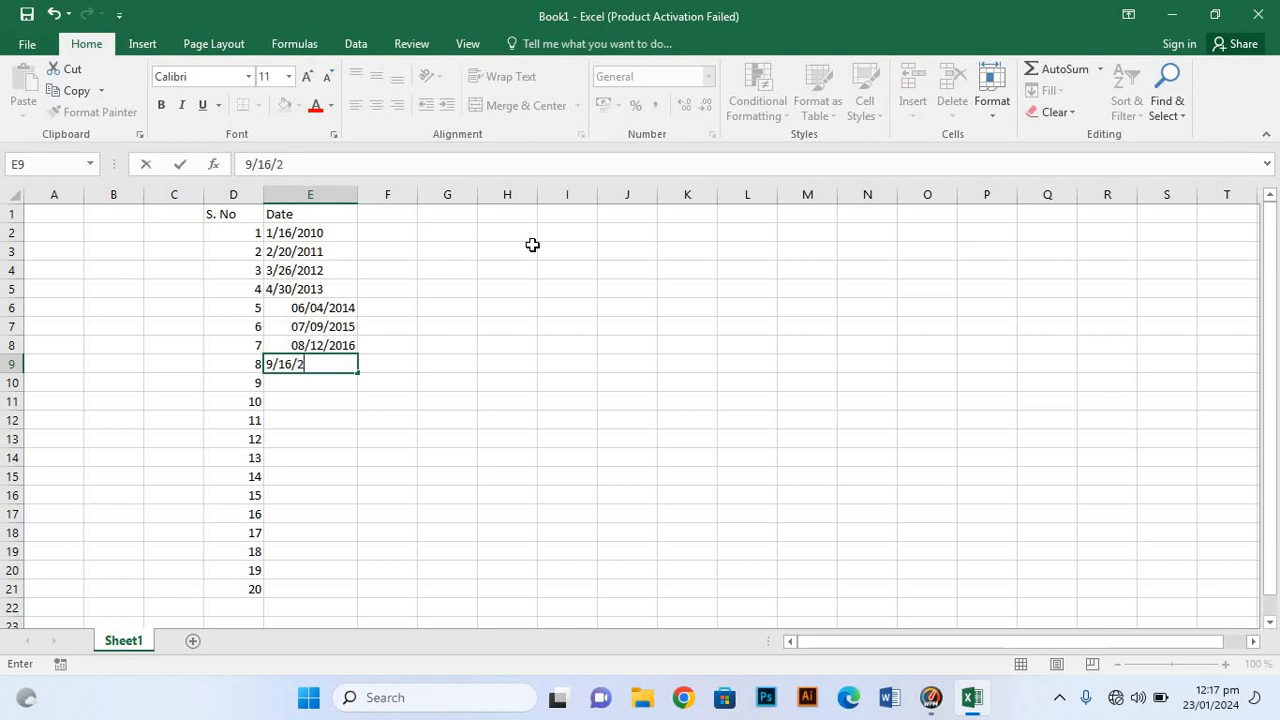
type("017")
key("Return")
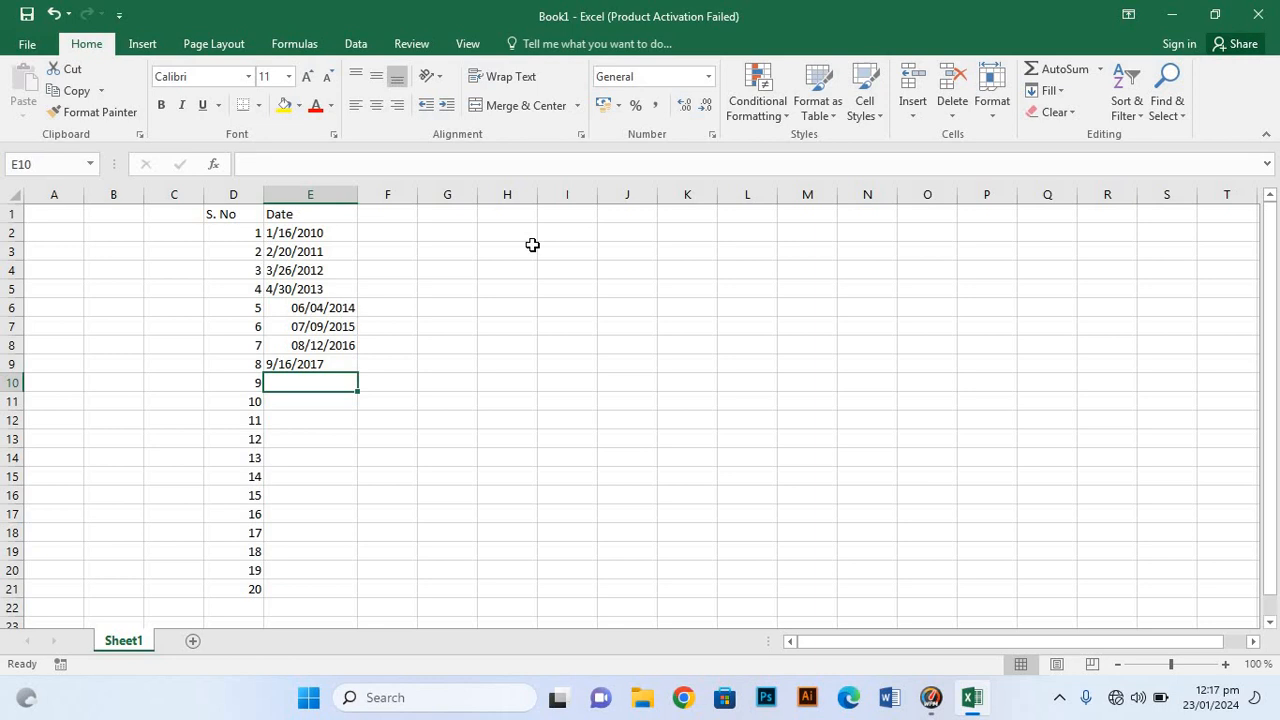
Step: Enter the dates 10/21/2018 in cell E10 and 11/25/2019 in cell E11 for serial numbers 9 and 10
type("1")
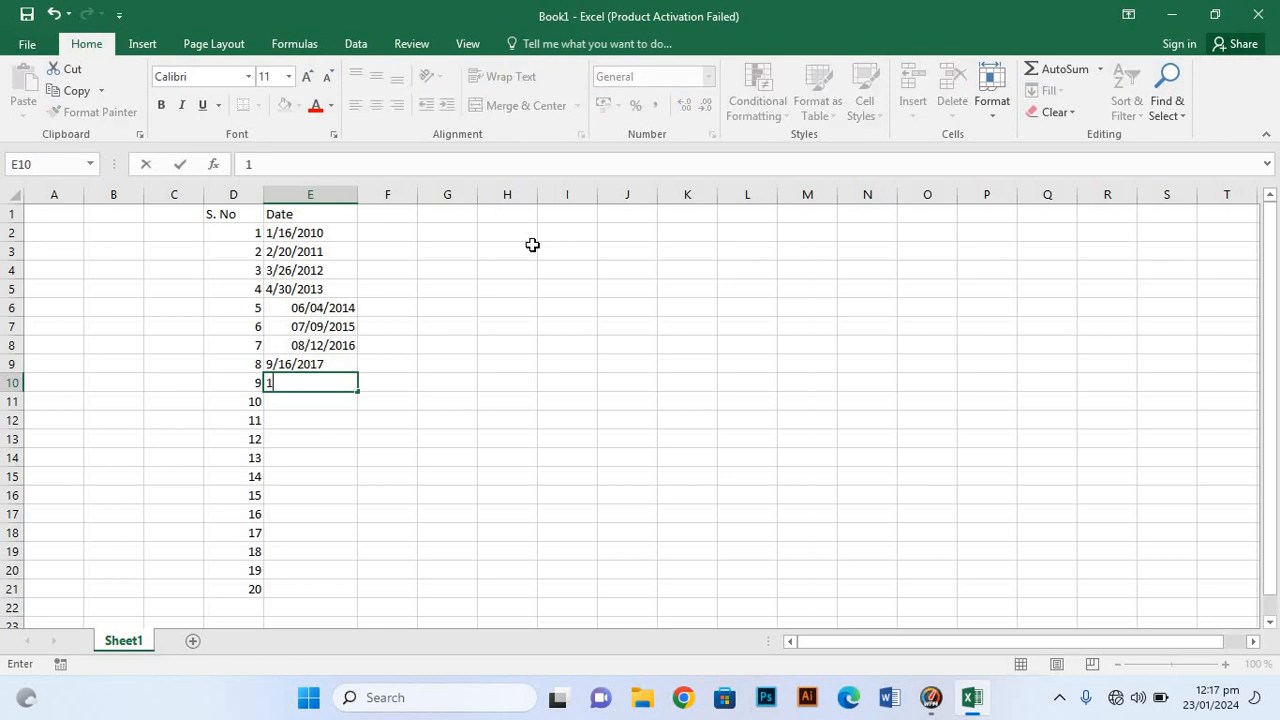
type("0/21/")
type("2018")
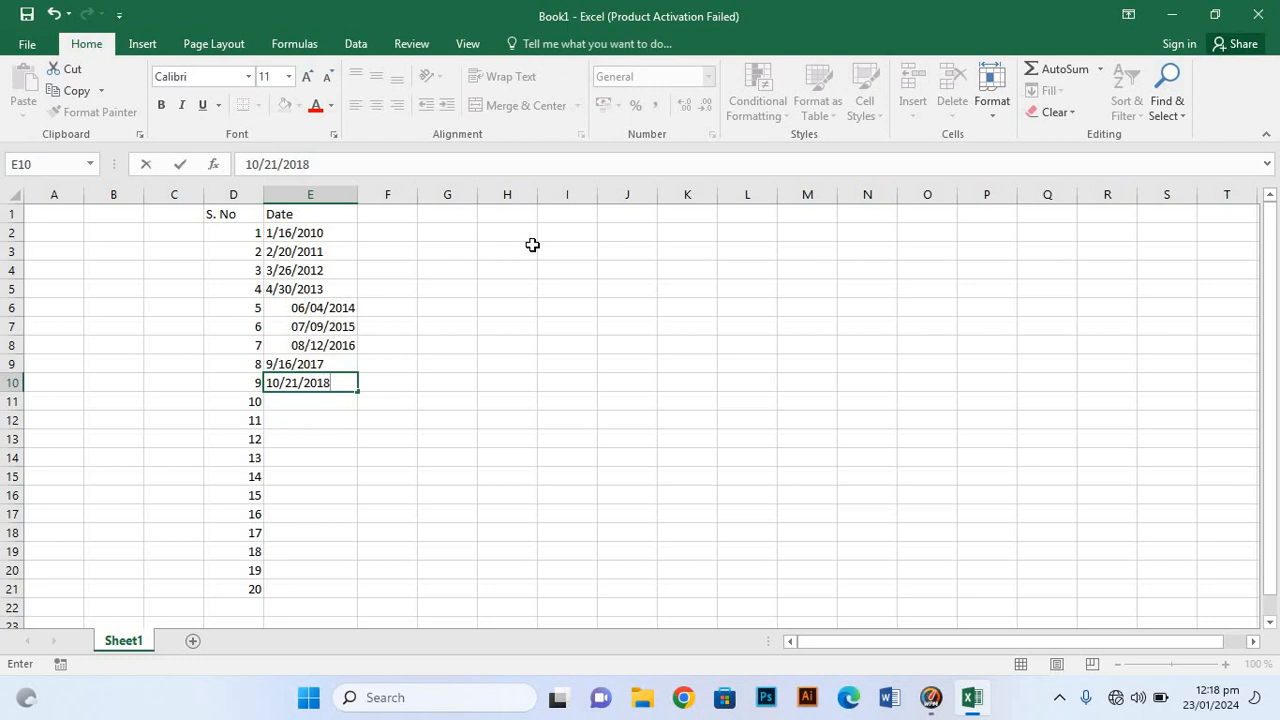
key("Return")
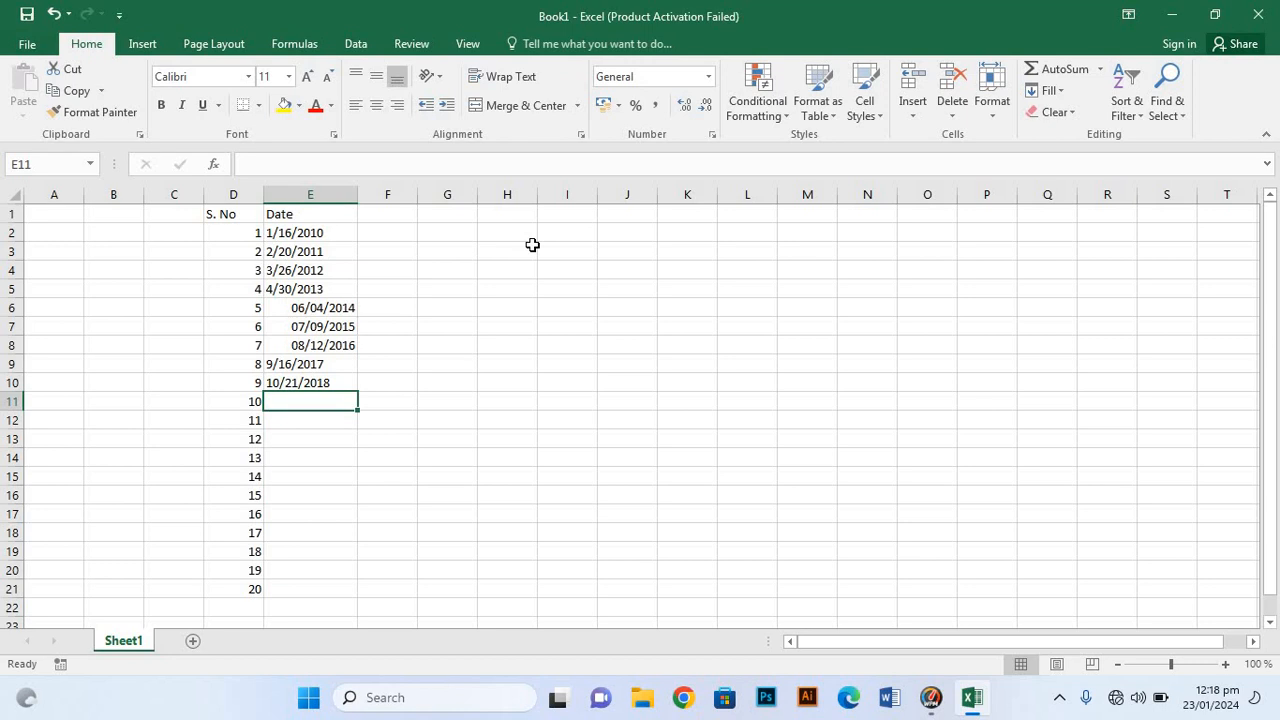
type("11/")
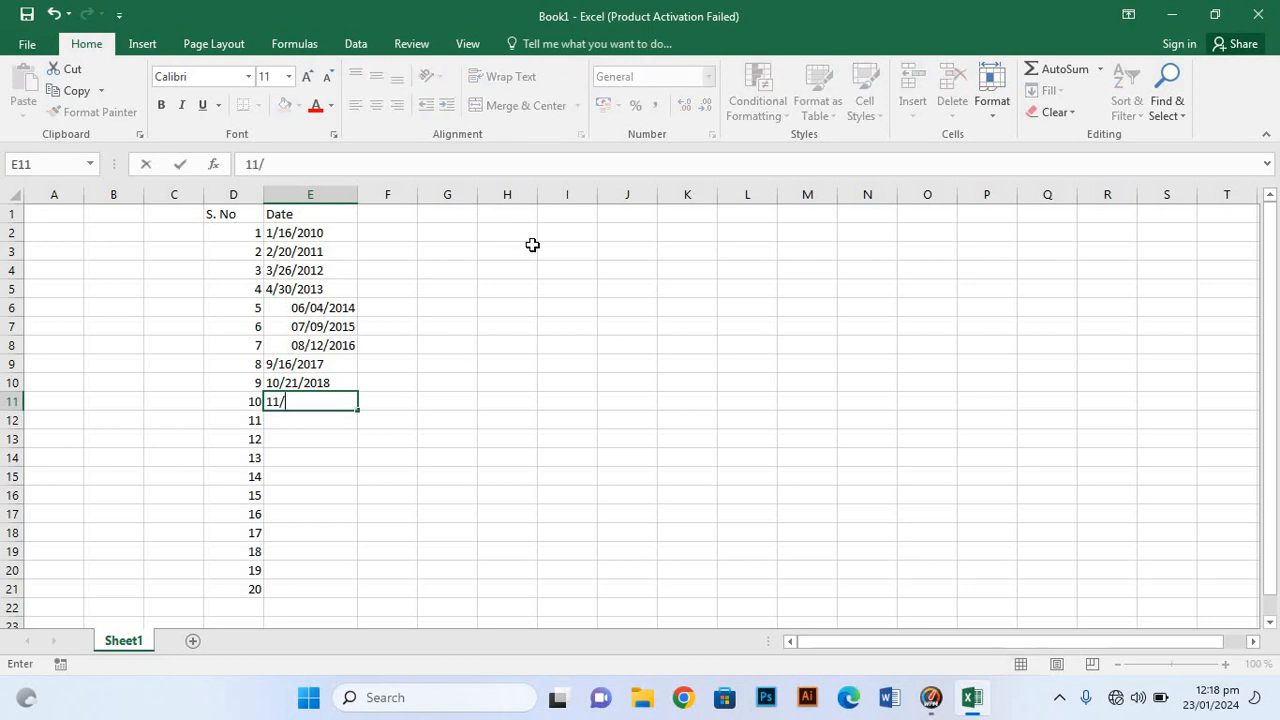
type("25/2019")
key("Return")
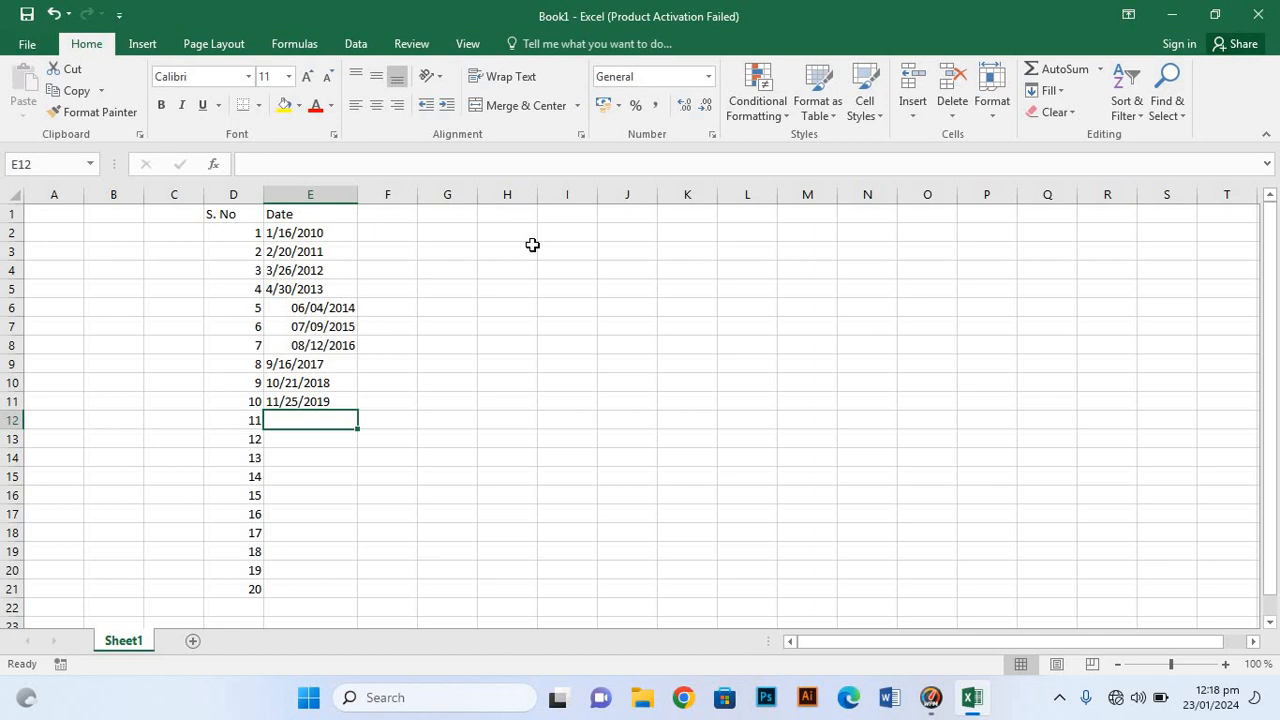
Step: Enter 12/29/2020 in cell E12 and 13/16/2021 in cell E13 for serial numbers 11 and 12
type("12/")
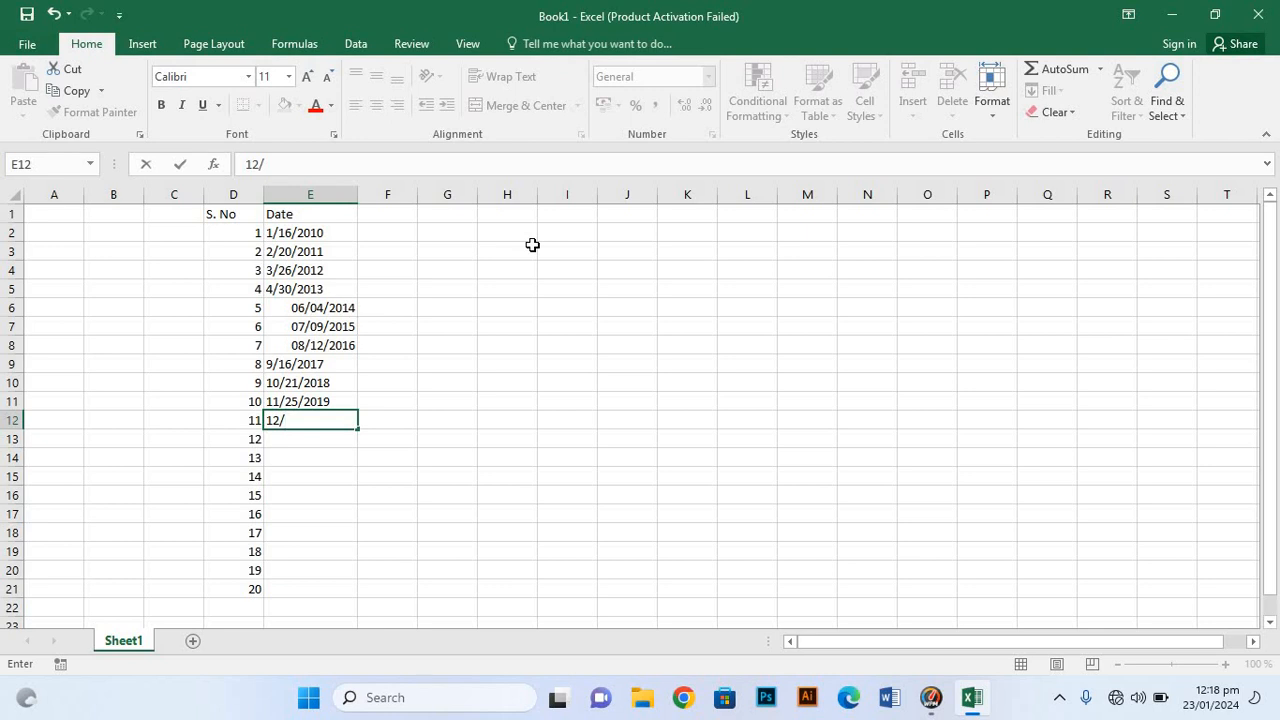
type("29/20")
type("20")
key("Return")
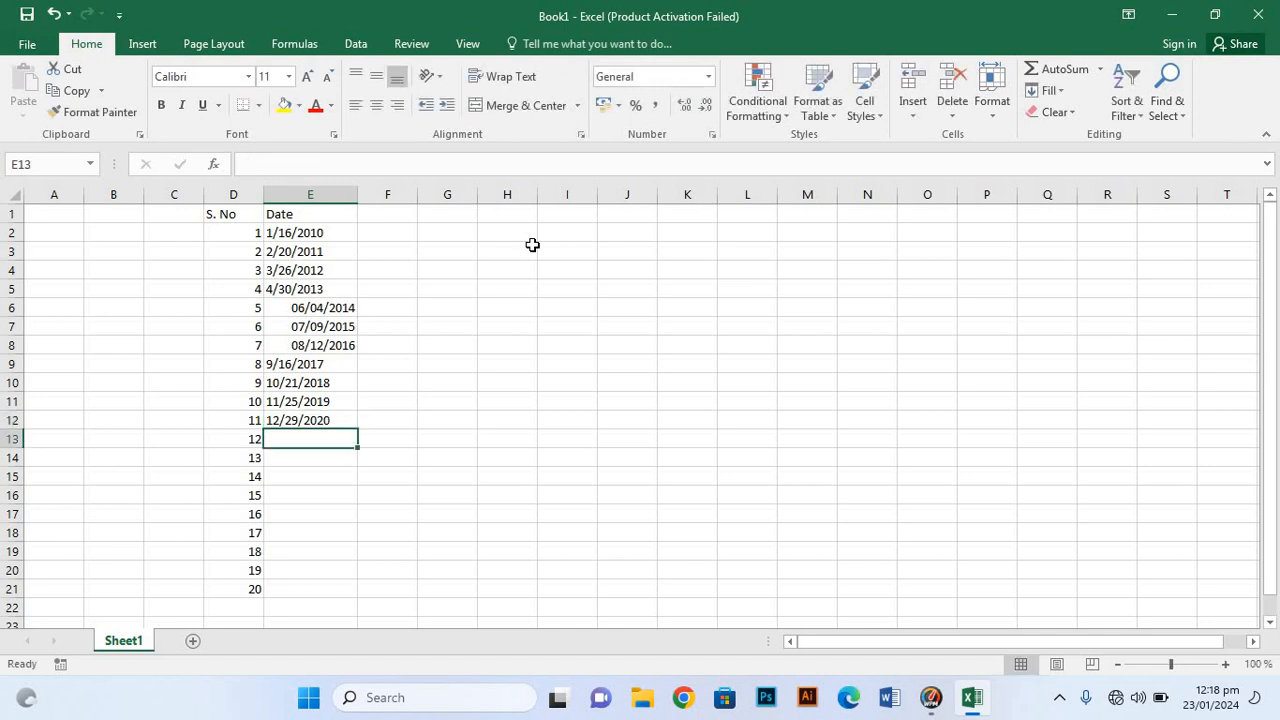
type("1")
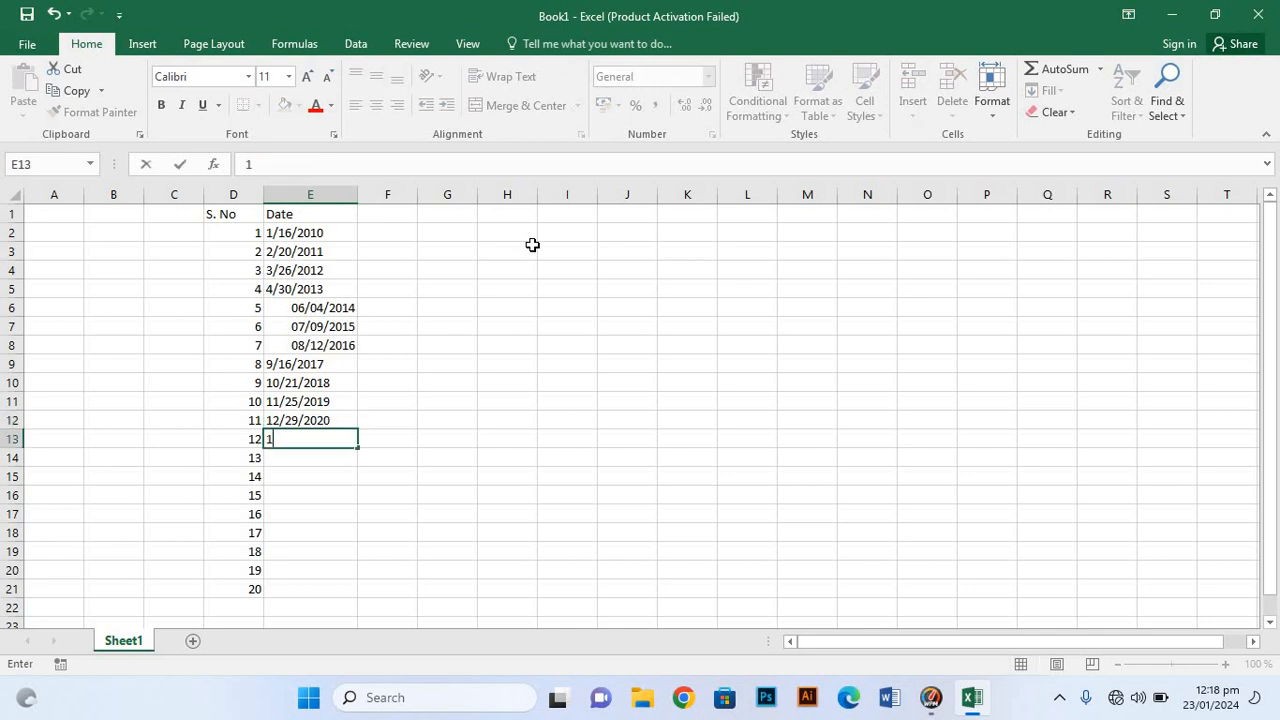
type("3/")
type("16/2021")
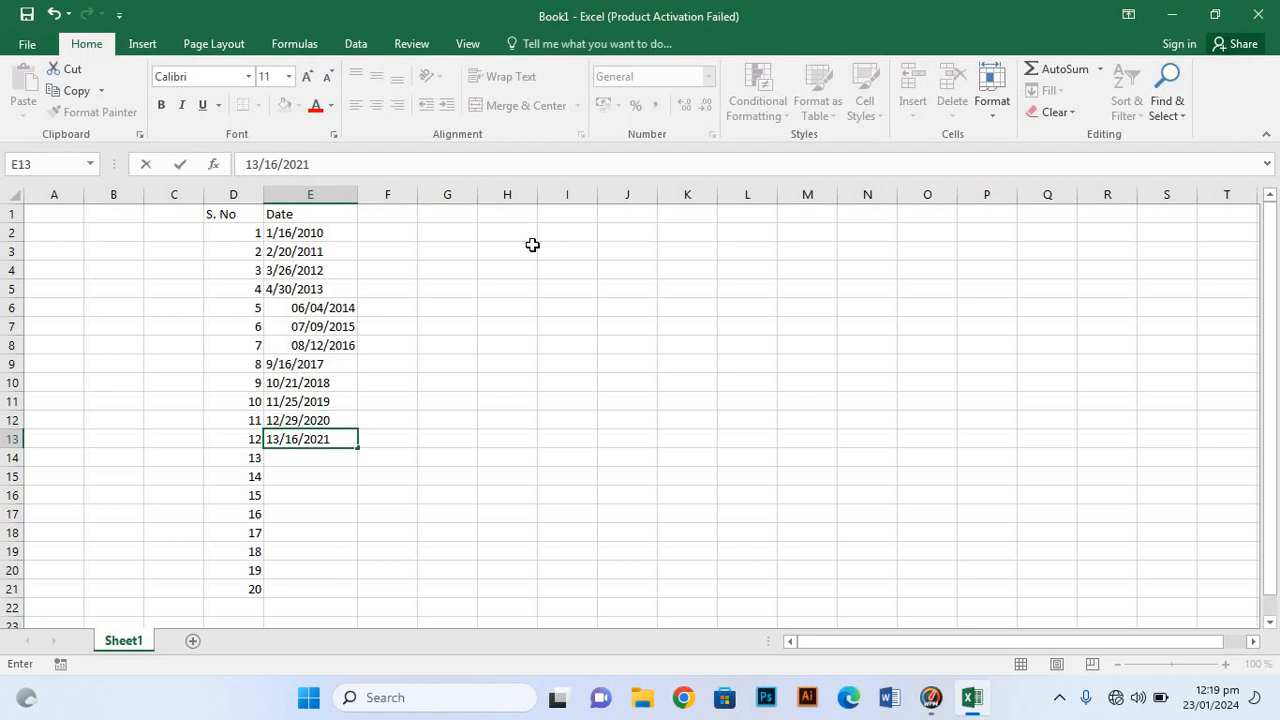
key("Return")
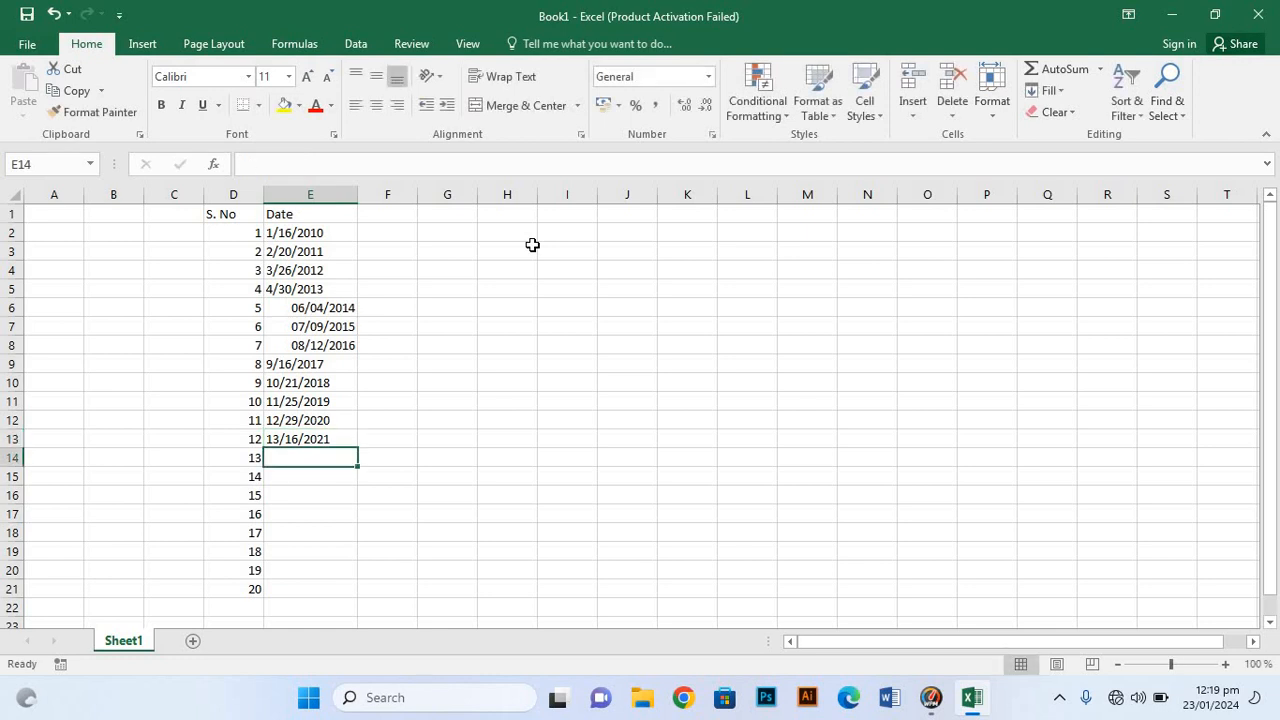
Step: Enter 14/17/2022 in cell E14 and 15/18/2023 in cell E15 for serial numbers 13 and 14
type("14/")
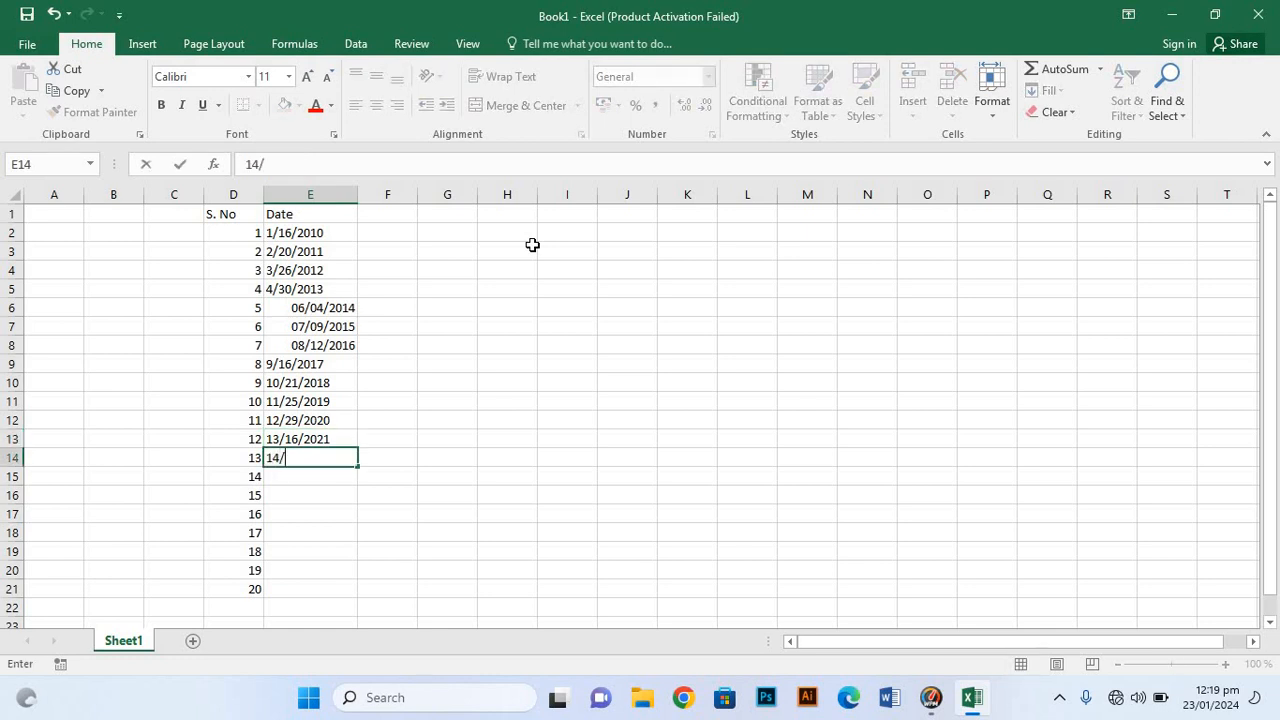
type("17/2022")
key("ctrl+Return")
key("Return")
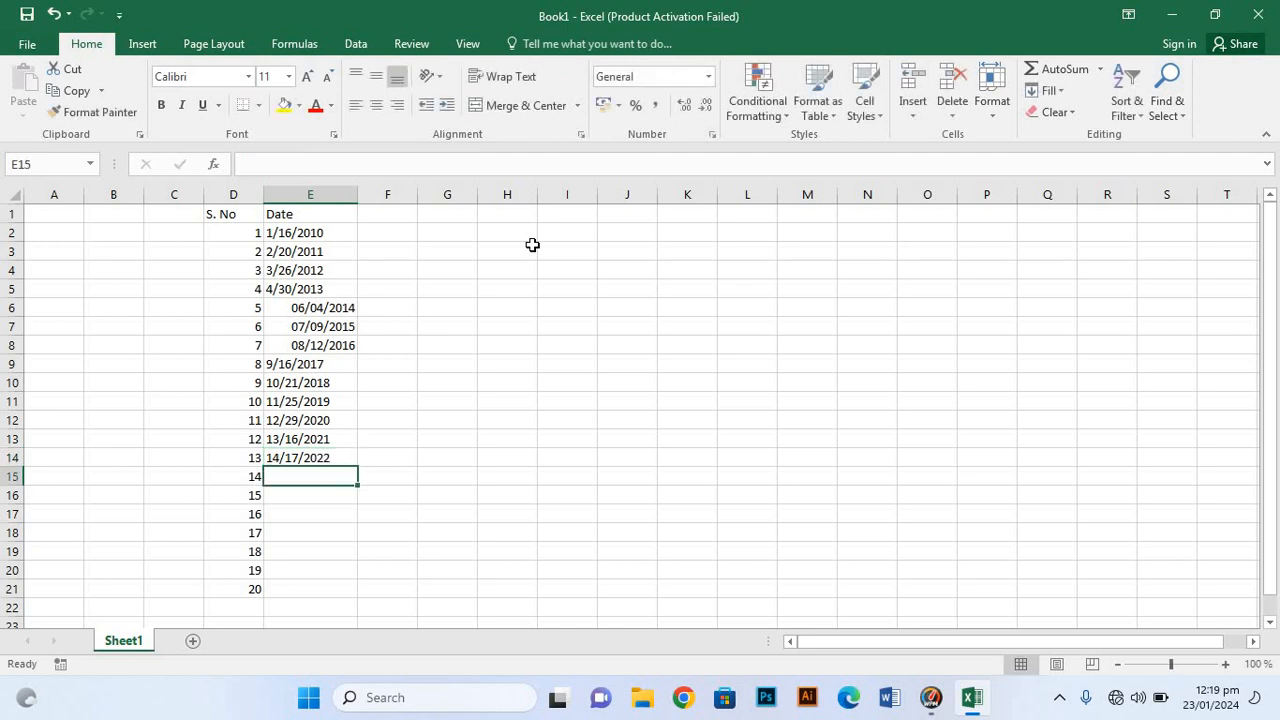
type("15")
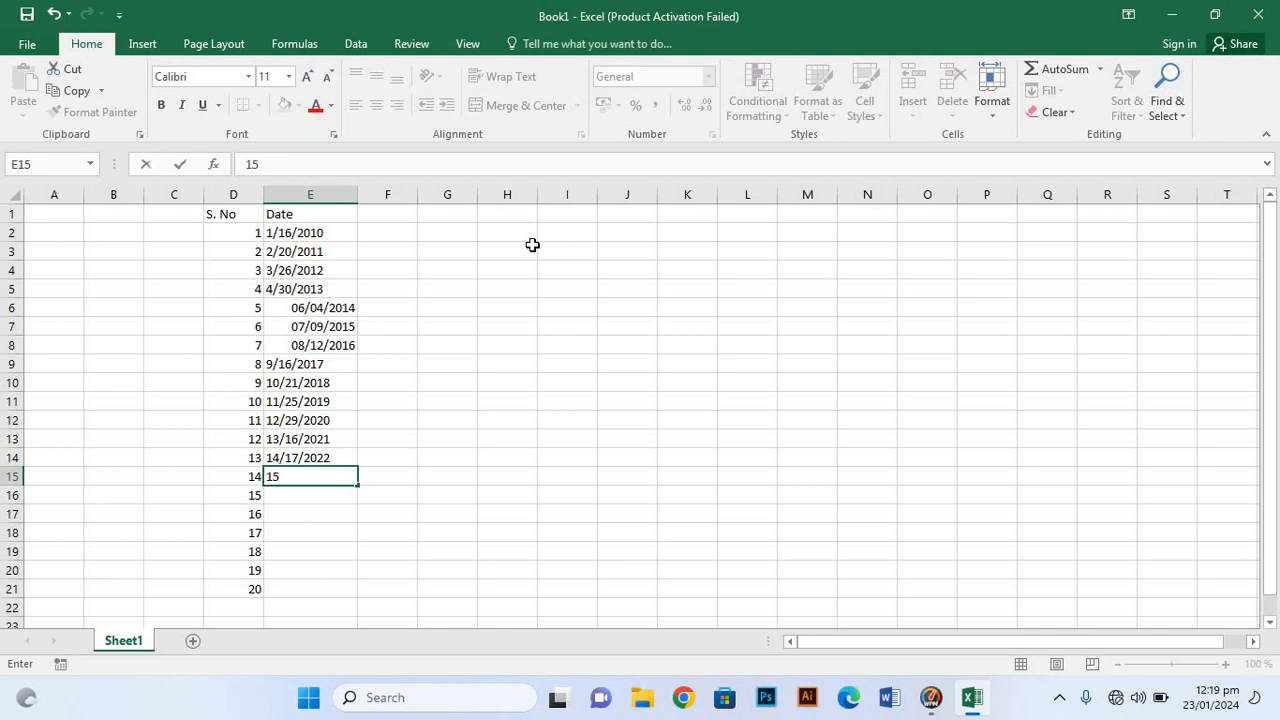
type("/18/2023")
key("ctrl+Return")
key("Return")
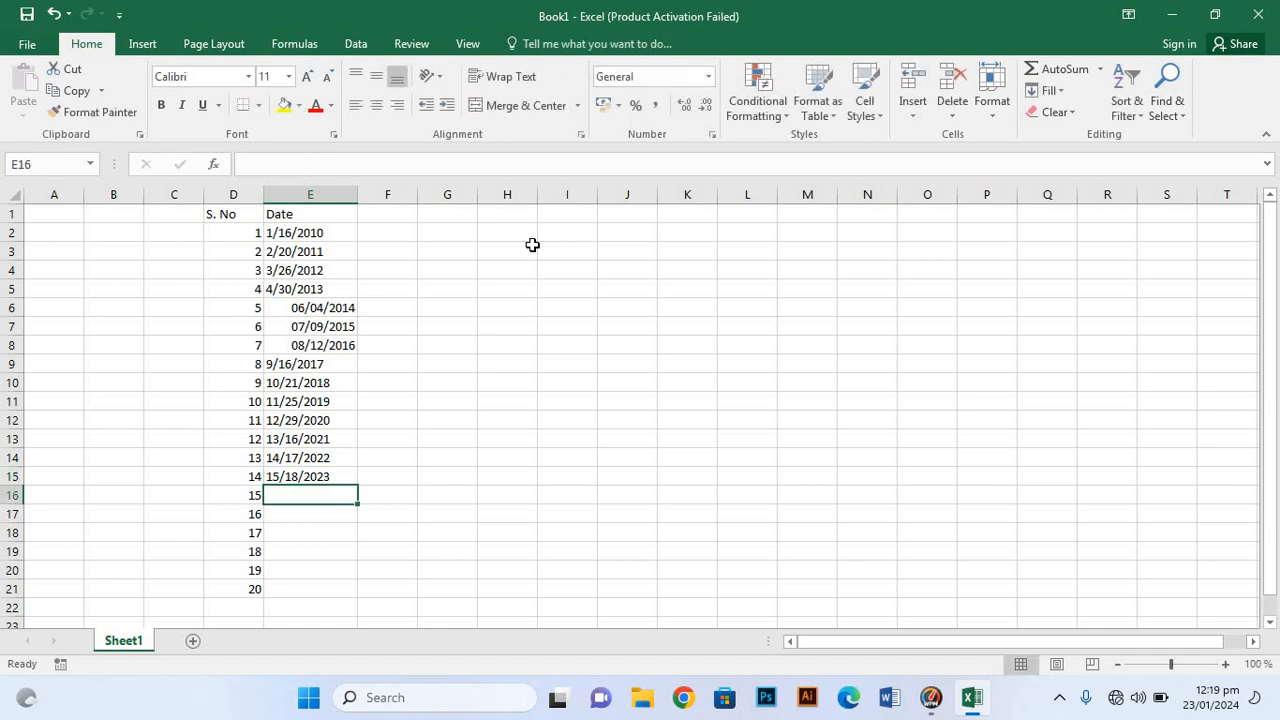
Step: Enter 16/19/2024 in cell E16 and 6/4/2013 in cell E17 for serial numbers 15 and 16
type("16/")
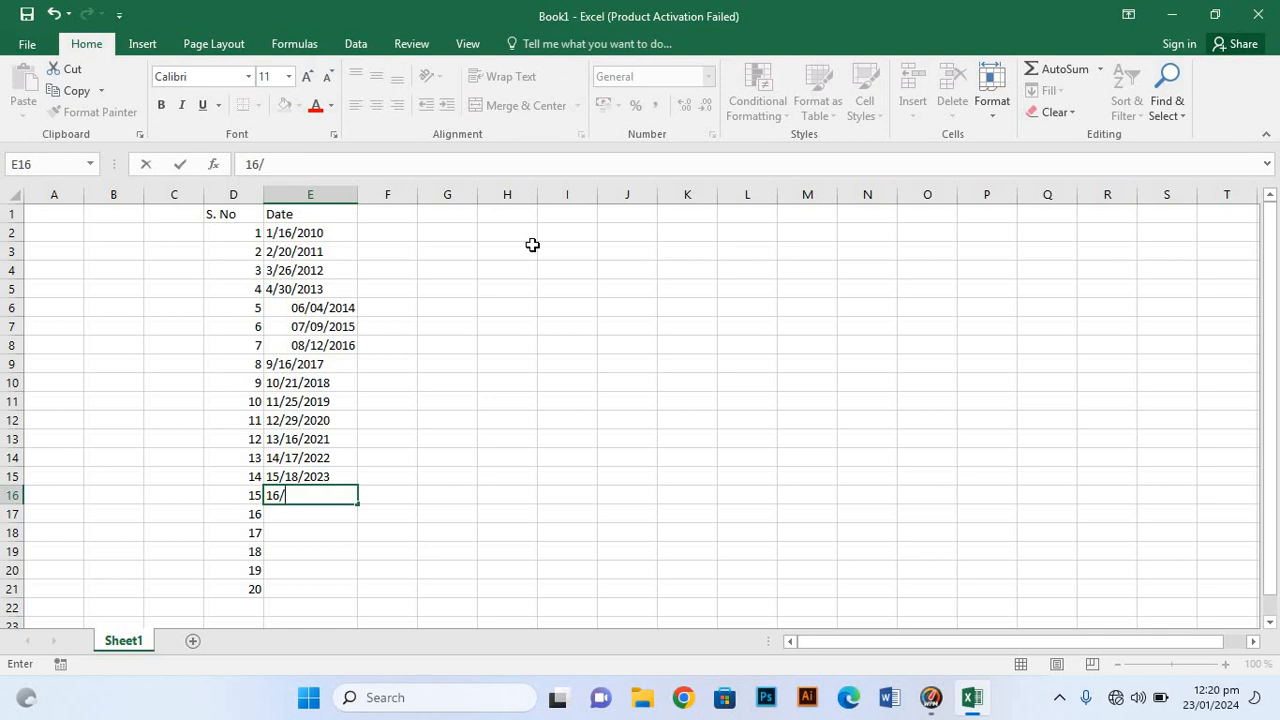
type("19/2024")
key("Return")
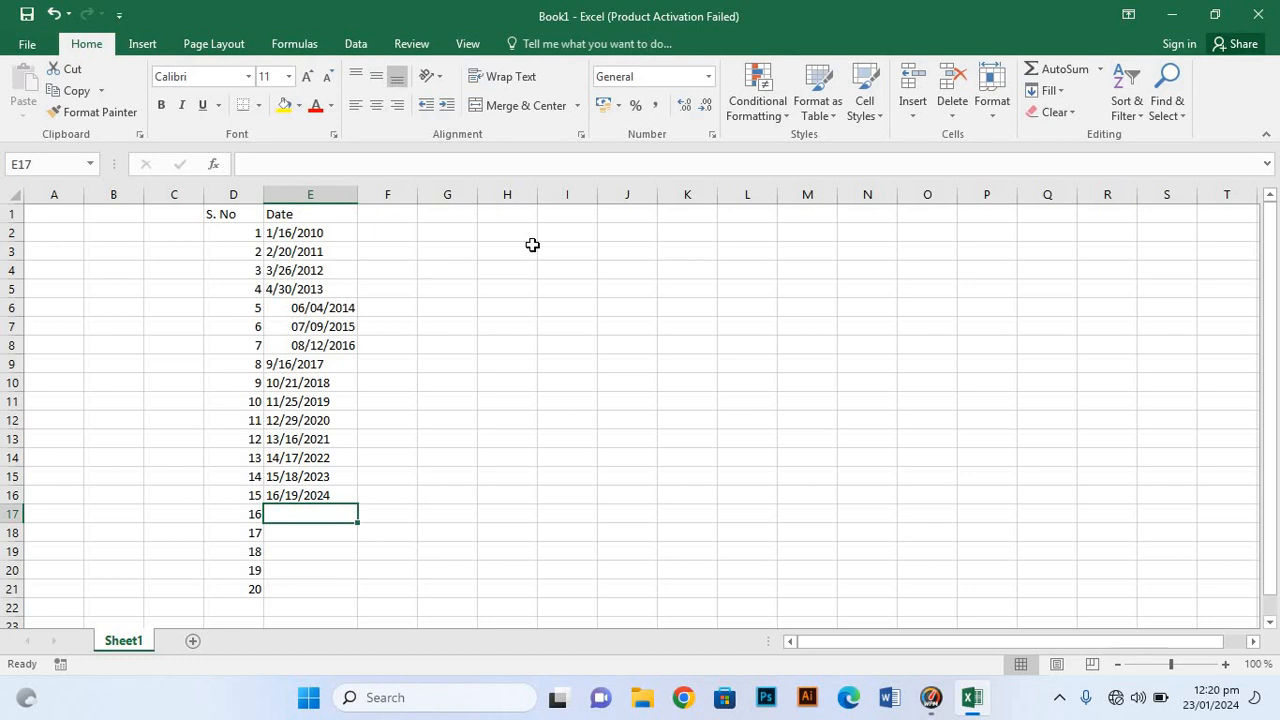
type("6/")
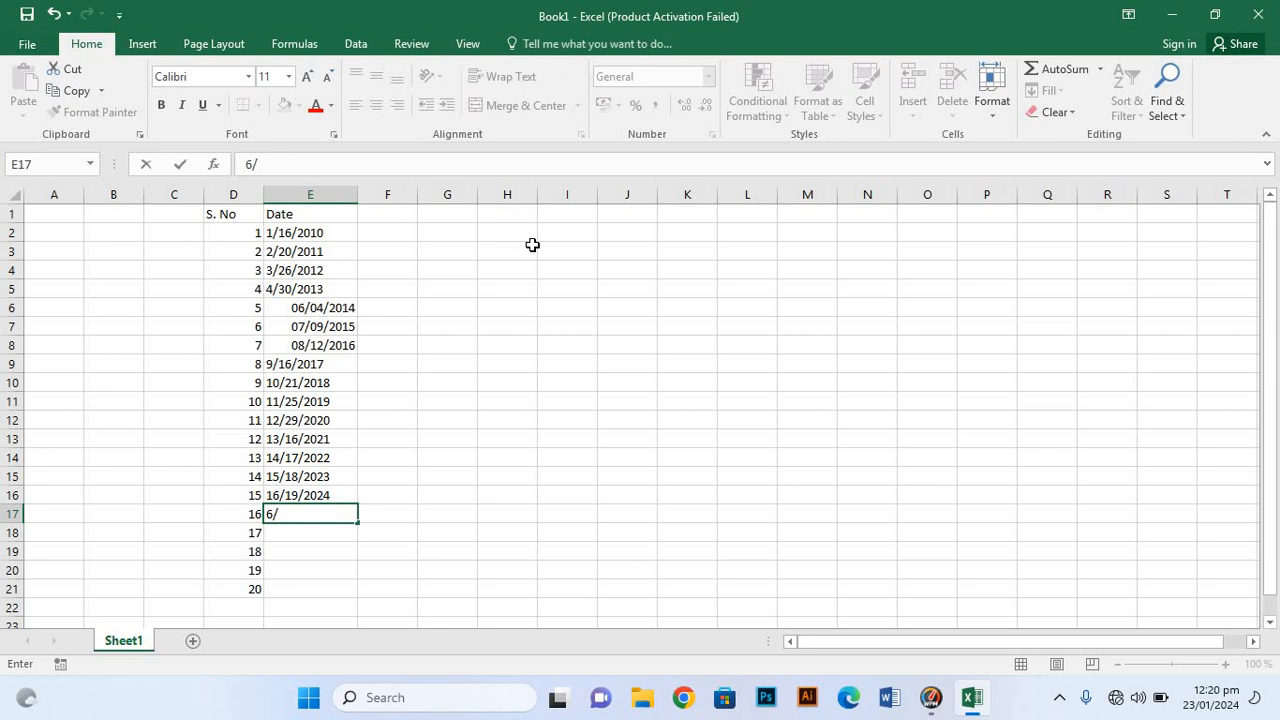
type("4/")
type("2013")
key("Return")
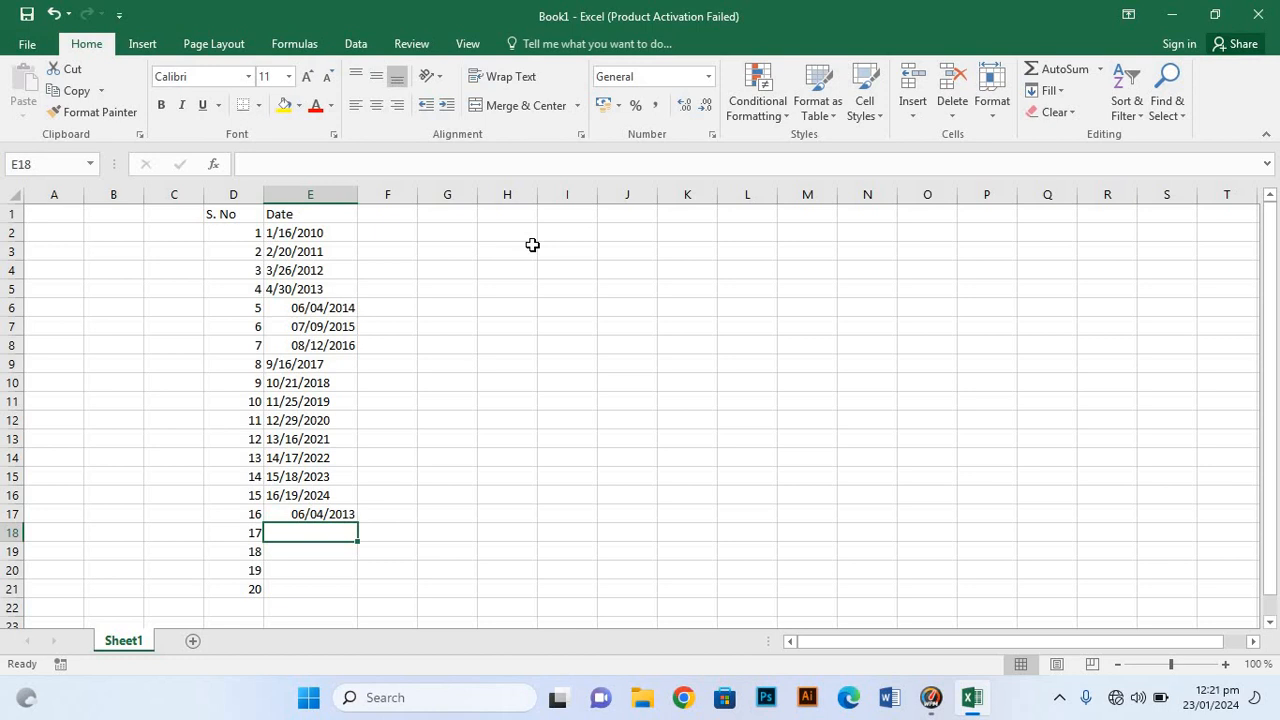
Step: Enter the dates 7/9/2014 in cell E18 and 8/10/2015 in cell E19 for serial numbers 17 and 18
type("7/")
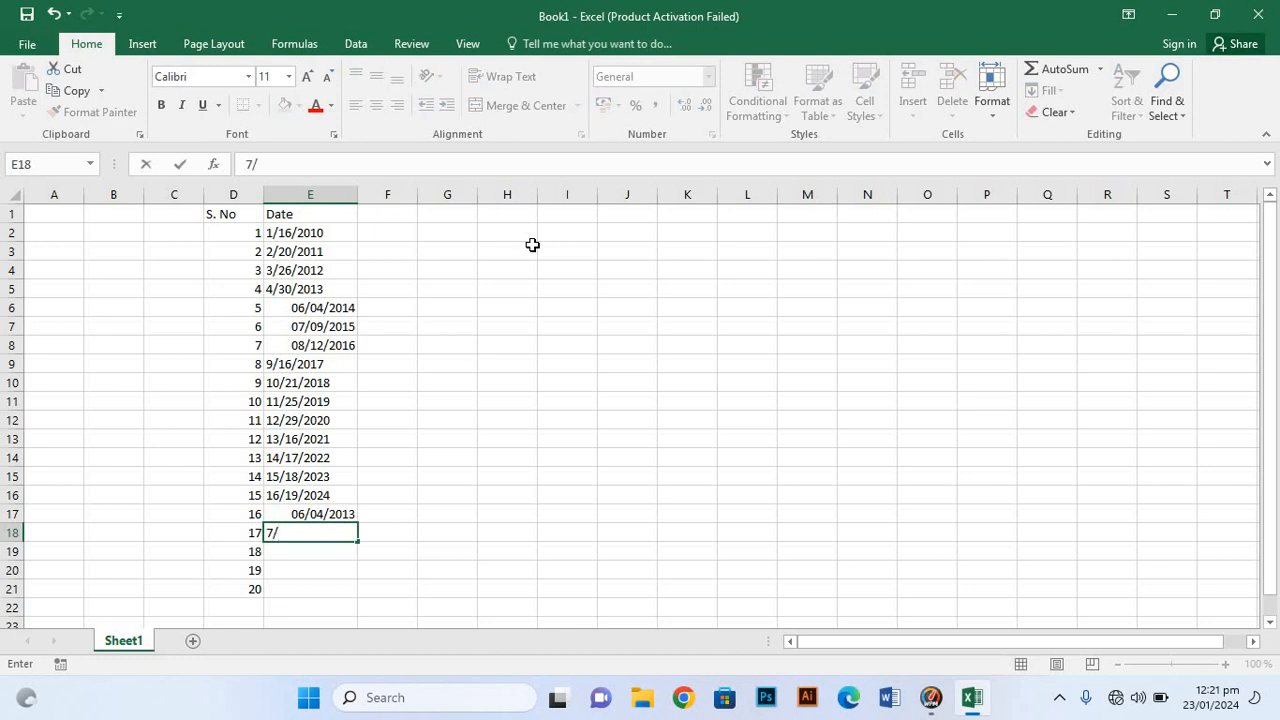
type("9/2014")
key("Return")
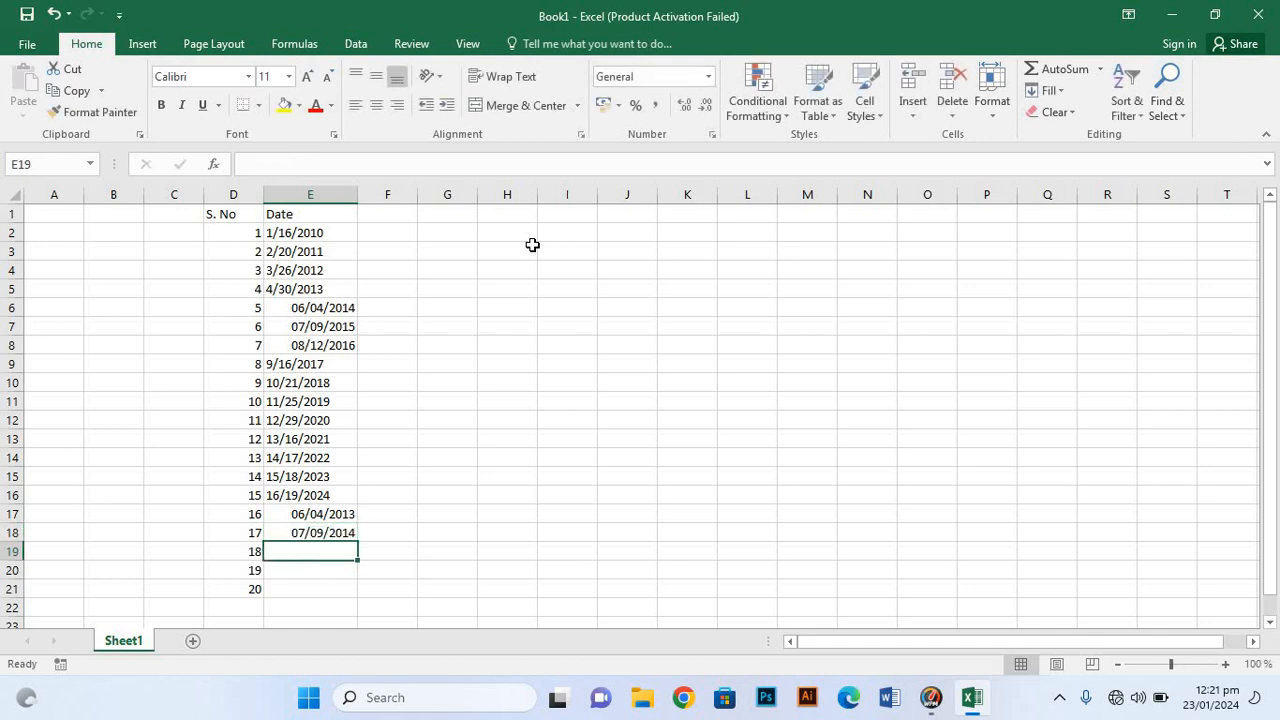
type("8/10/2")
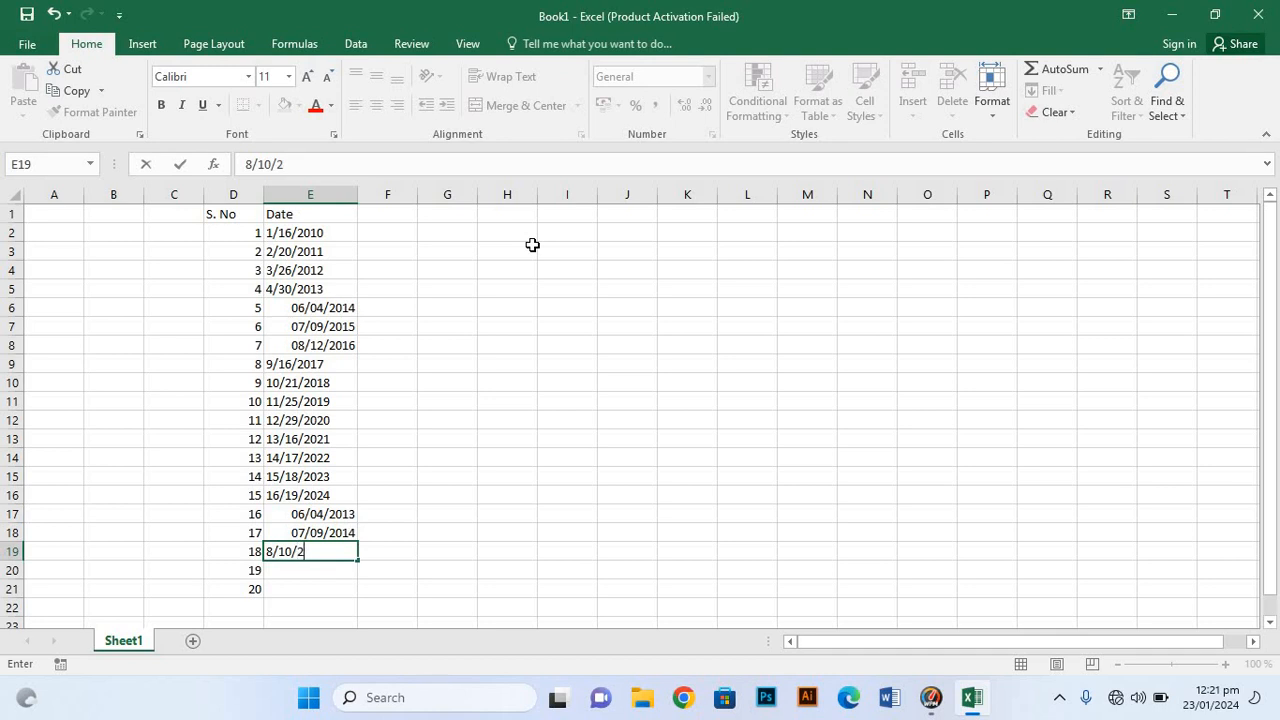
type("015")
key("Return")
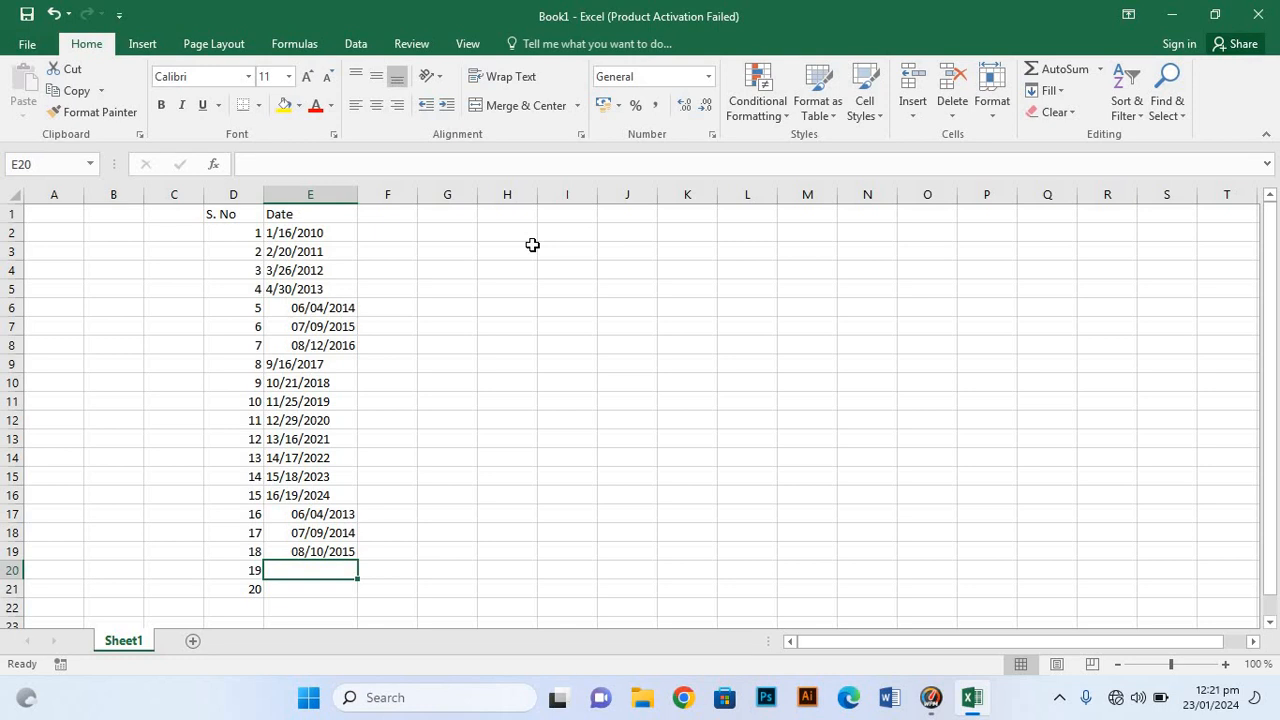
Step: Enter the dates 9/11/2016 in cell E20 and 10/12/2017 in cell E21 for serial numbers 19 and 20
type("9/")
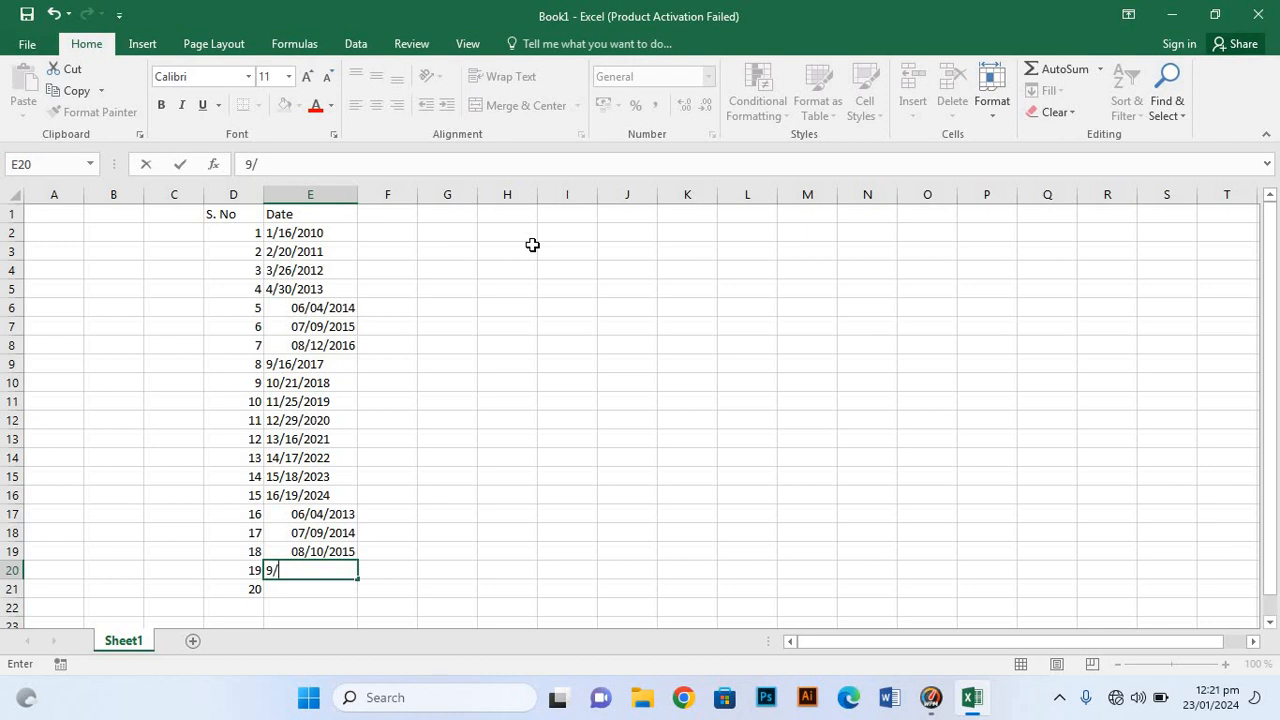
type("11/2016")
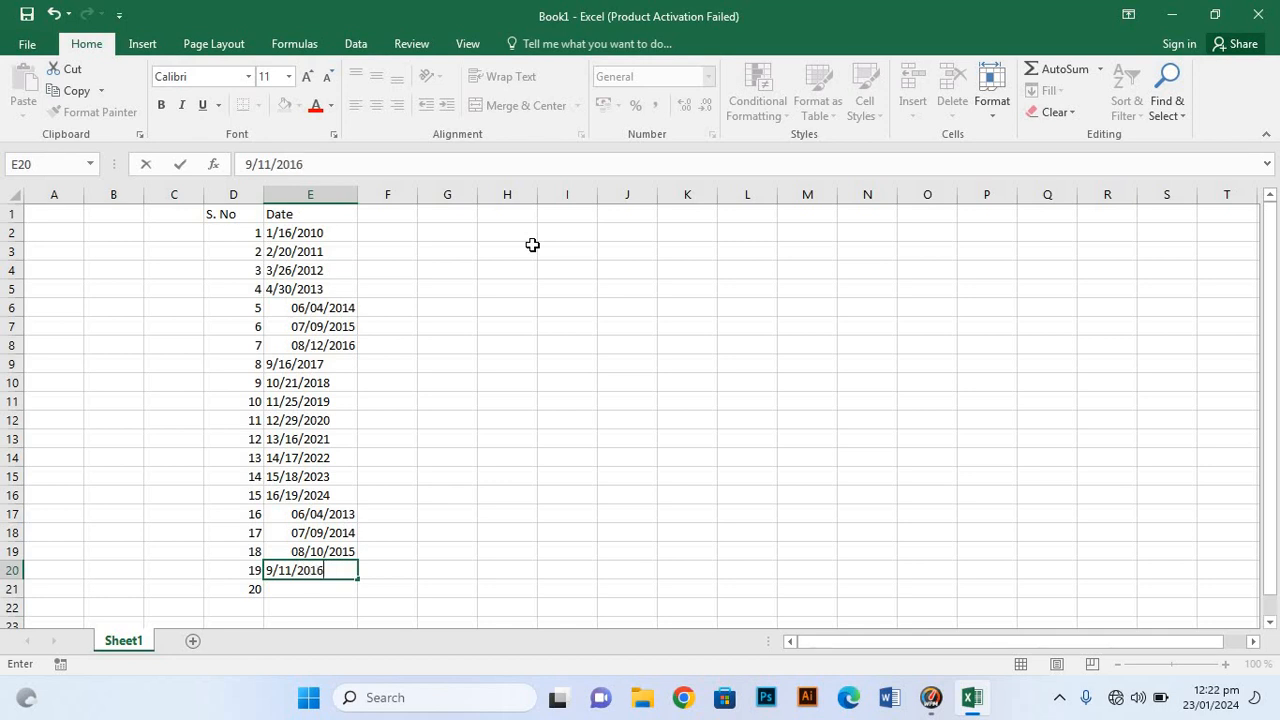
key("Return")
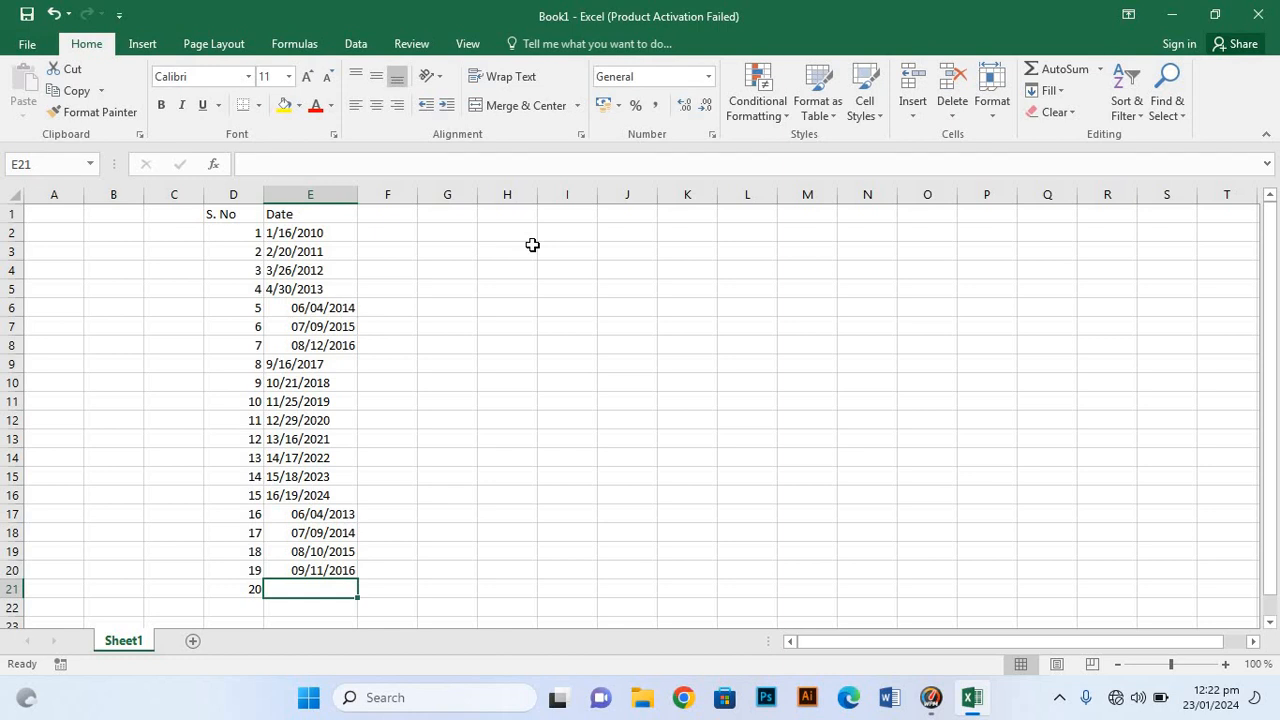
type("10/12")
type("/20")
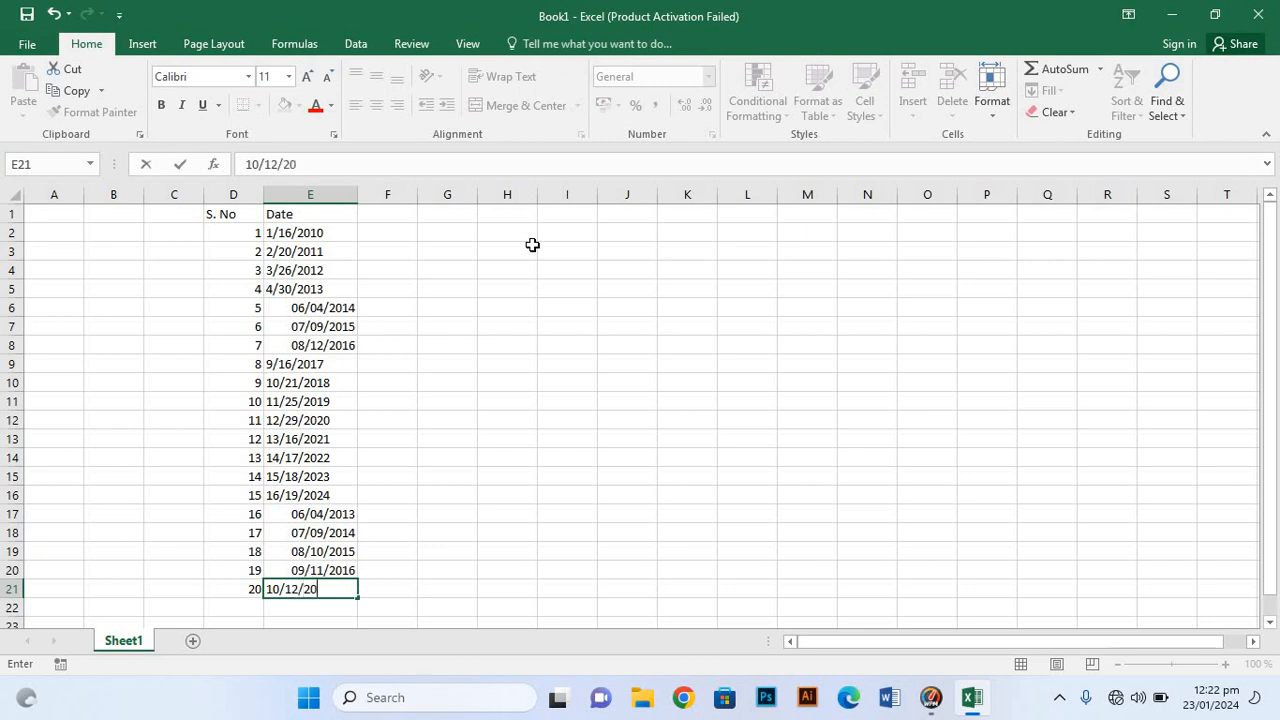
type("17")
Step: Add the column header Year in cell F1, next to the Date header
left_click(393, 213)
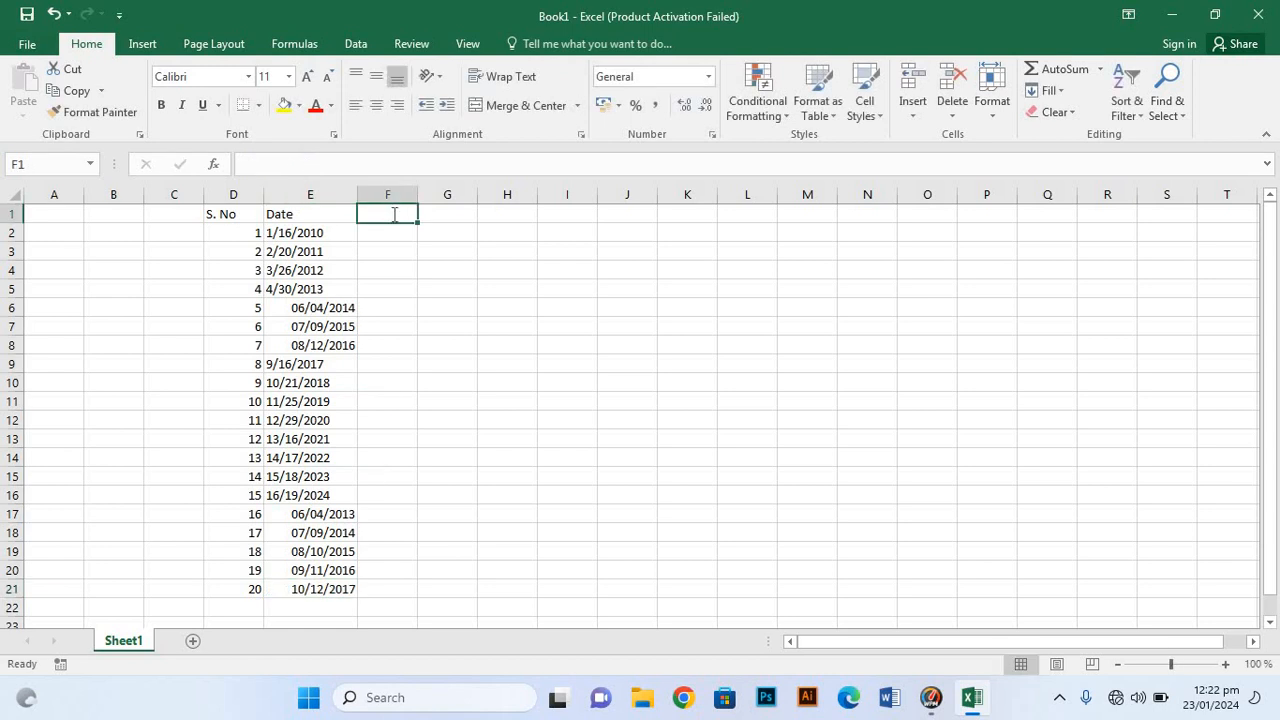
type("Ye")
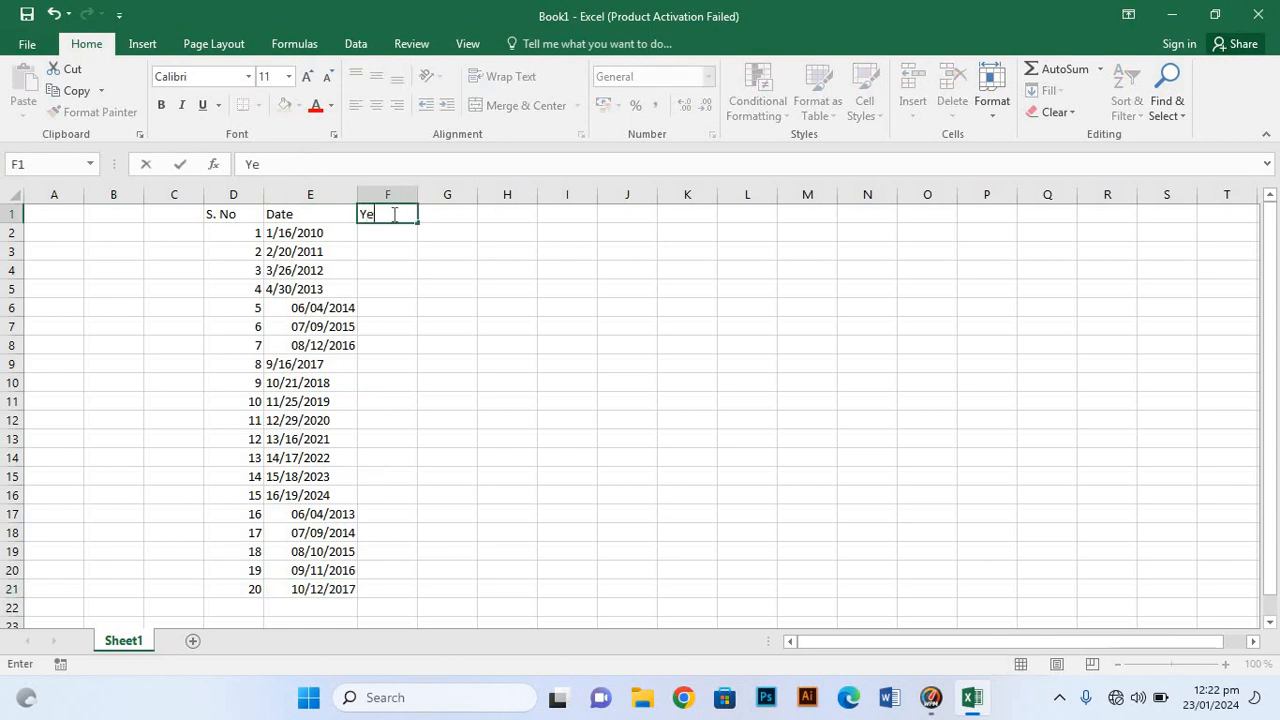
type("ar")
key("Return")
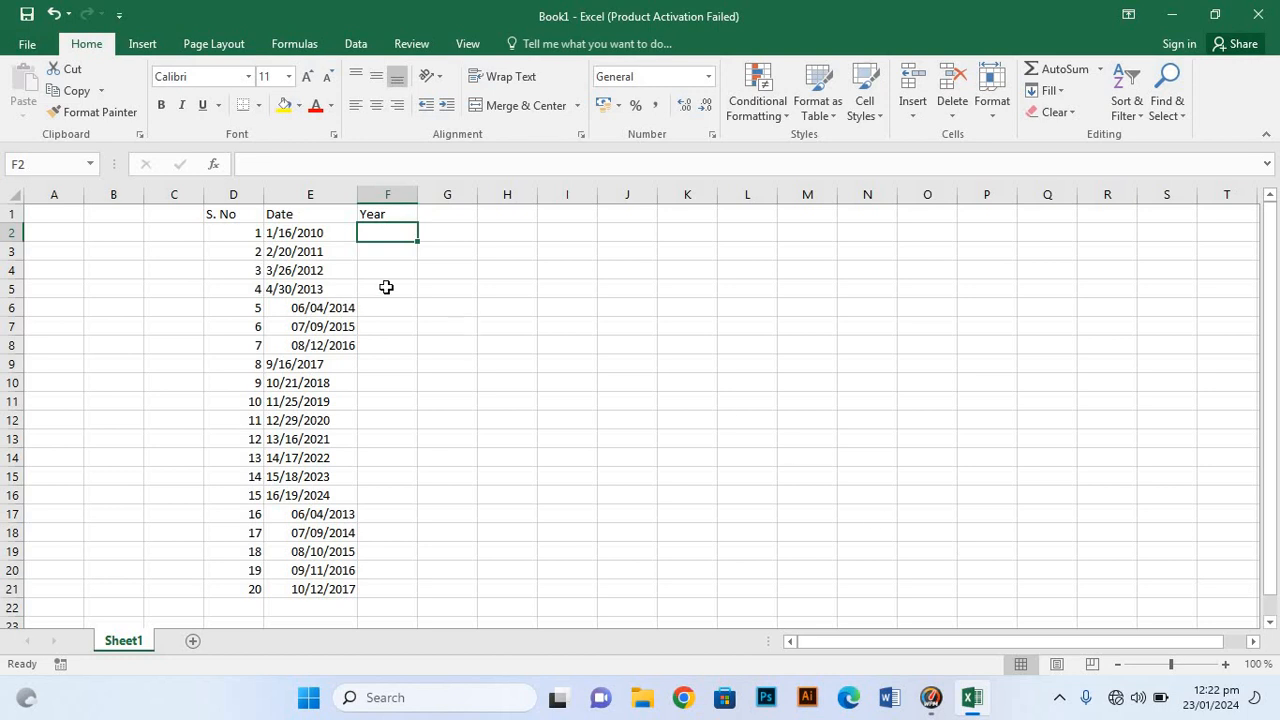
Step: Center the contents of the whole table D1:F21 horizontally and widen the Year column slightly
left_click(223, 216)
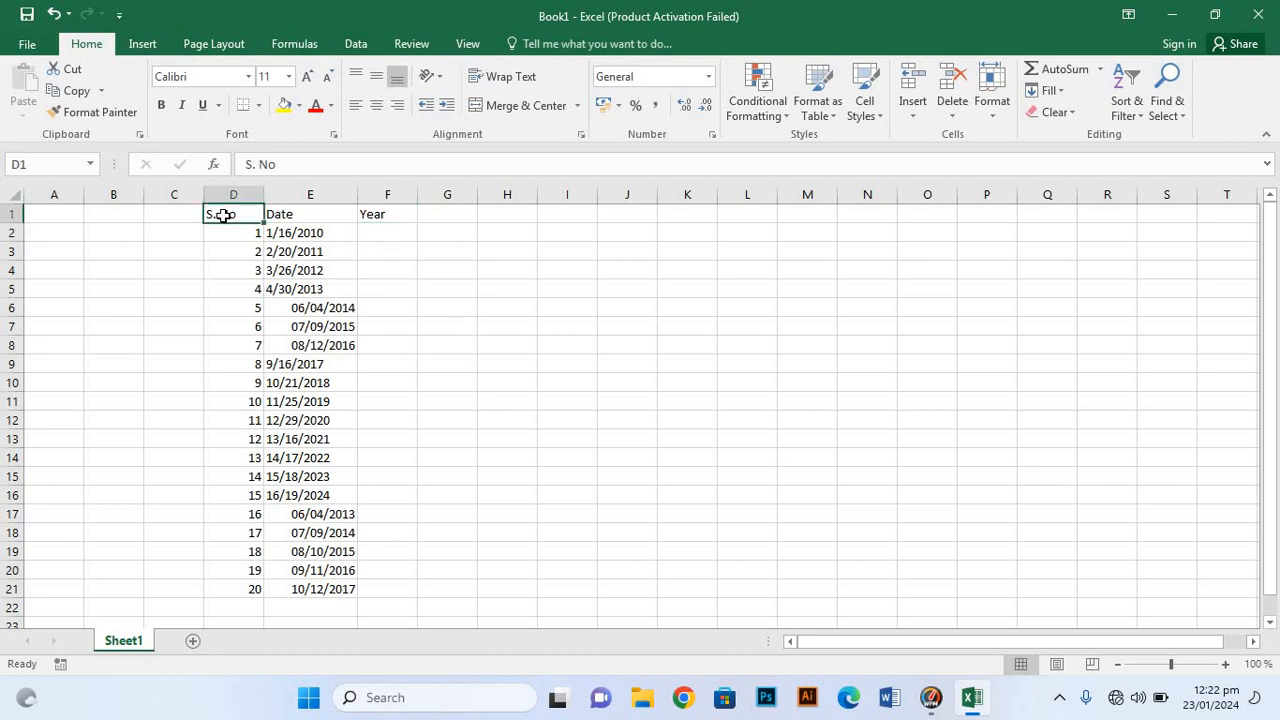
key("ctrl+a")
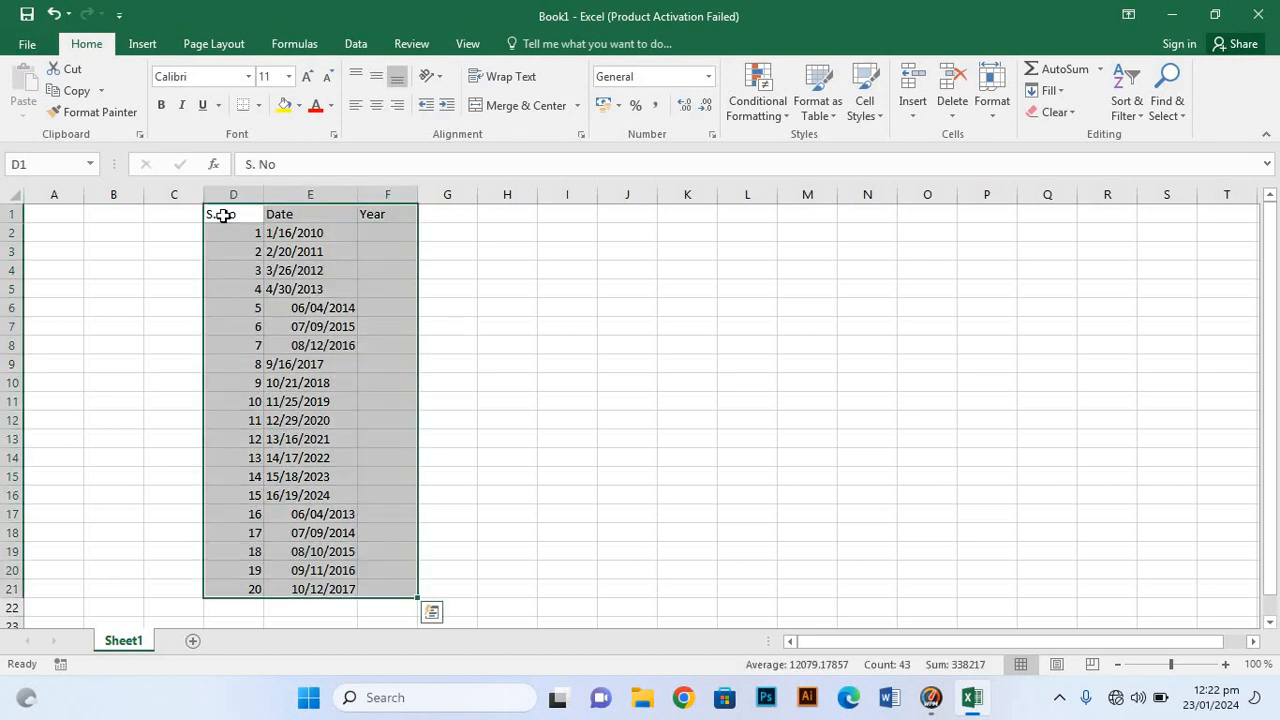
left_click(376, 107)
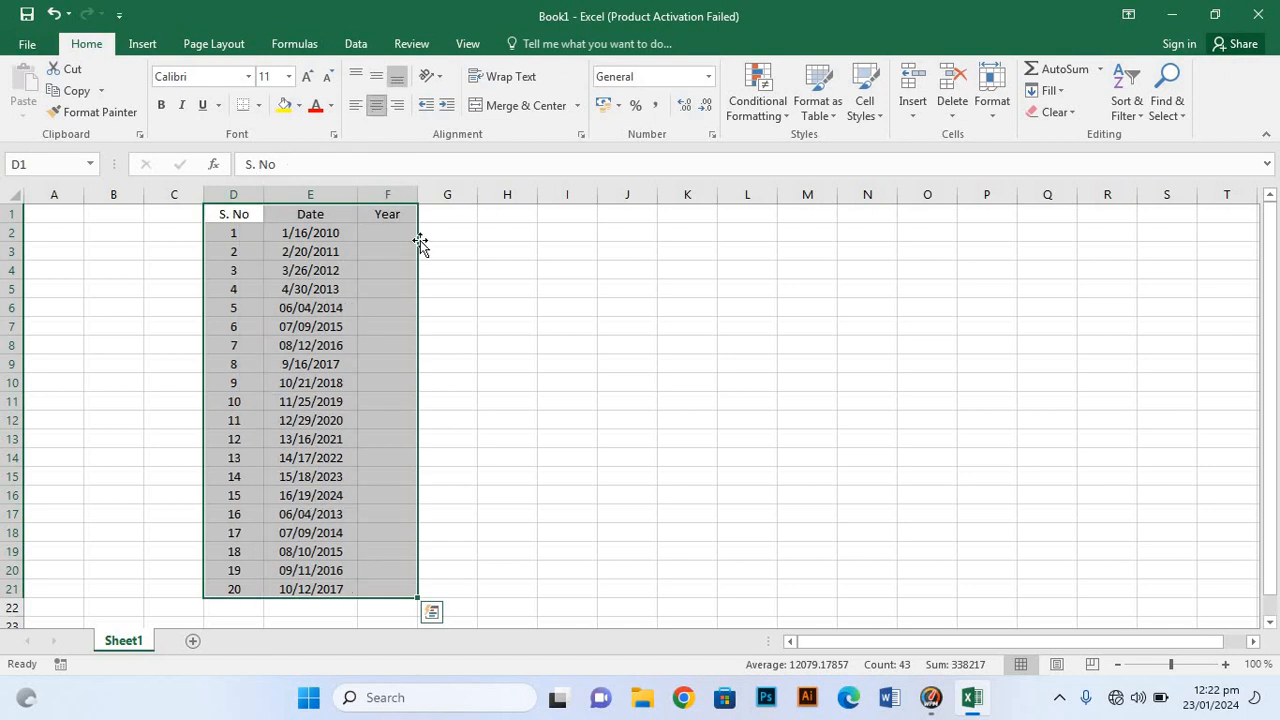
left_click(491, 271)
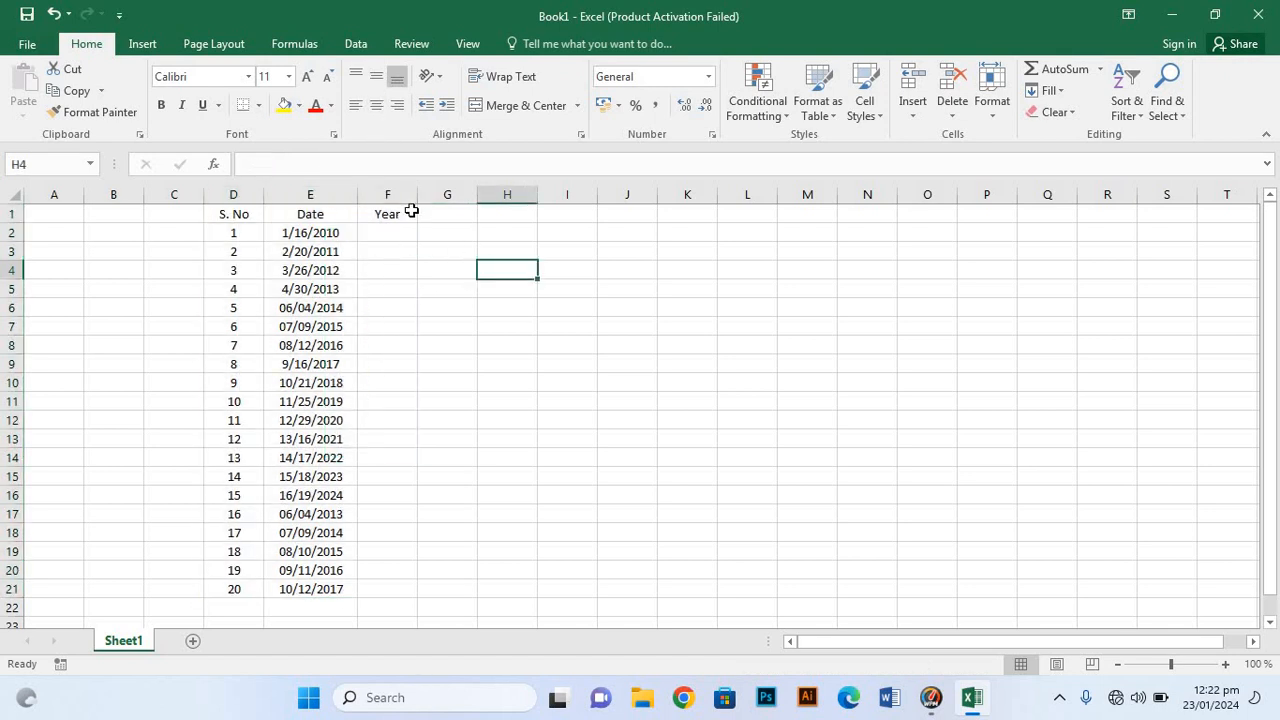
left_click_drag(420, 190, 443, 189)
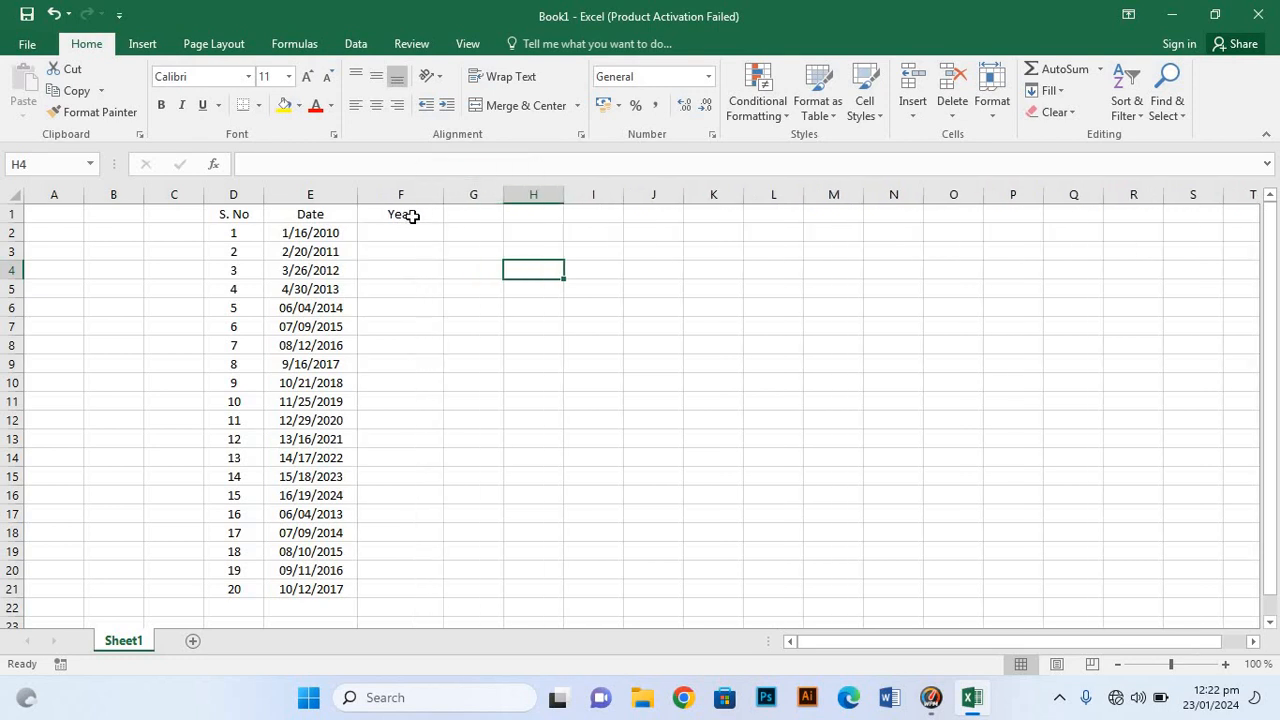
left_click(412, 216)
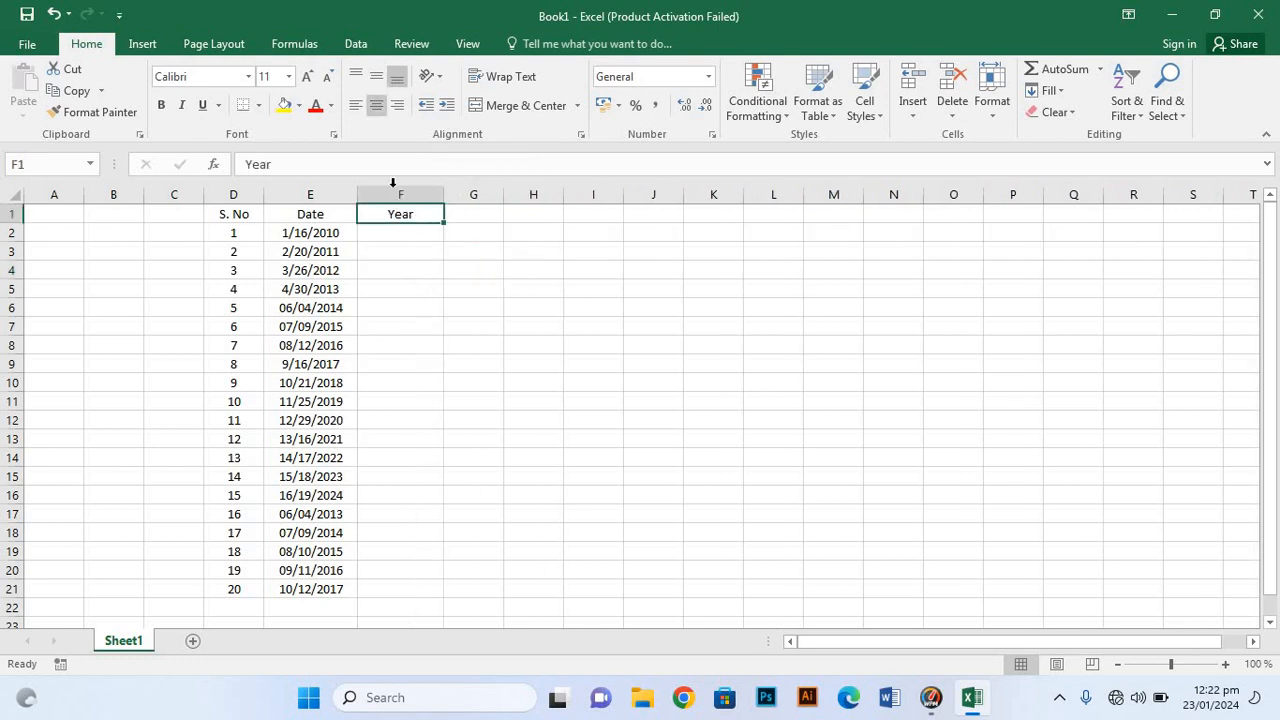
left_click(421, 236)
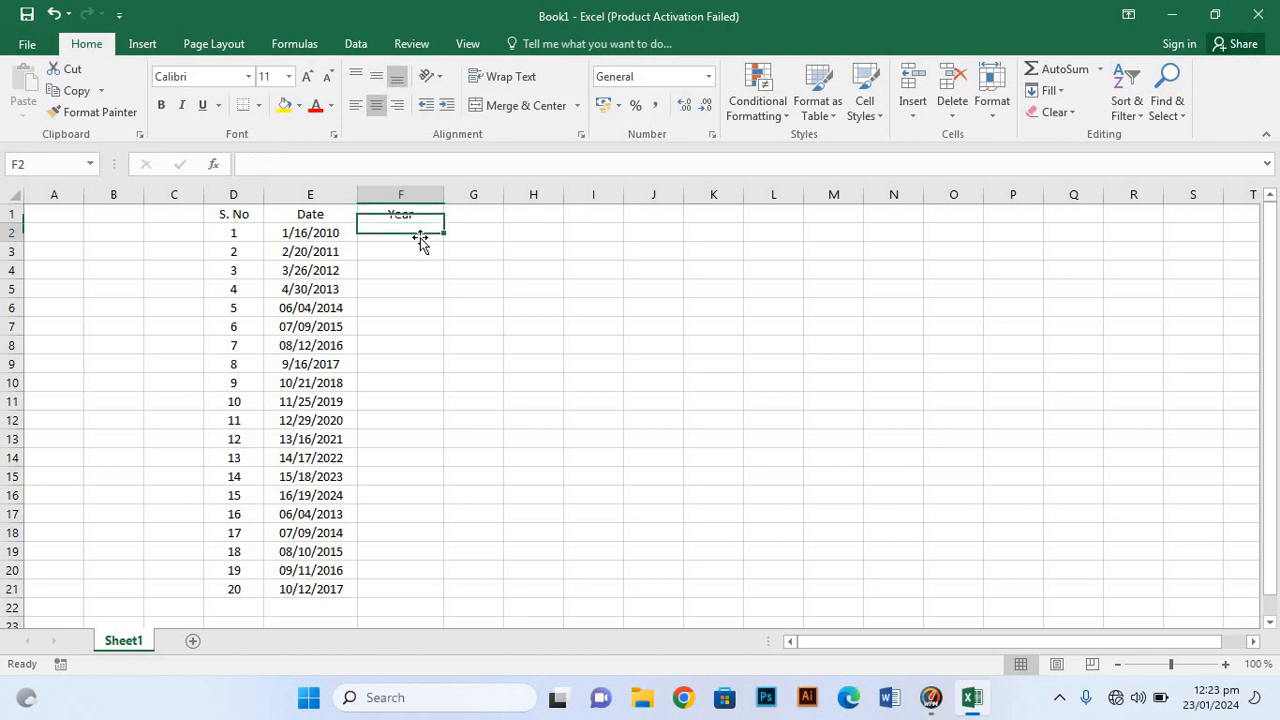
Step: Fill the S. No header cell D1 with a custom green from the standard color palette
left_click(233, 220)
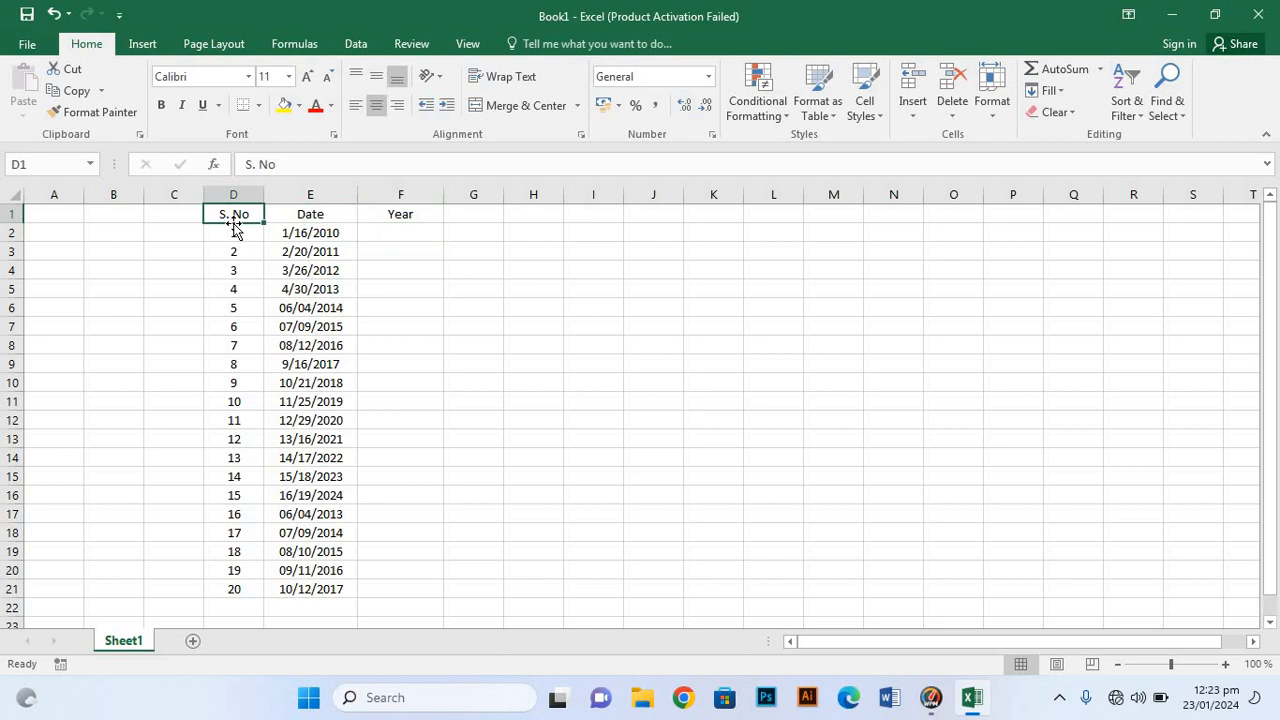
left_click(298, 106)
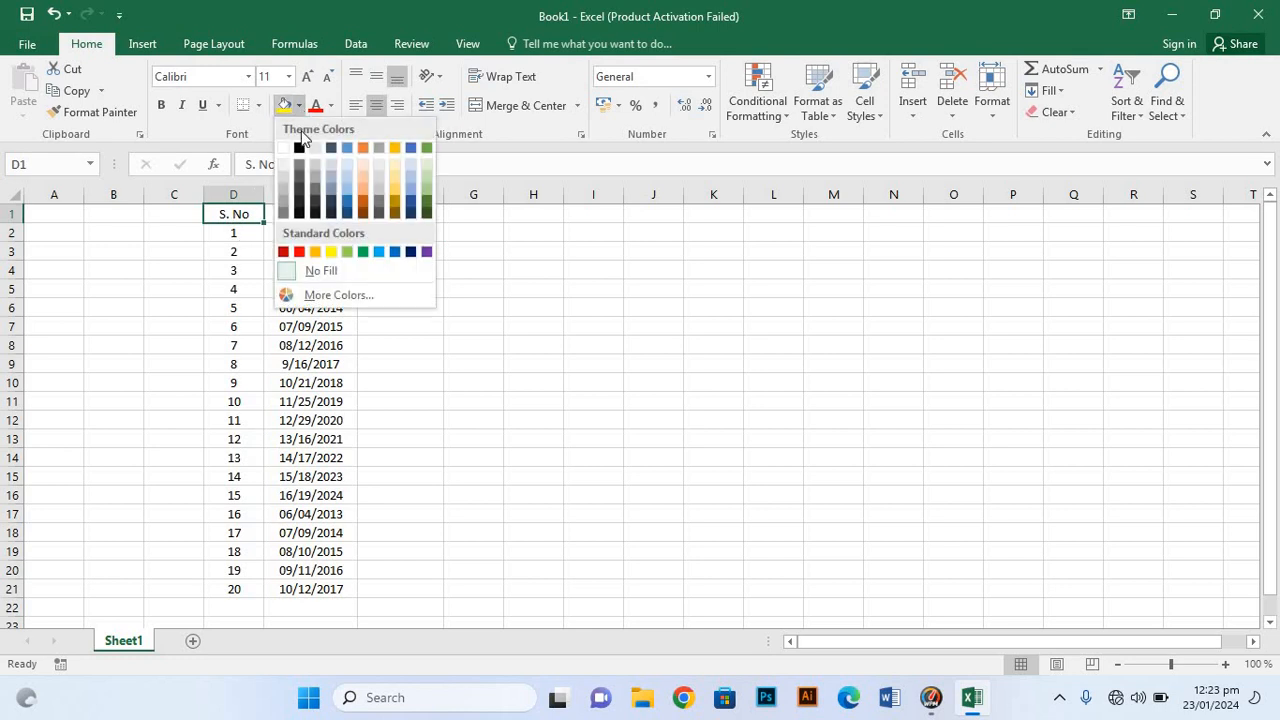
left_click(338, 303)
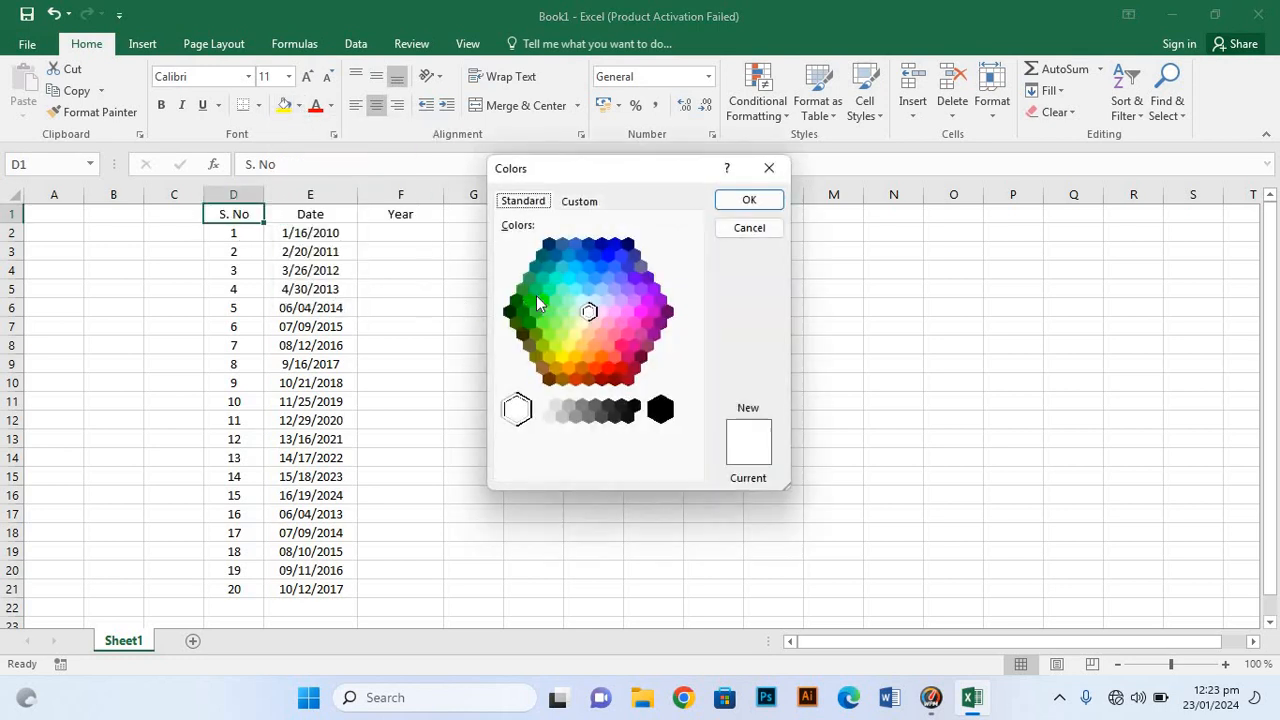
left_click(537, 295)
left_click(746, 200)
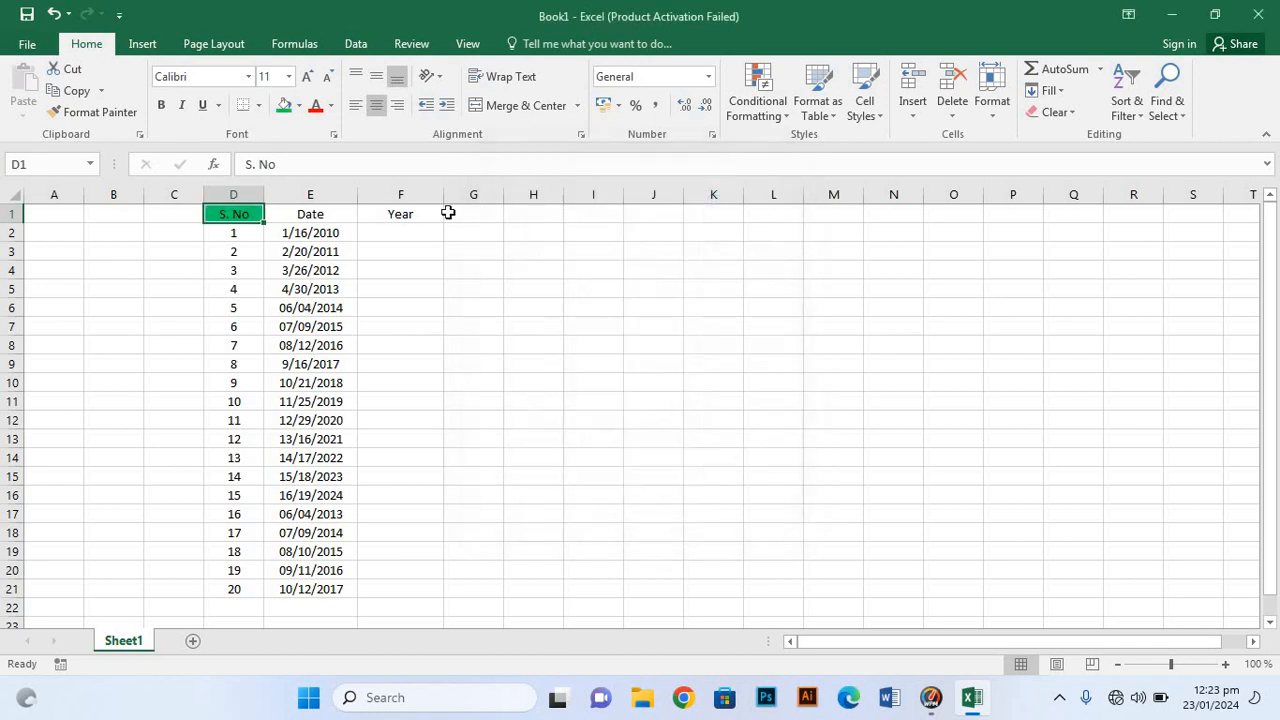
Step: Apply the same green fill to the Date and Year header cells, E1 and F1
left_click(312, 213)
left_click(285, 106)
left_click(403, 215)
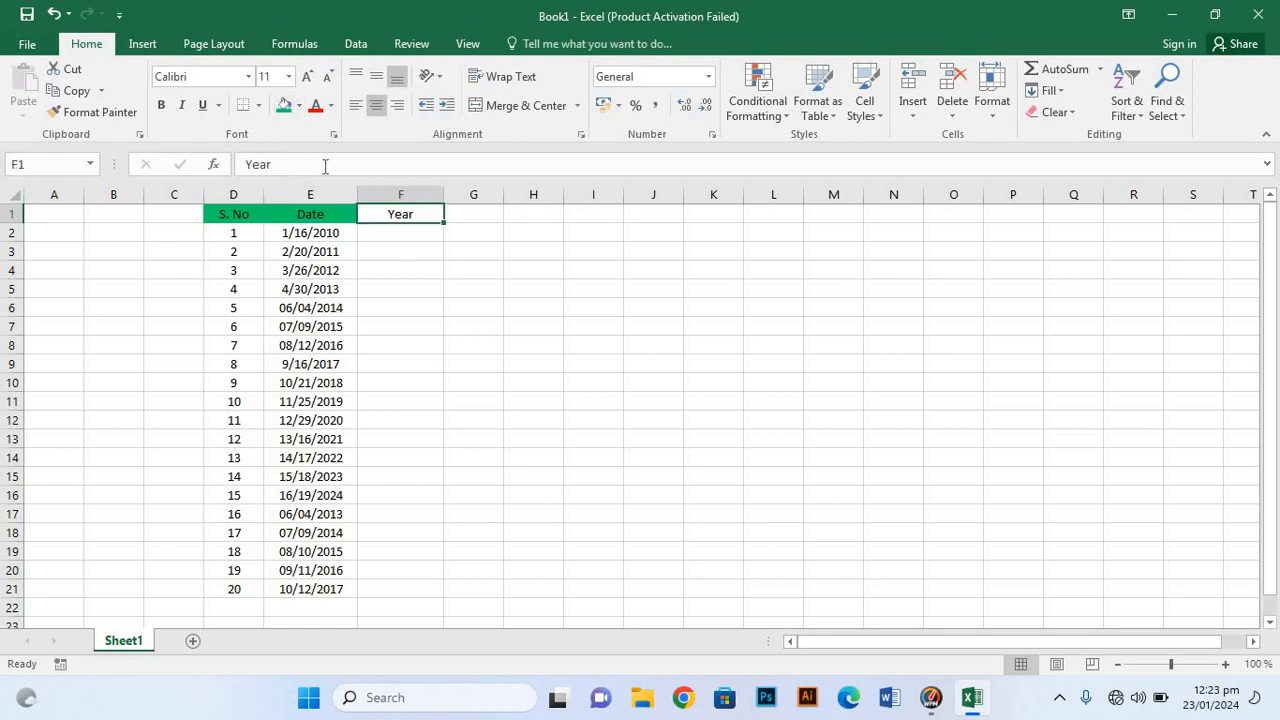
left_click(285, 106)
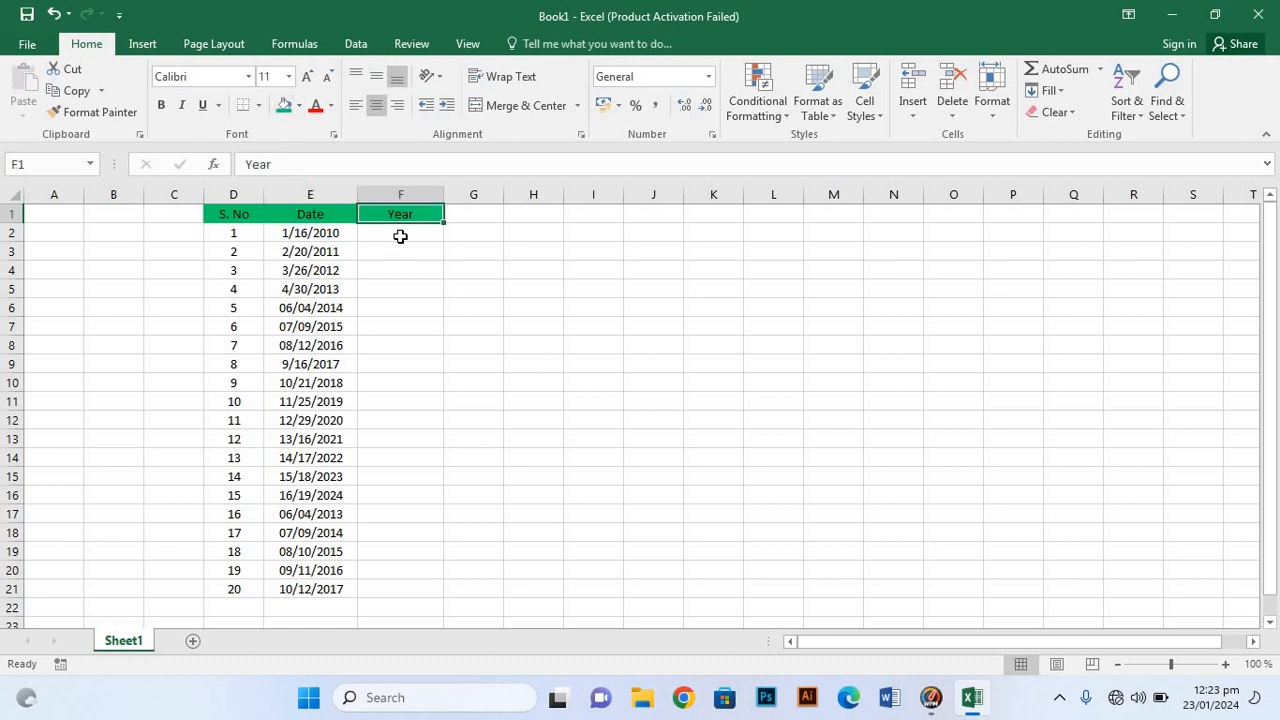
Step: Enter the formula =TEXT(E2,"YYYY") in cell F2 to extract the year from the first date
left_click(400, 233)
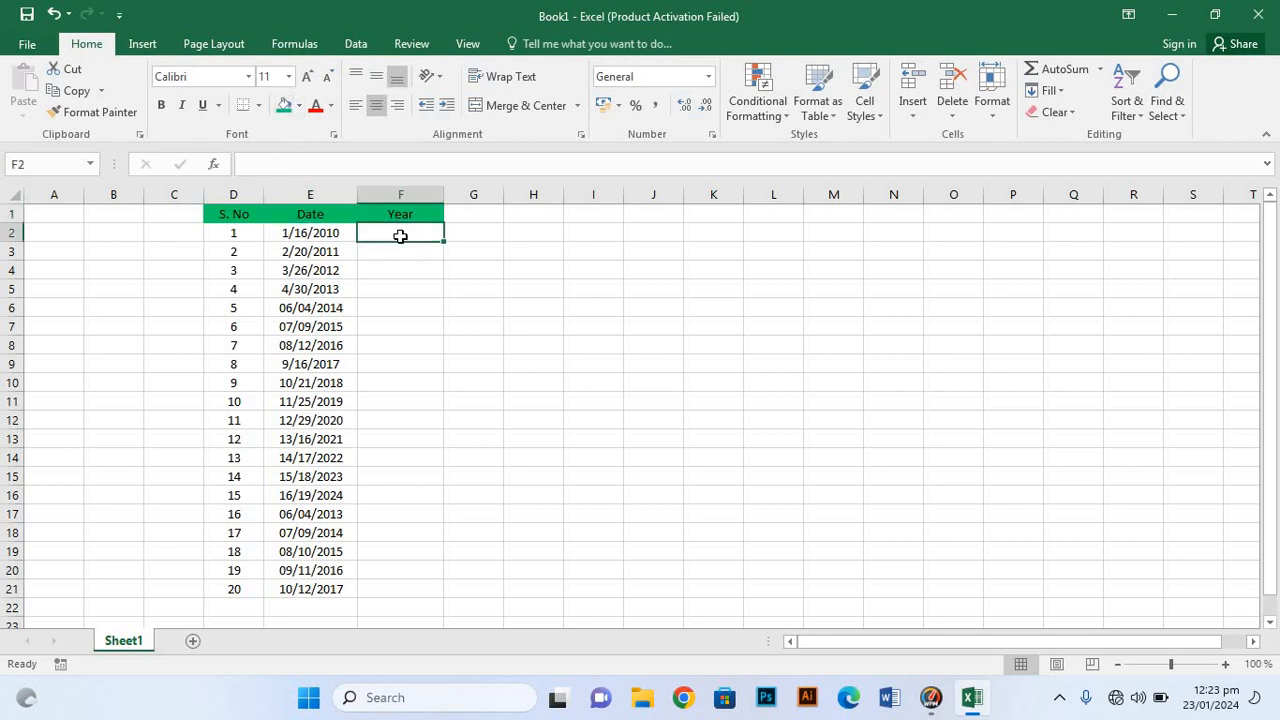
left_click(277, 163)
type("=")
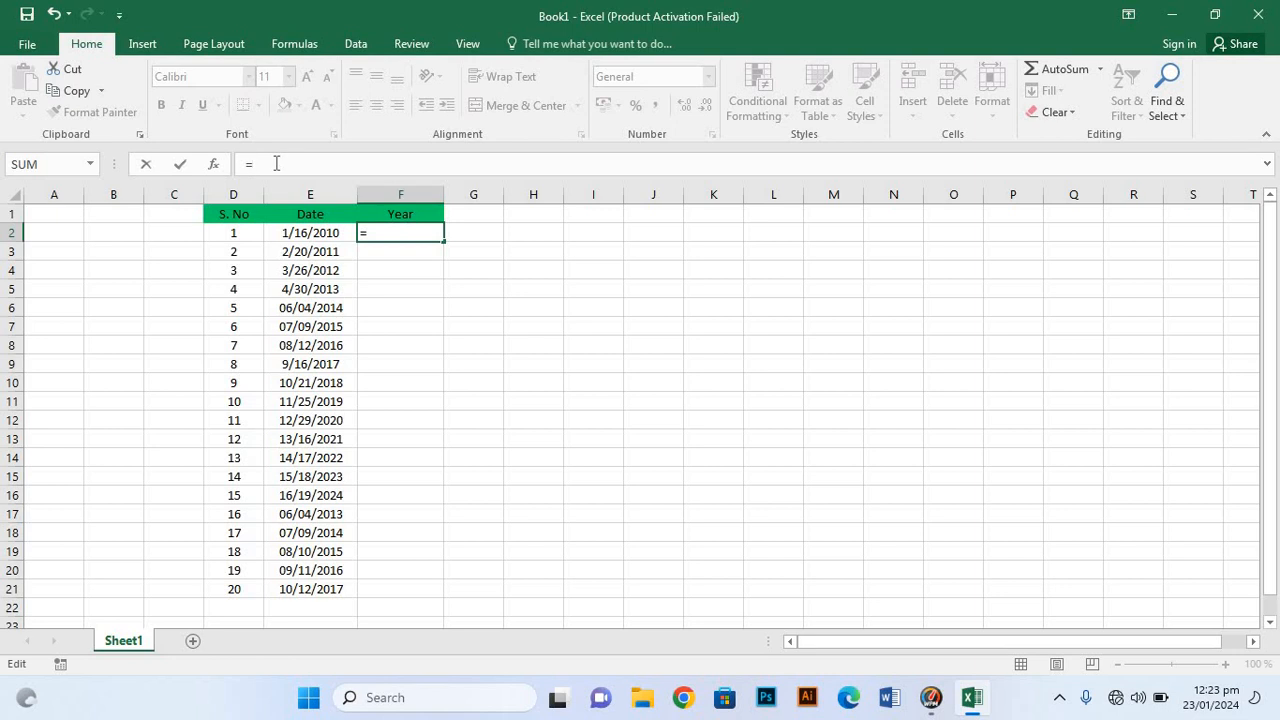
type("Tw")
key("BackSpace")
type("e")
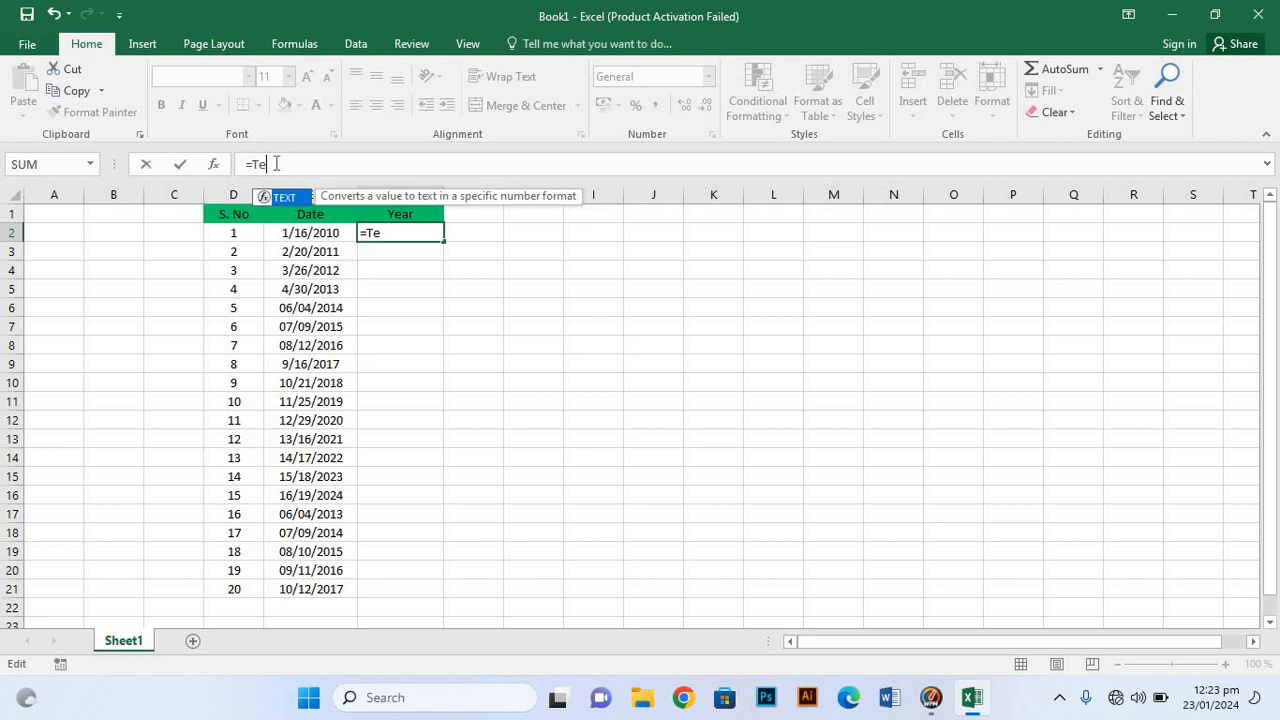
type("x")
key("BackSpace")
type("xt")
type("(")
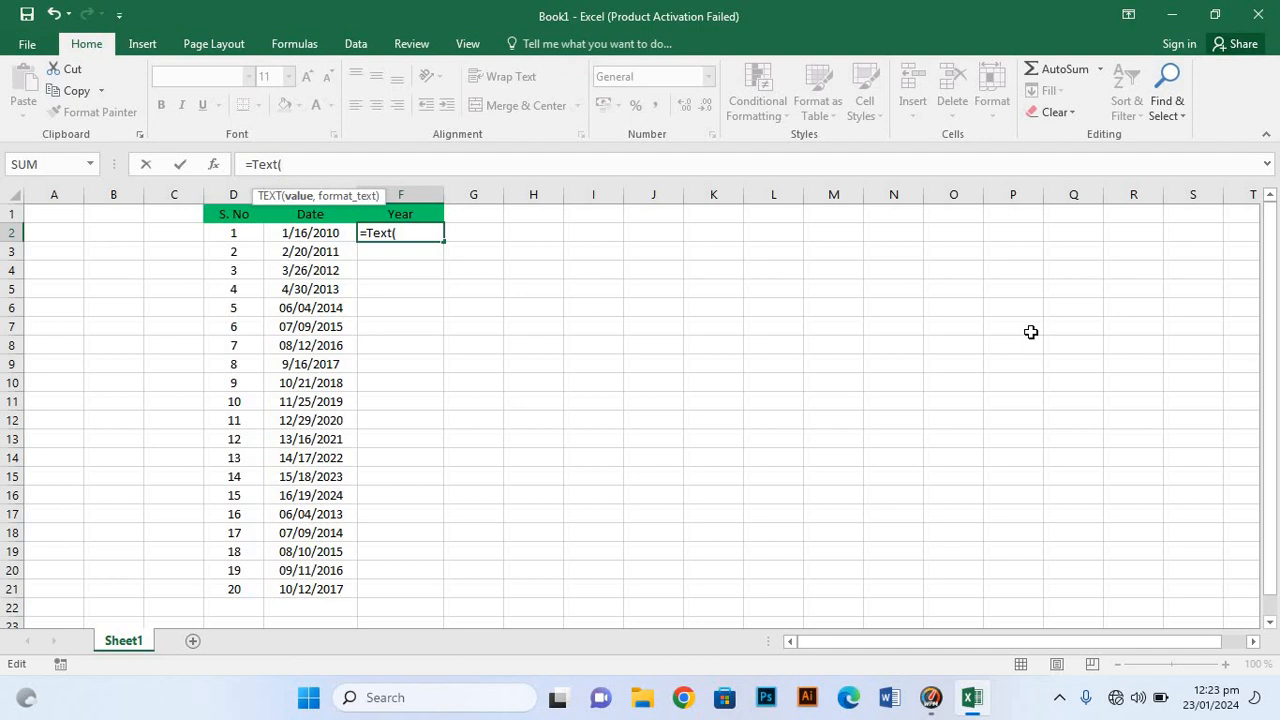
left_click(336, 232)
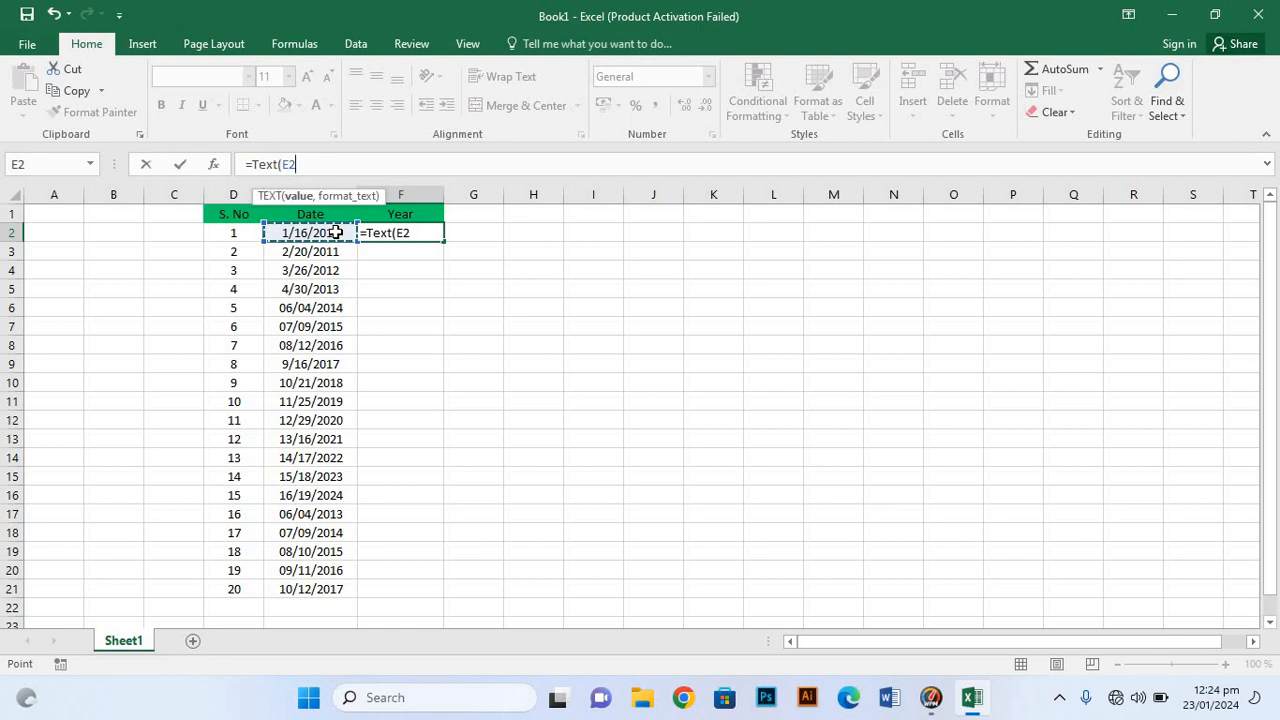
type(",")
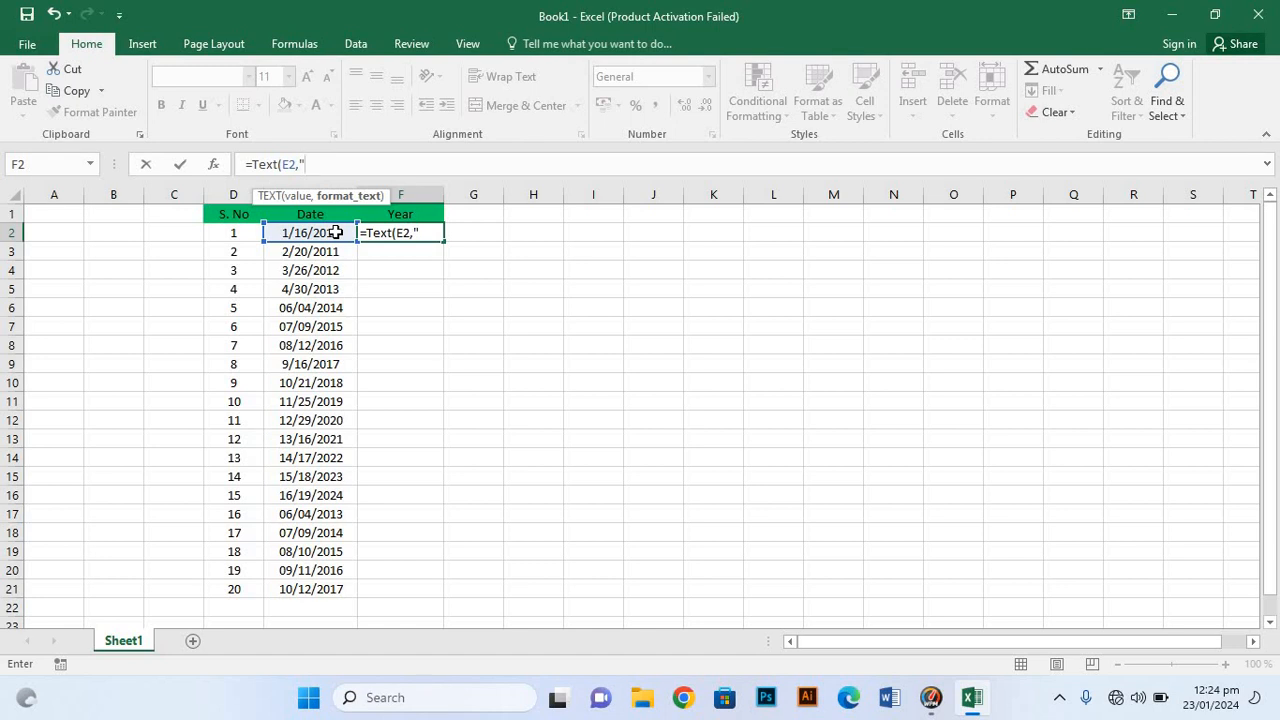
type("YYYY")
type("\")")
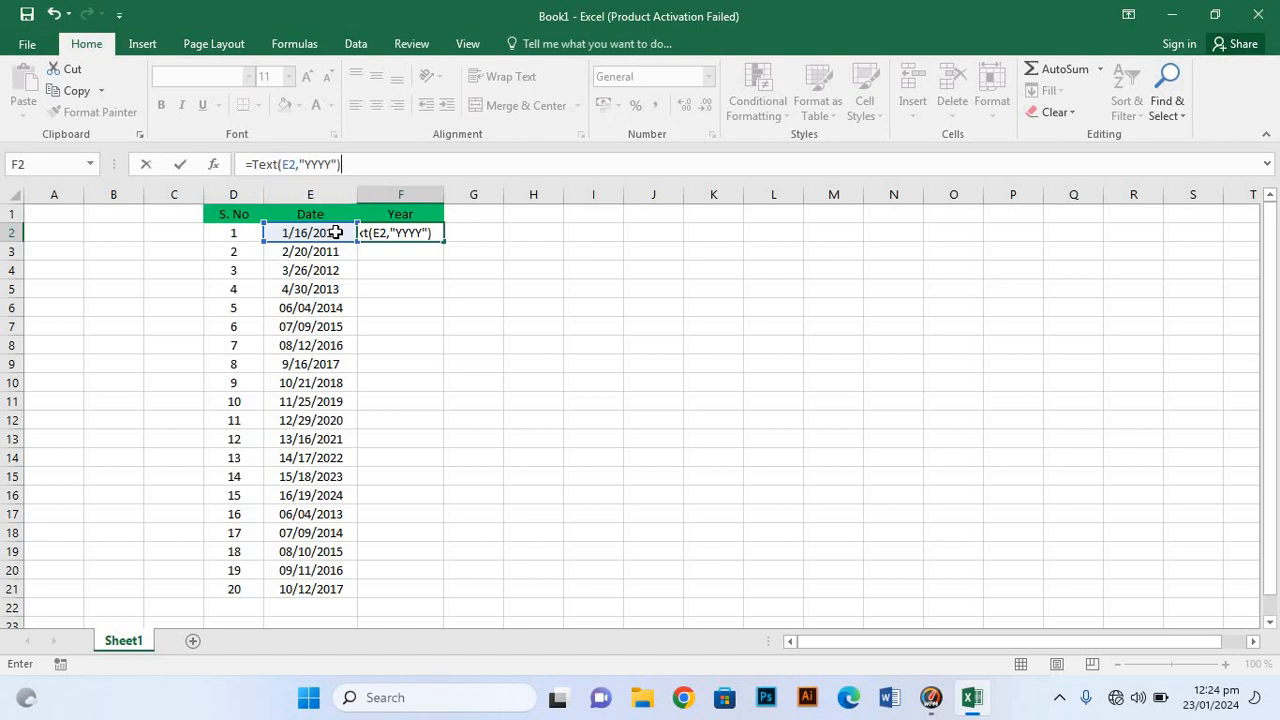
key("Return")
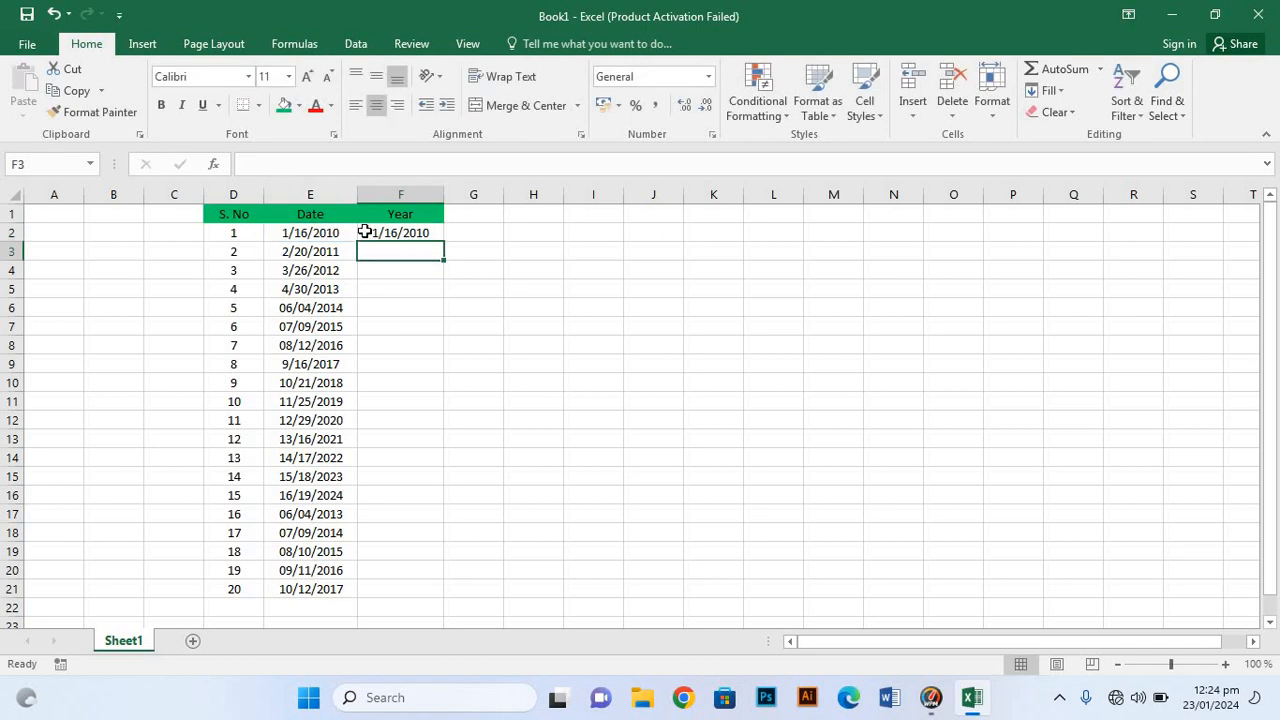
Step: Inspect the TEXT formula in cell F2, checking its format argument
left_click(380, 233)
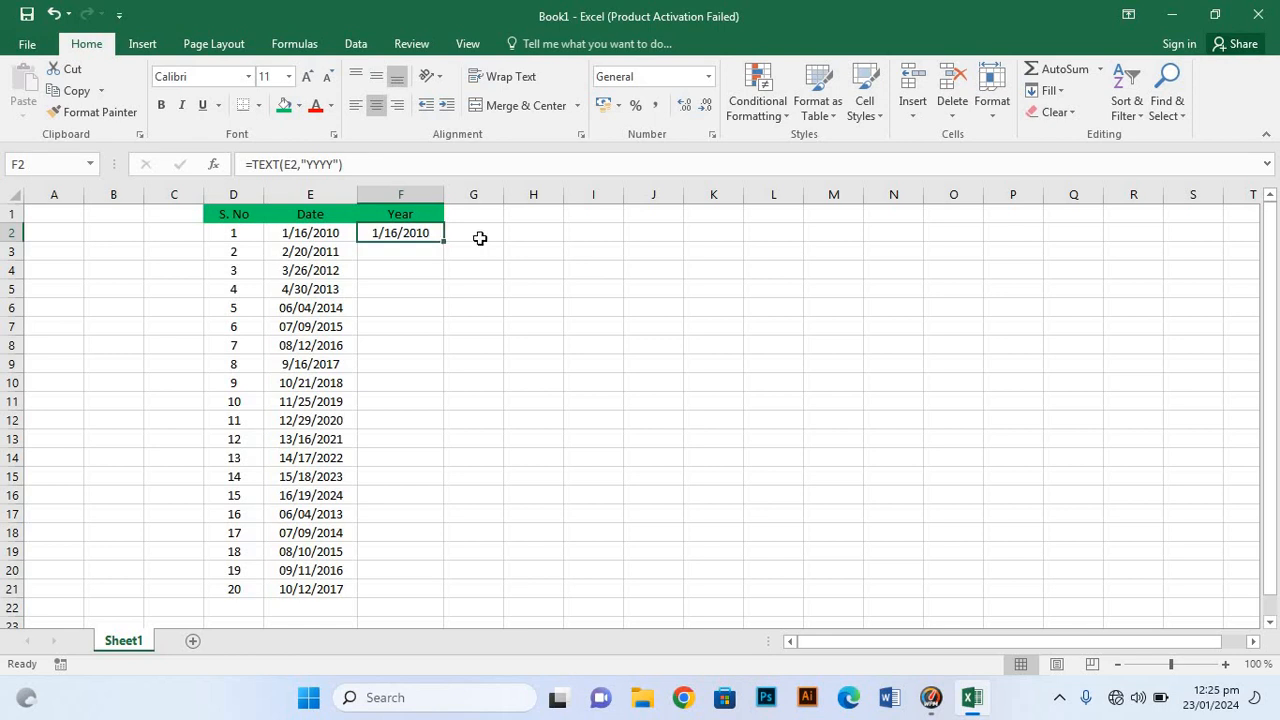
double_click(425, 234)
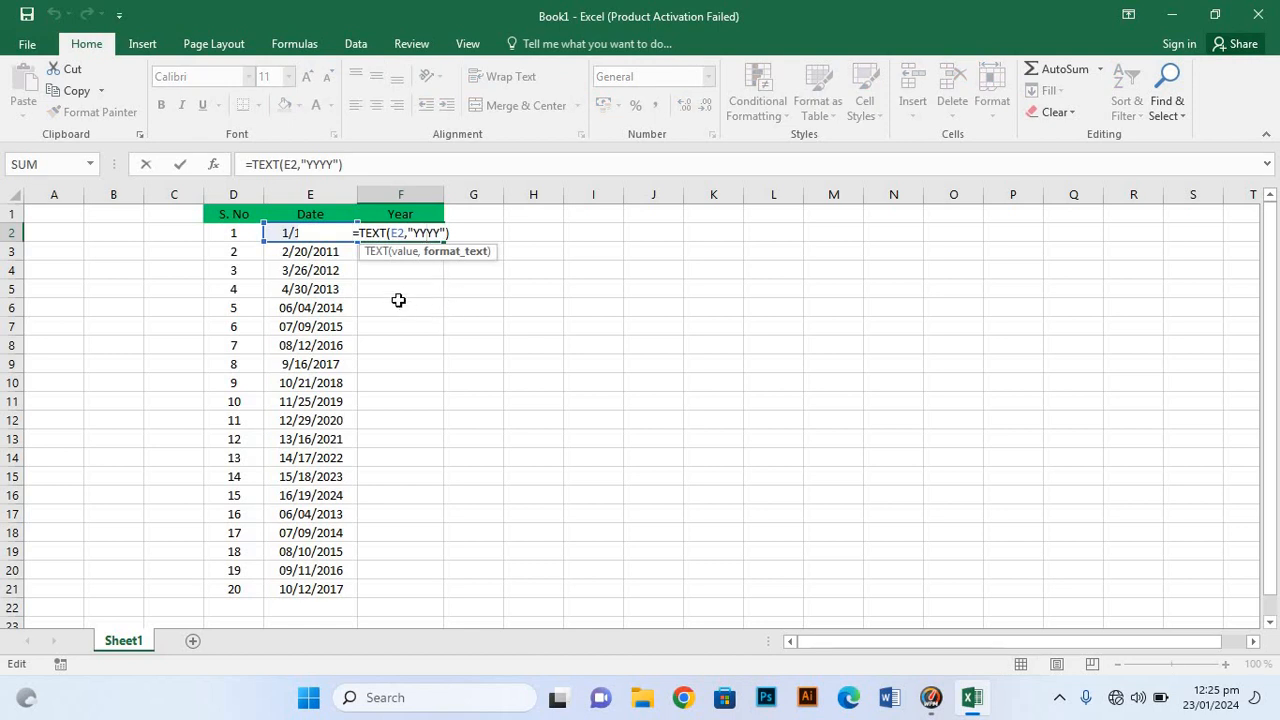
left_click(469, 263)
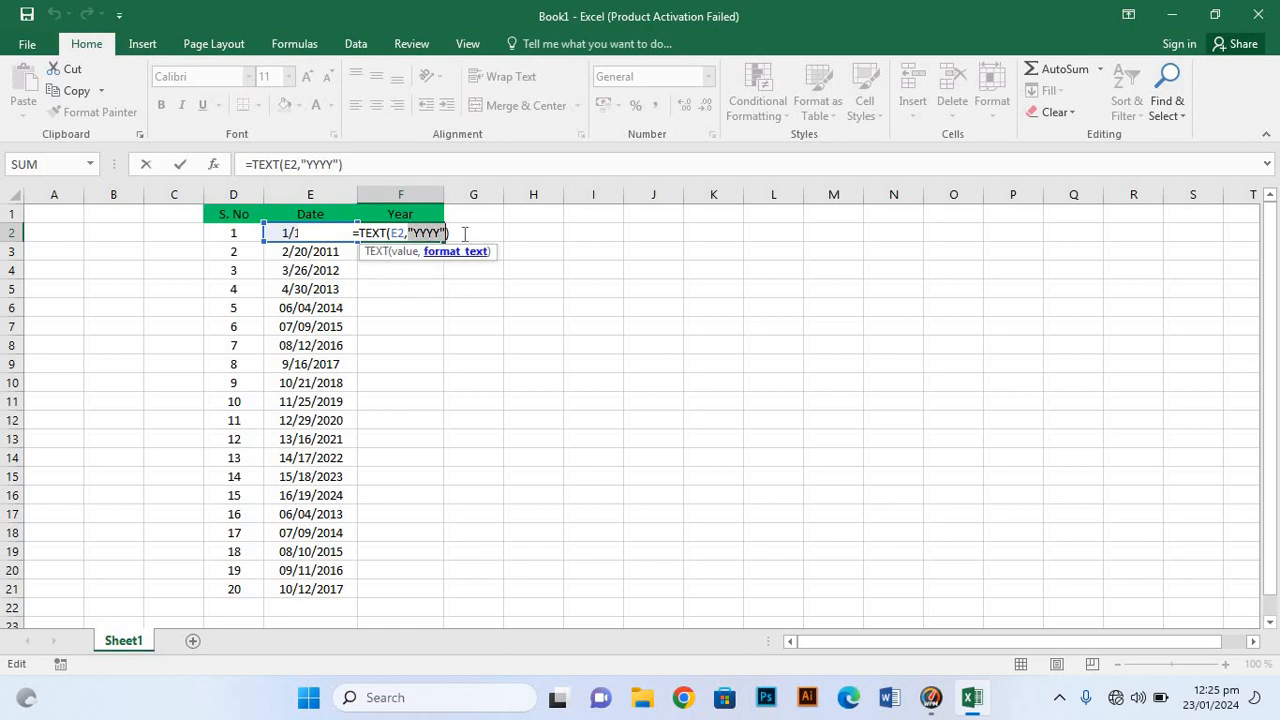
left_click(459, 233)
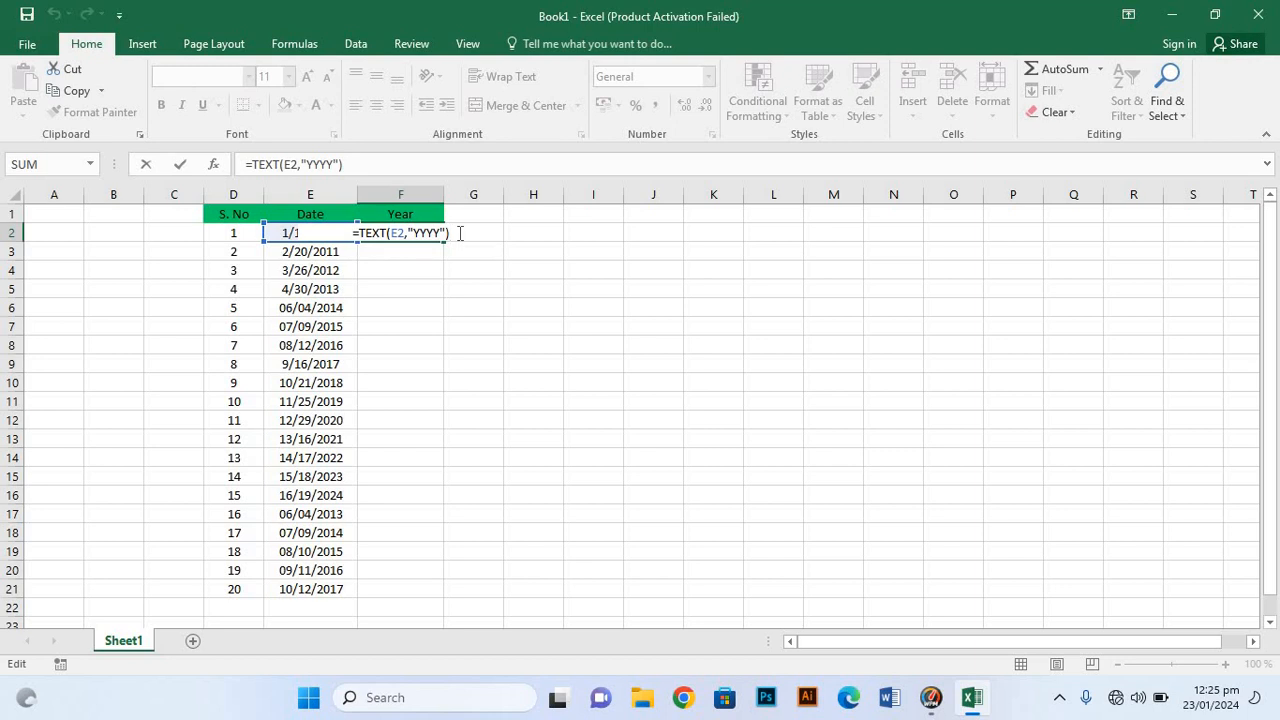
key("Return")
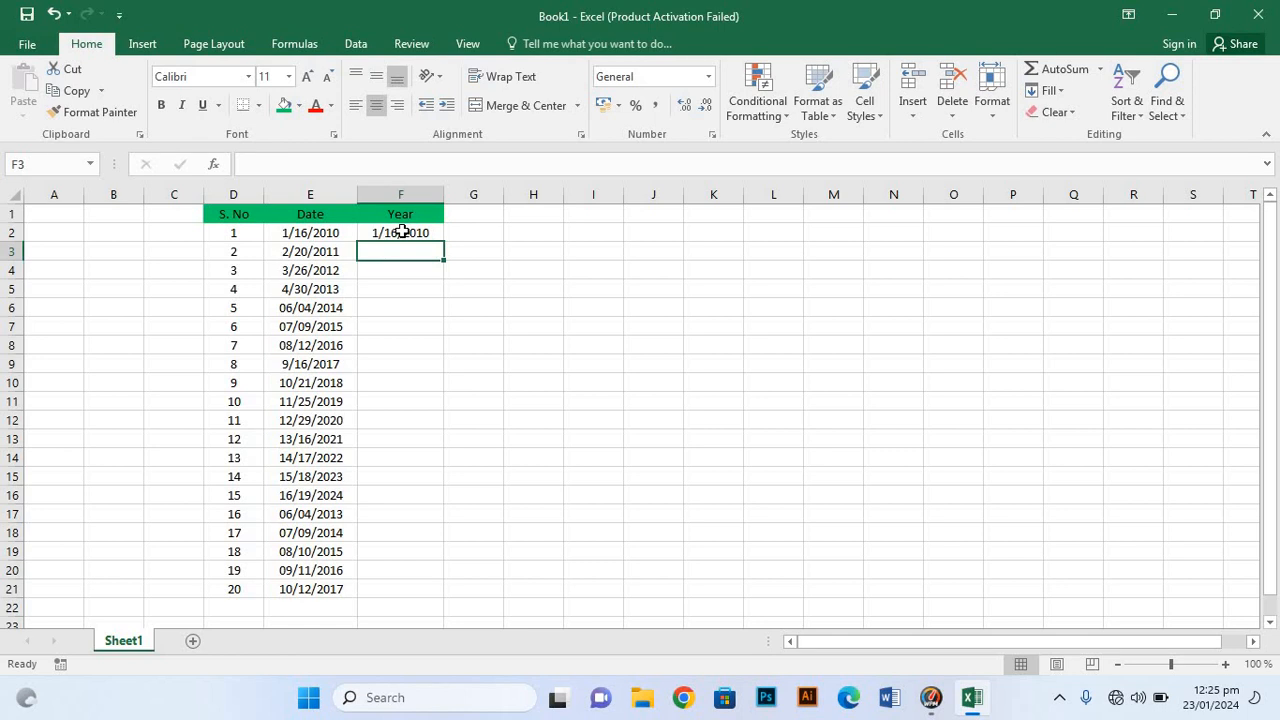
Step: Delete the TEXT formula from cell F2, leaving the cell empty
double_click(400, 232)
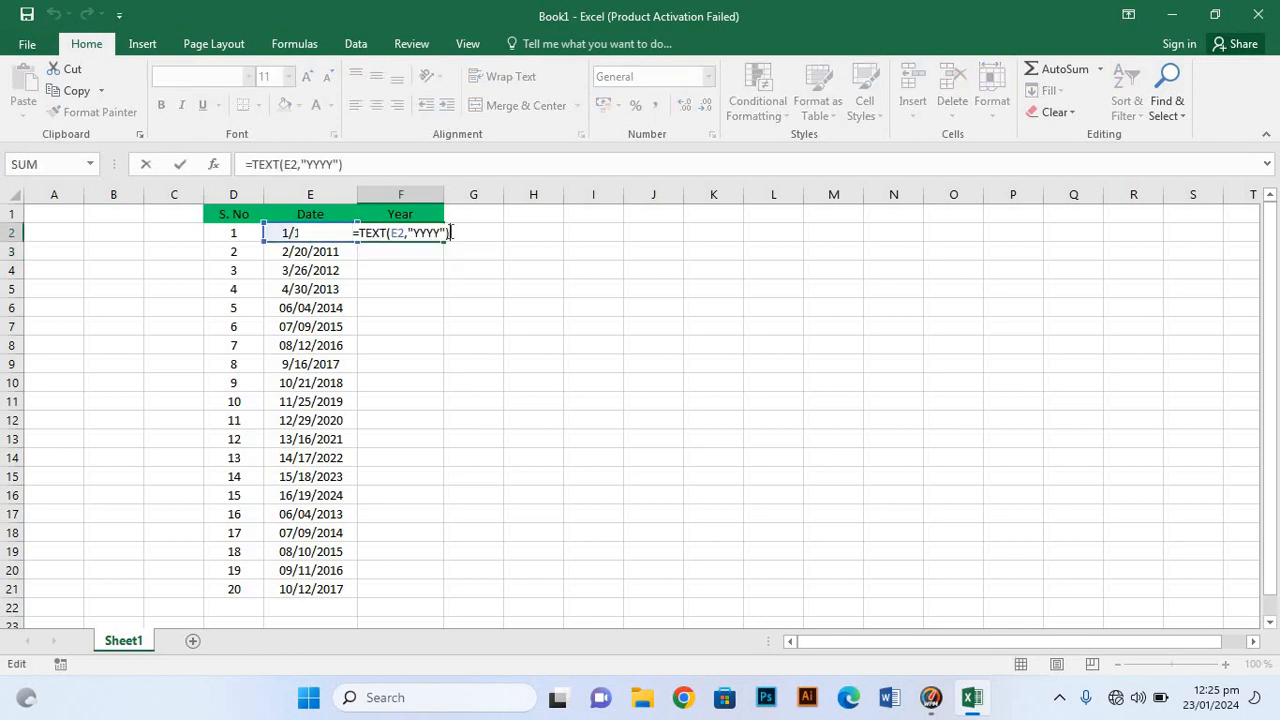
key("BackSpace")
key("BackSpace")
key("BackSpace")
key("BackSpace")
key("BackSpace")
key("BackSpace")
key("BackSpace")
key("BackSpace")
key("BackSpace")
key("BackSpace")
key("BackSpace")
key("BackSpace")
key("BackSpace")
key("BackSpace")
key("BackSpace")
key("BackSpace")
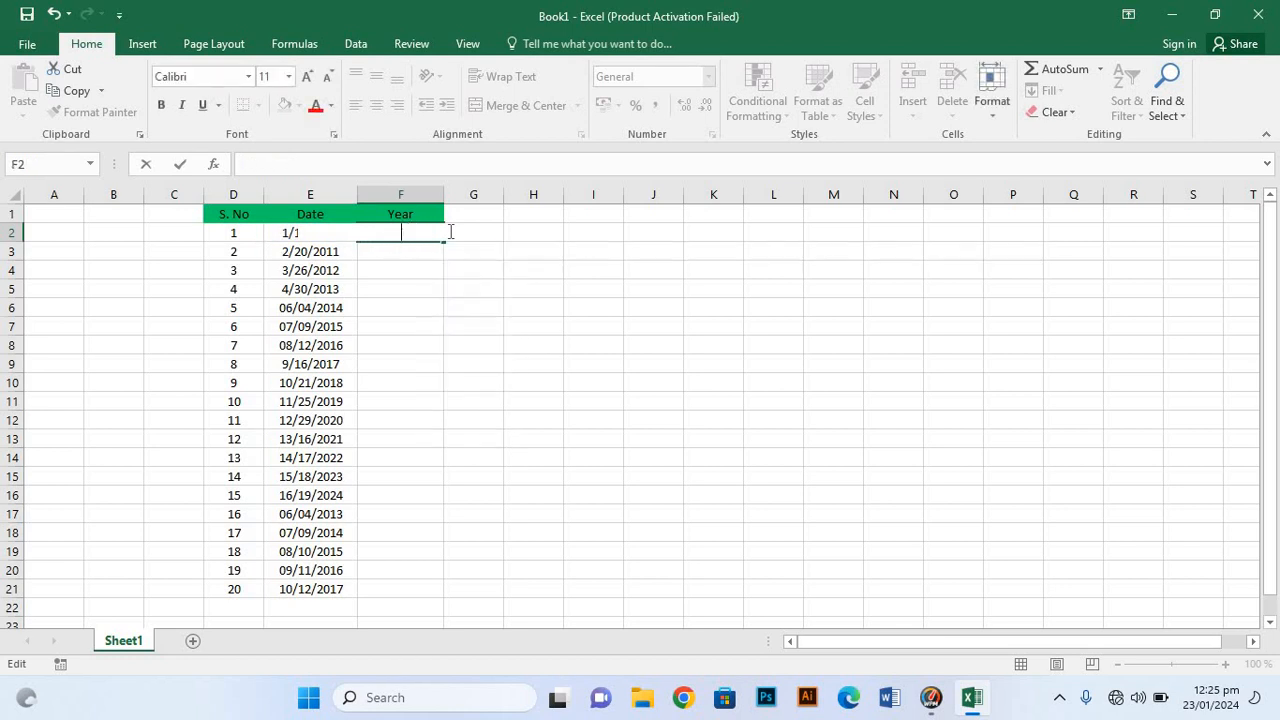
left_click(424, 284)
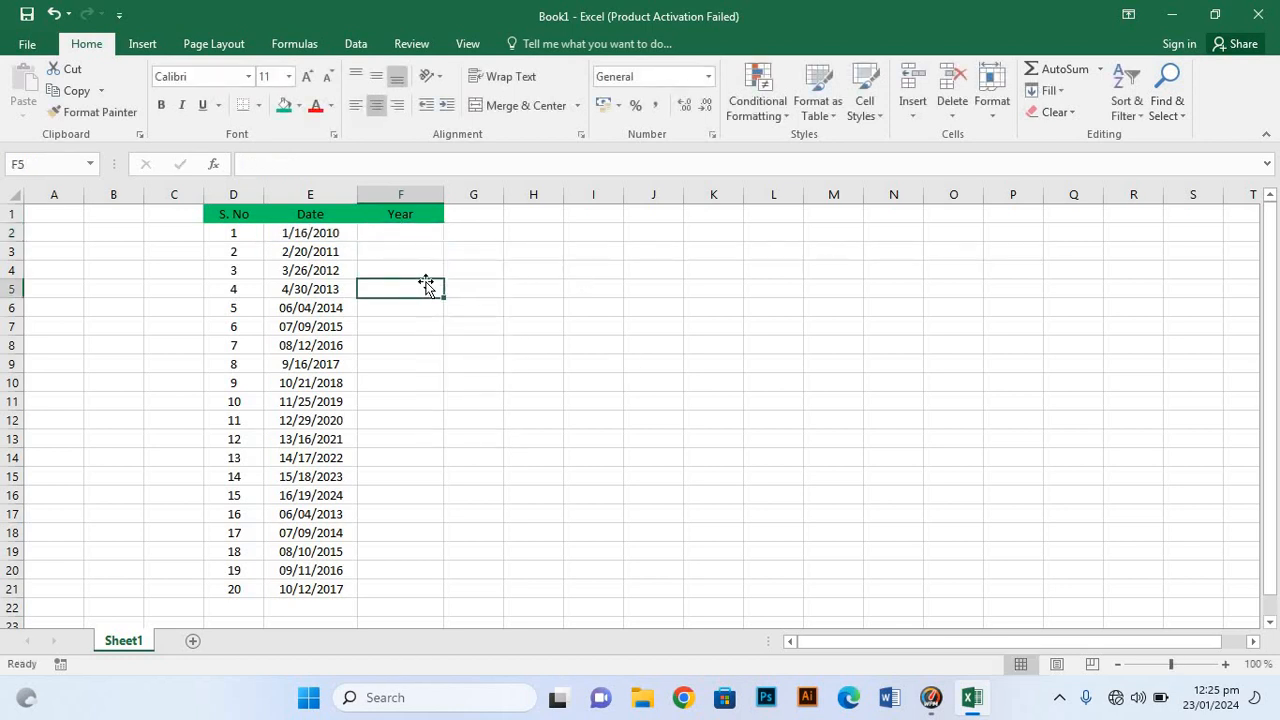
Step: Enter the formula =TEXT(E2,"YYYY") in the empty cell F2, referencing the first date
left_click(417, 233)
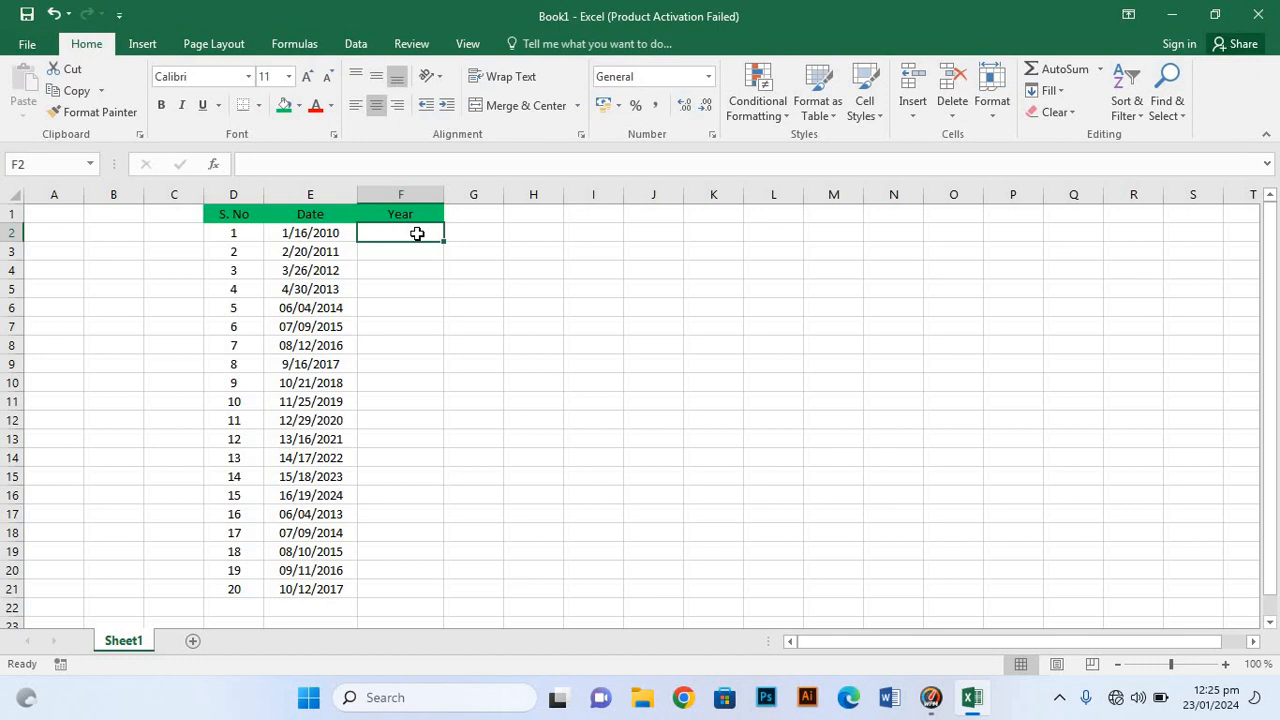
type("=")
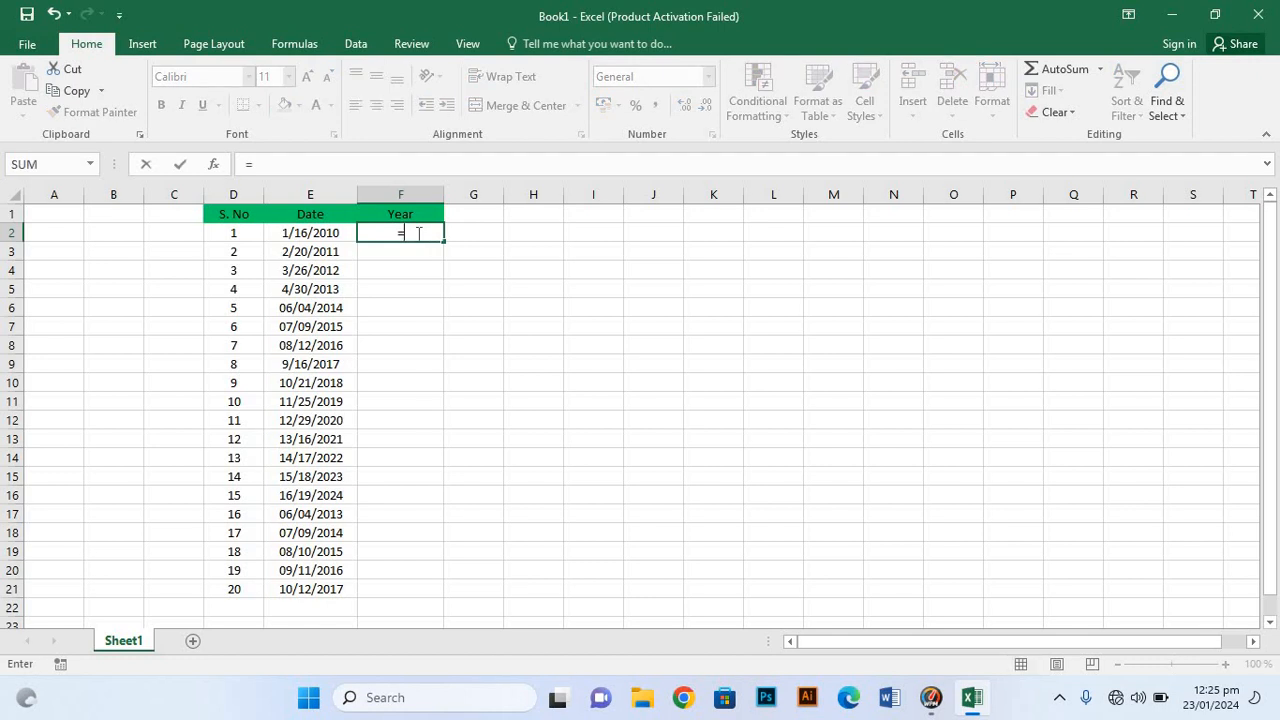
type("TE")
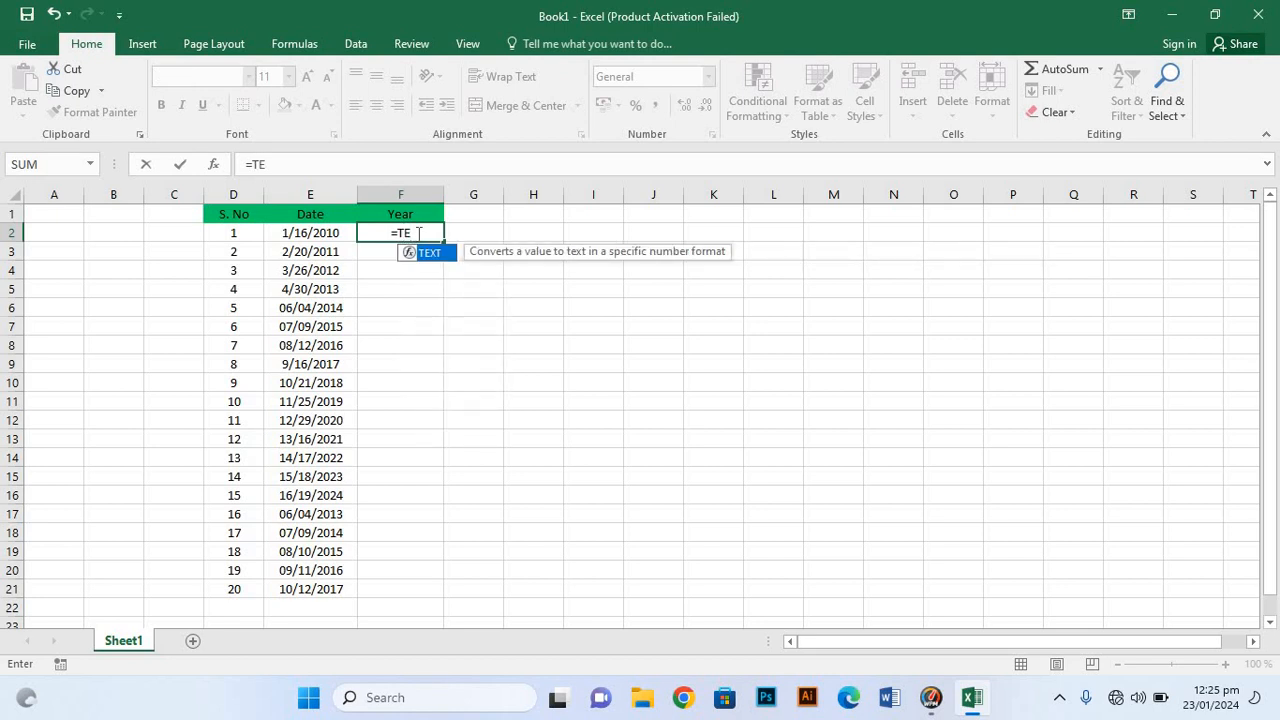
type("XT")
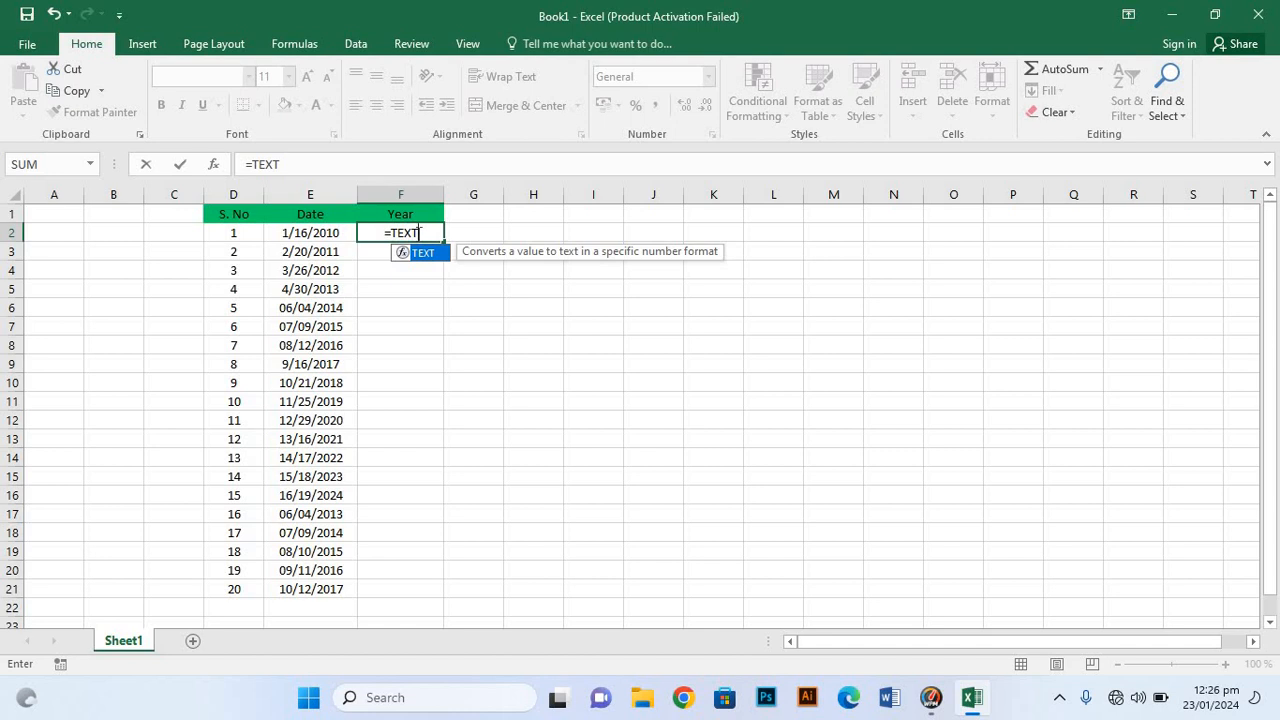
type("(")
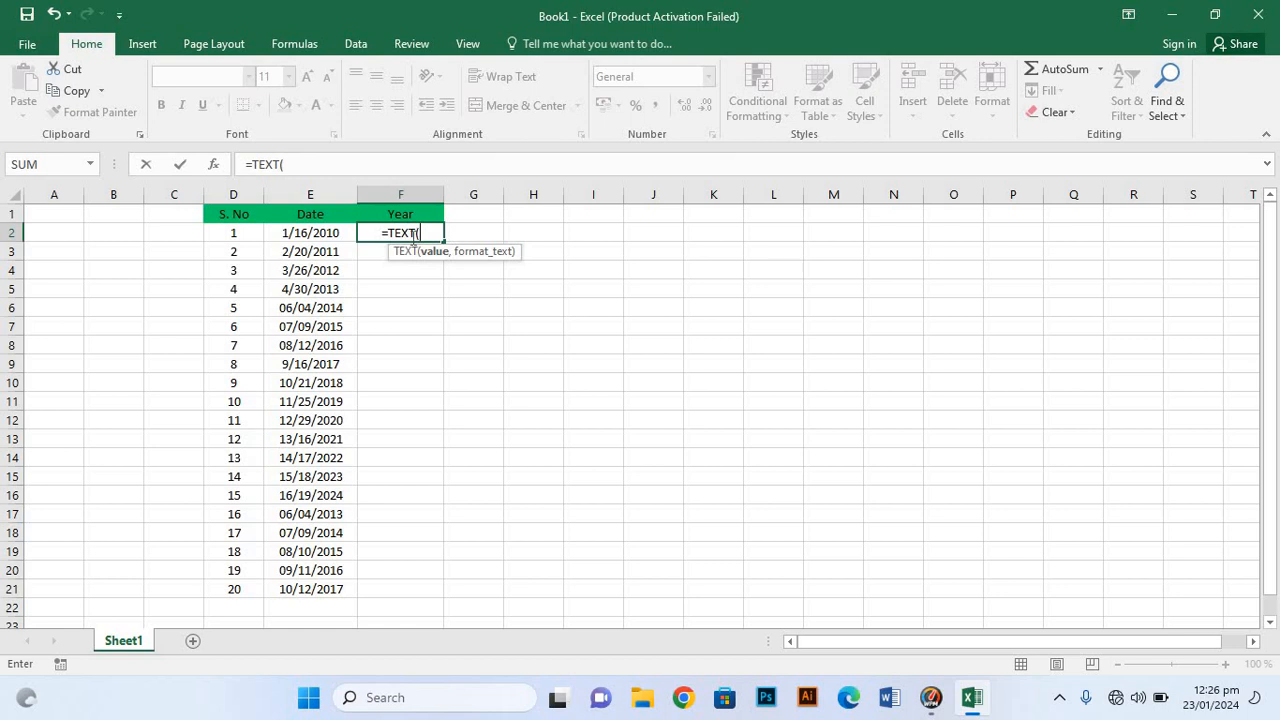
left_click(310, 232)
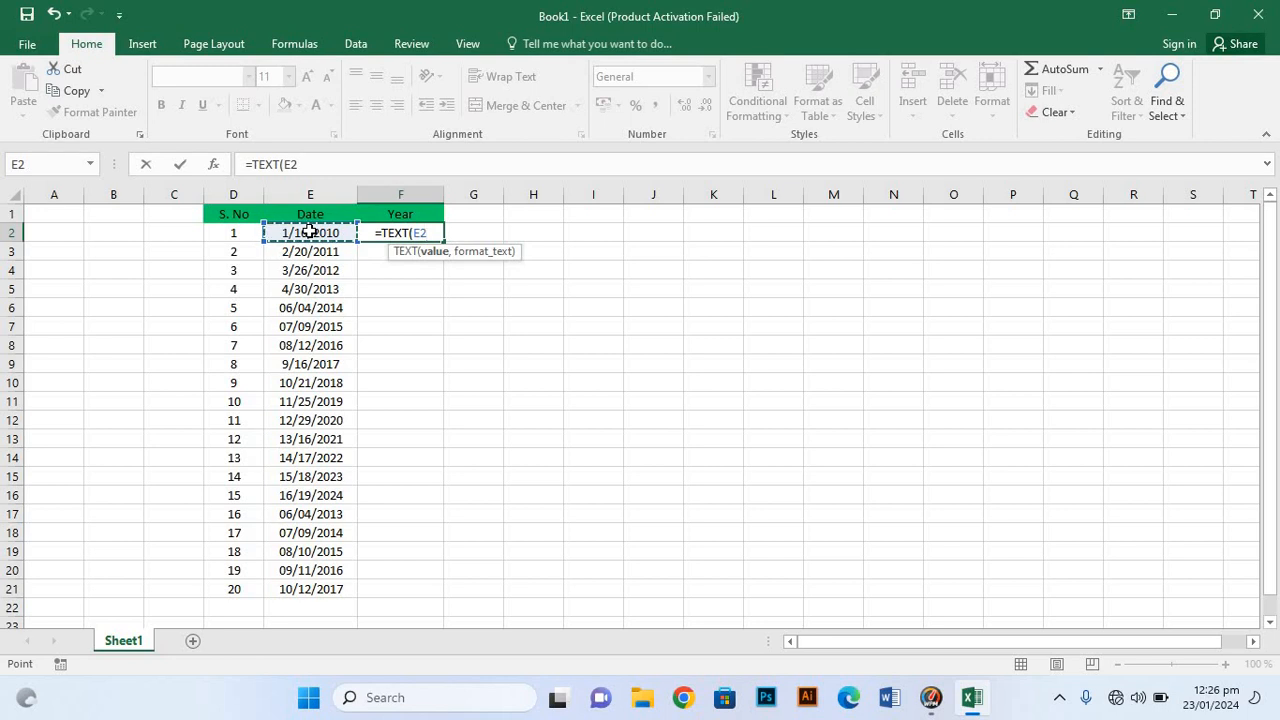
type(",")
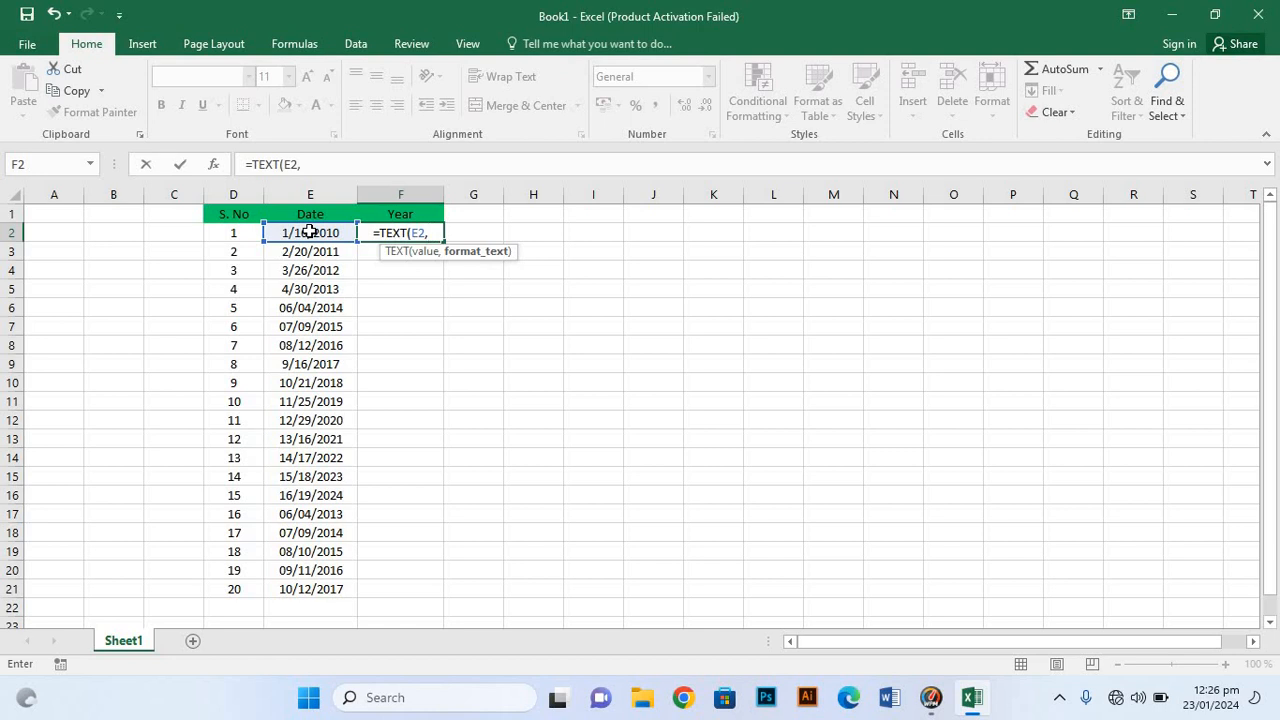
type("\"")
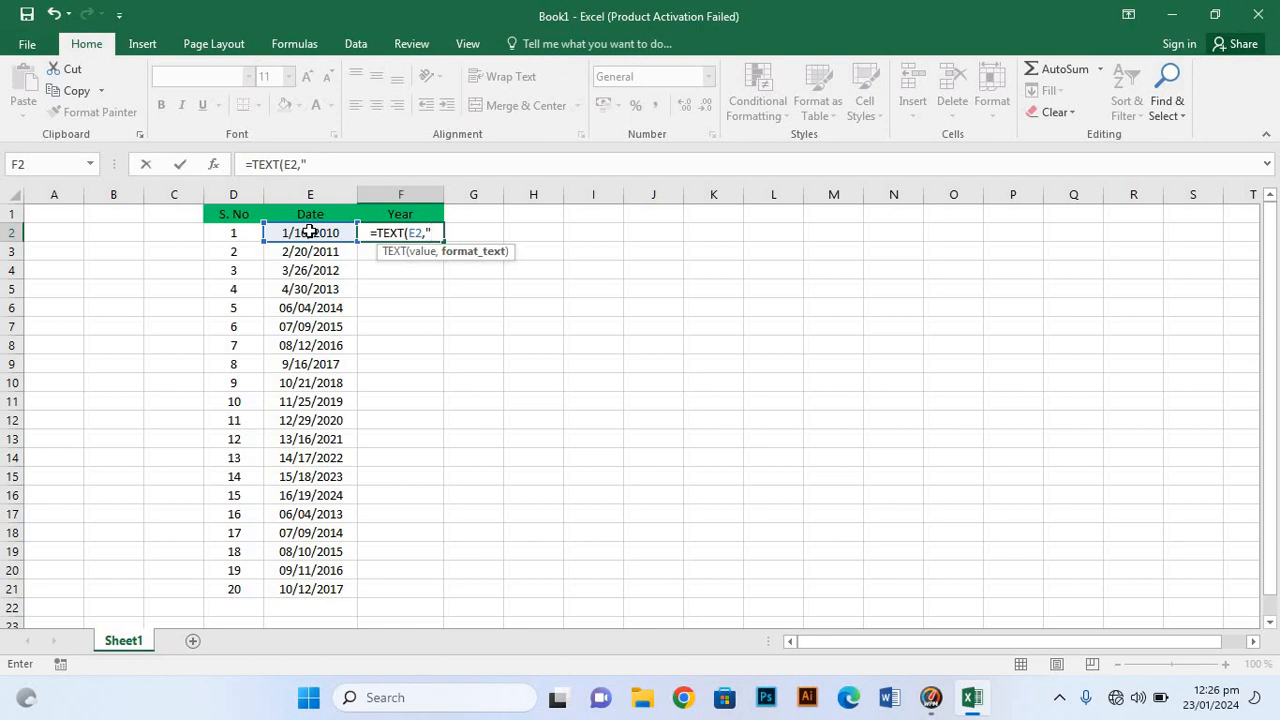
type("YYYY")
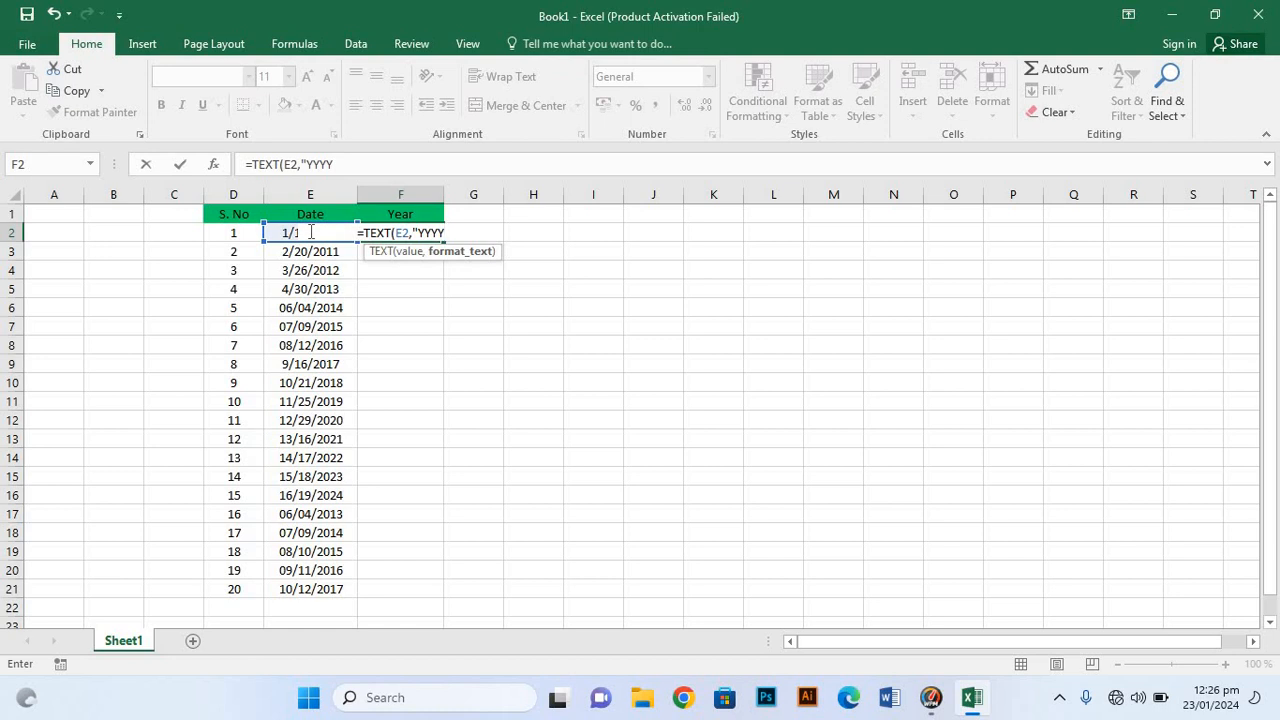
type("\"")
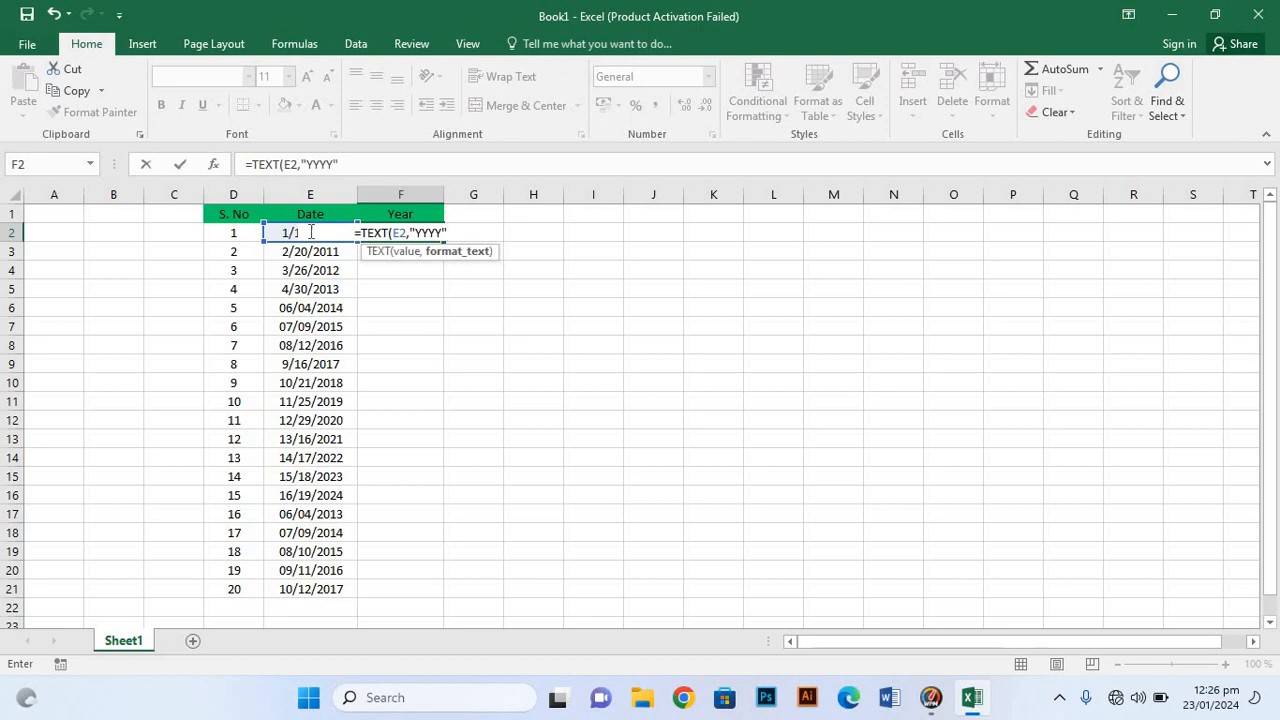
type(")")
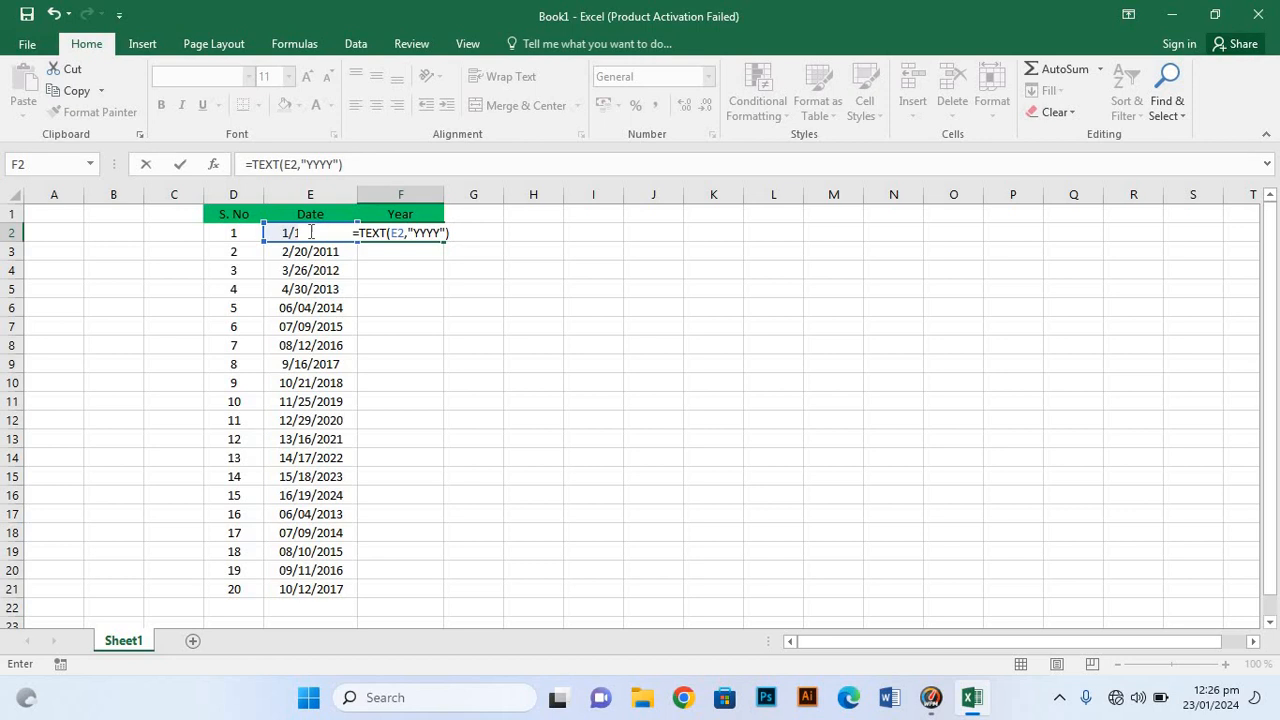
key("Return")
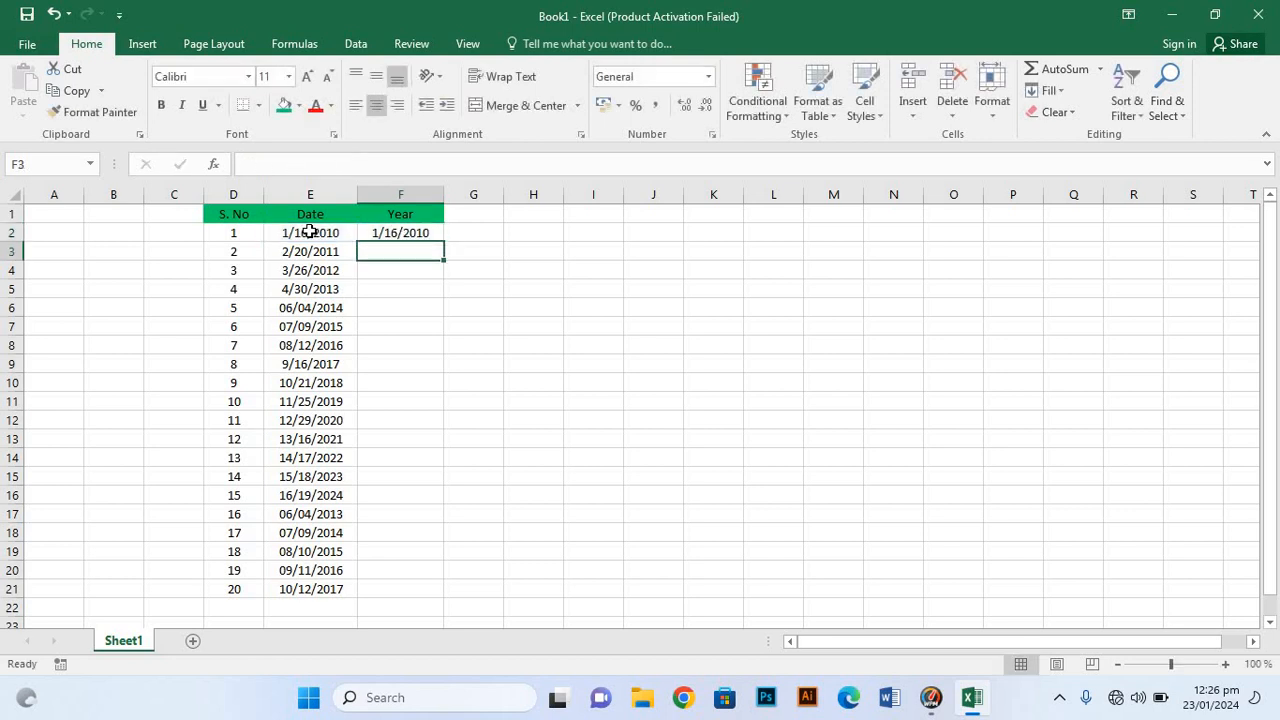
Step: Copy the TEXT formula from F2 down the Year column through cell F21
left_click(427, 231)
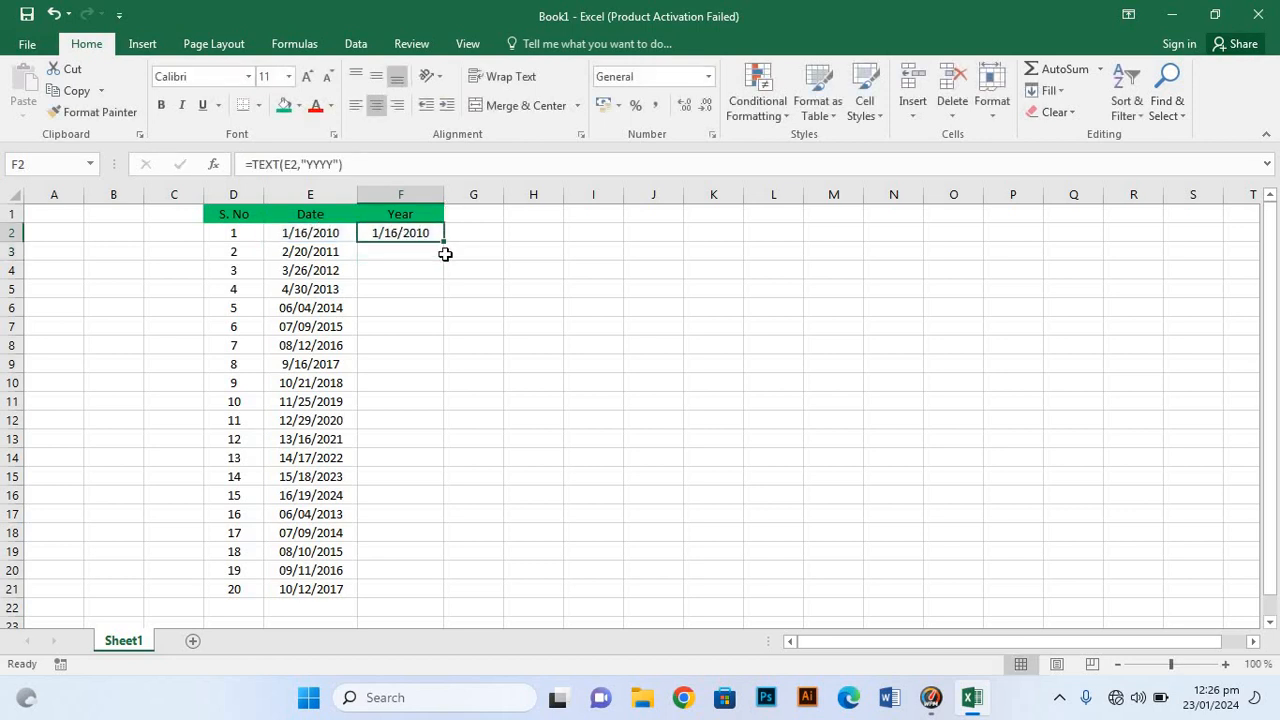
left_click_drag(442, 240, 400, 598)
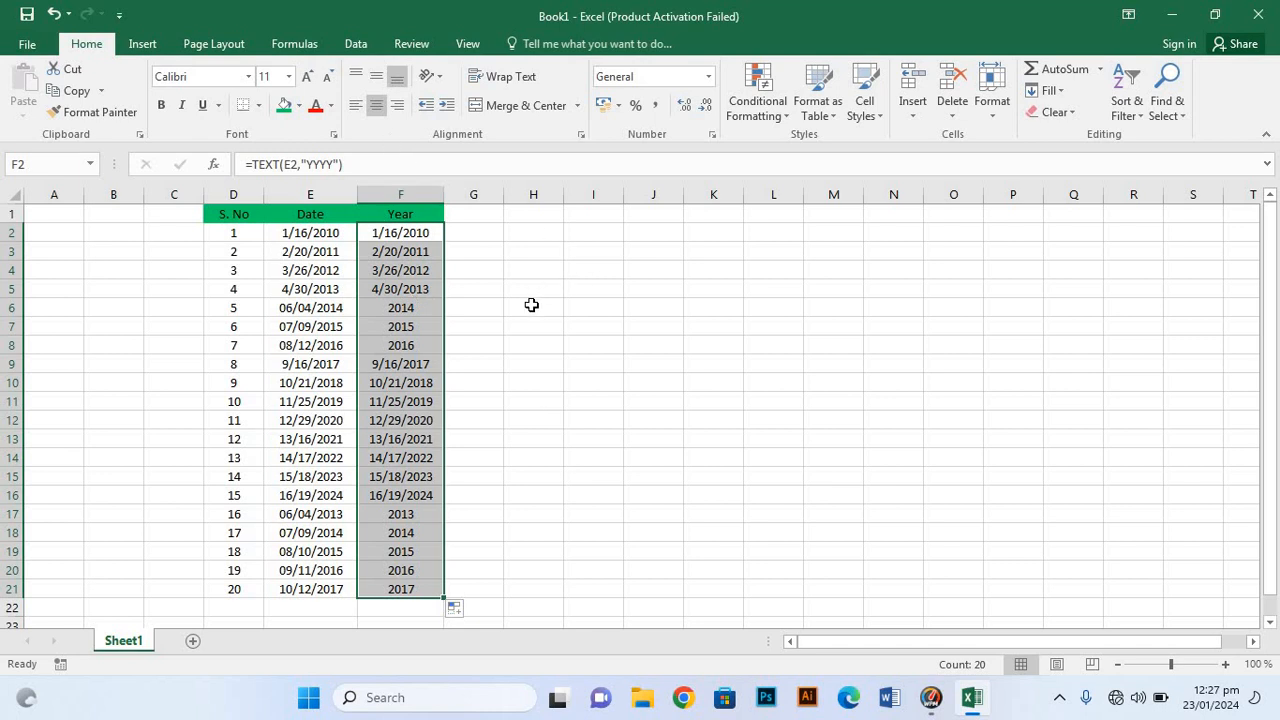
left_click(481, 239)
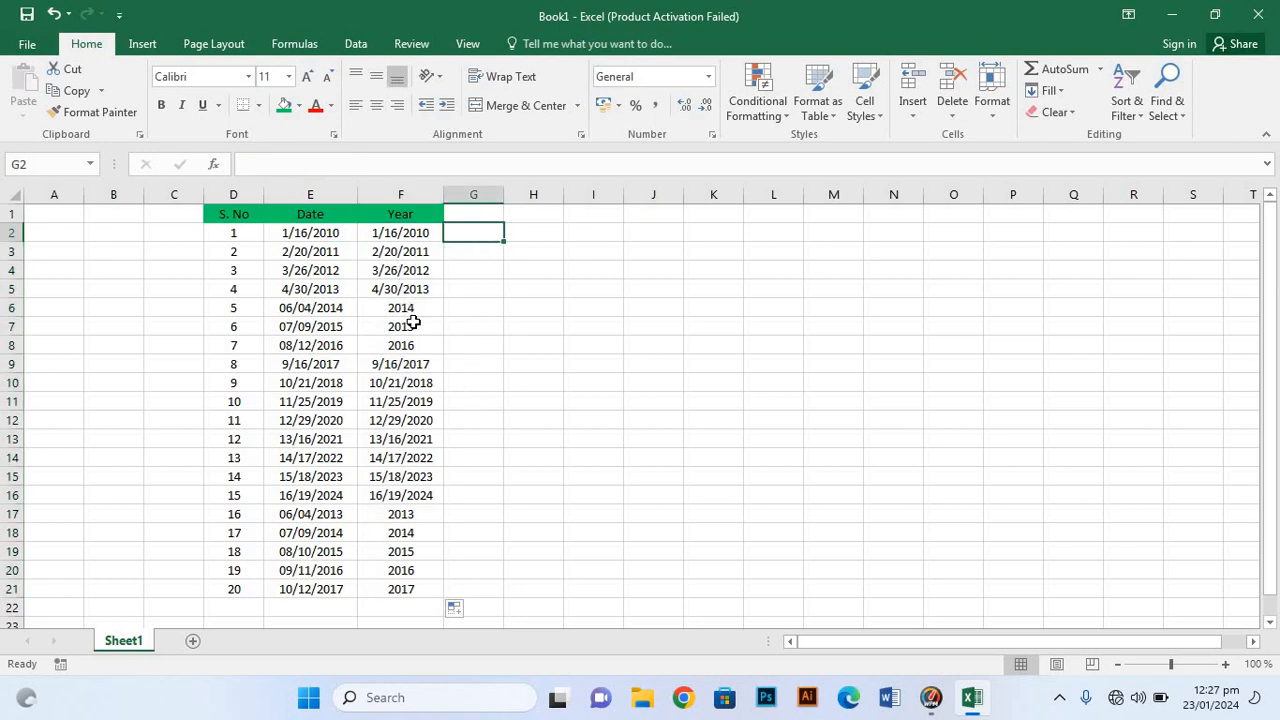